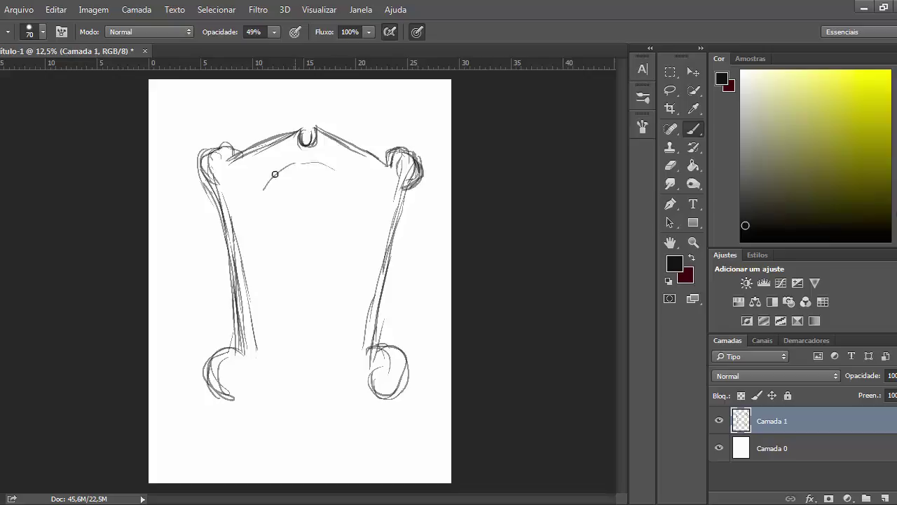
Sketch the throne's inner backrest panel with an arched upper edge and two sides tapering toward the seat.
drag(275, 174, 337, 170)
mouse_move(338, 166)
mouse_down()
mouse_move(368, 207)
mouse_move(335, 352)
mouse_up()
mouse_move(267, 185)
mouse_down()
mouse_move(256, 235)
mouse_move(276, 367)
mouse_up()
drag(365, 265, 350, 368)
drag(366, 248, 351, 370)
Sketch the throne's two front legs and round out the scrolled armrest ends above them.
mouse_move(390, 346)
mouse_down()
mouse_move(393, 402)
mouse_move(382, 471)
mouse_up()
drag(231, 347, 223, 477)
drag(204, 364, 225, 403)
drag(393, 365, 370, 436)
drag(239, 372, 214, 407)
drag(378, 406, 368, 470)
drag(231, 400, 228, 477)
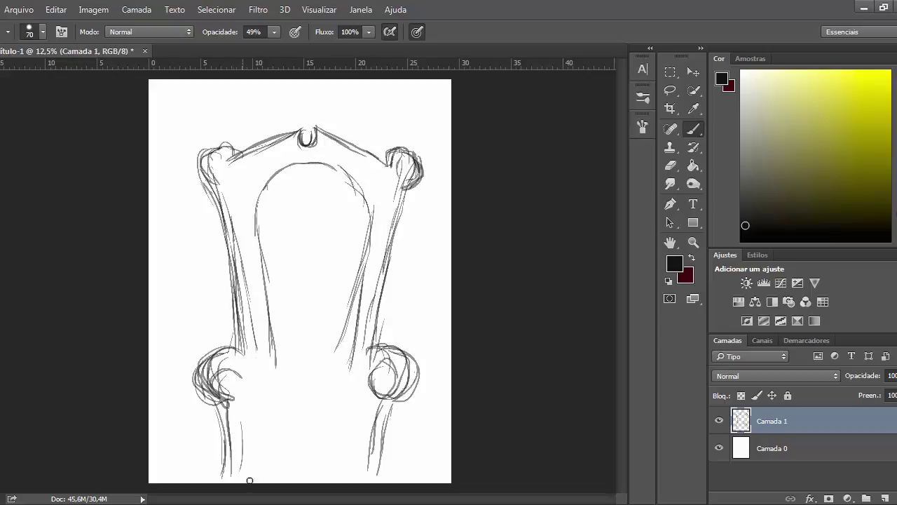
Sketch a rounded seat cushion spanning the gap between the two armrests.
mouse_move(361, 385)
mouse_down()
mouse_move(253, 373)
mouse_move(238, 382)
mouse_up()
mouse_move(366, 393)
mouse_down()
mouse_move(254, 409)
mouse_move(361, 416)
mouse_move(315, 416)
mouse_up()
drag(238, 386, 259, 415)
mouse_move(252, 417)
mouse_down()
mouse_move(351, 407)
mouse_move(287, 415)
mouse_up()
Reinforce the armrest curves beside the cushion and add outer lines to both front legs.
mouse_move(368, 354)
mouse_down()
mouse_move(361, 410)
mouse_move(361, 391)
mouse_up()
mouse_move(249, 350)
mouse_down()
mouse_move(224, 386)
mouse_move(200, 382)
mouse_up()
drag(392, 411, 385, 480)
drag(218, 417, 226, 484)
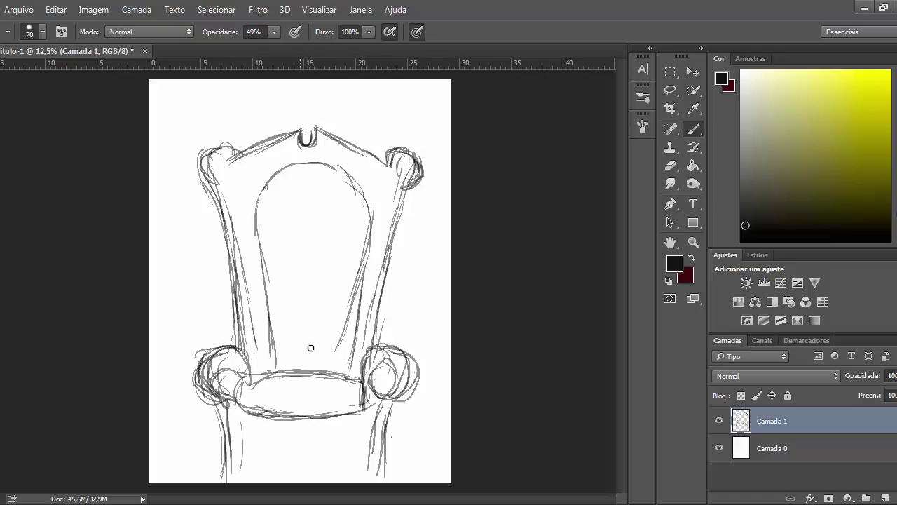
Rough in the seated figure's hips and the left side of the waist above the cushion.
drag(296, 303, 275, 346)
drag(341, 385, 249, 386)
drag(350, 364, 363, 382)
drag(349, 308, 323, 326)
drag(324, 327, 361, 375)
drag(305, 319, 275, 363)
drag(284, 266, 301, 307)
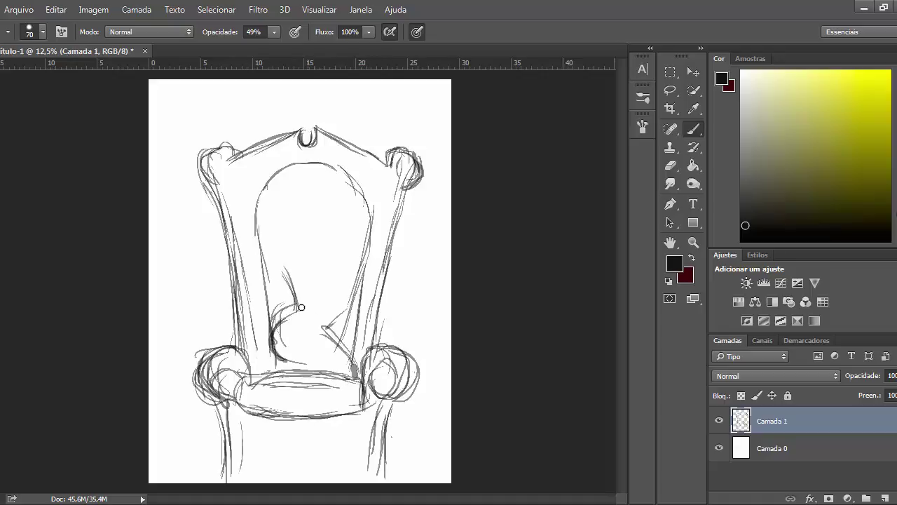
Sketch the right side of the figure's waist and hip and the first lines of the folded legs.
drag(350, 265, 325, 326)
drag(349, 282, 324, 327)
drag(323, 327, 356, 370)
drag(357, 377, 256, 385)
drag(279, 371, 255, 399)
drag(337, 359, 249, 390)
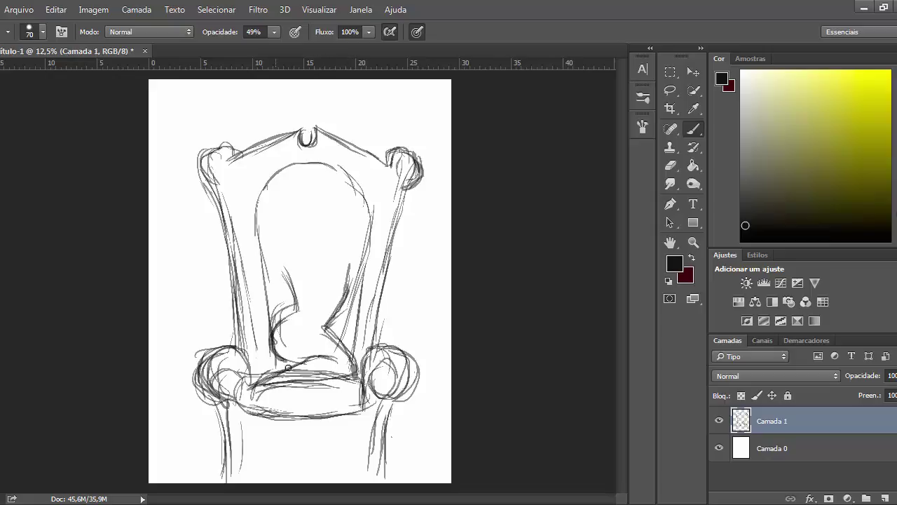
Build up the folded legs across the seat and darken the hip contours with repeated strokes.
mouse_move(296, 314)
mouse_down()
mouse_move(261, 374)
mouse_move(266, 357)
mouse_move(239, 372)
mouse_up()
drag(258, 366, 232, 390)
drag(280, 368, 247, 405)
mouse_move(250, 399)
mouse_down()
mouse_move(335, 358)
mouse_move(348, 362)
mouse_up()
mouse_move(315, 356)
mouse_down()
mouse_move(239, 419)
mouse_move(281, 387)
mouse_up()
drag(273, 365, 232, 394)
mouse_move(274, 342)
mouse_down()
mouse_move(297, 313)
mouse_move(285, 270)
mouse_up()
mouse_move(324, 326)
mouse_down()
mouse_move(355, 352)
mouse_move(364, 377)
mouse_up()
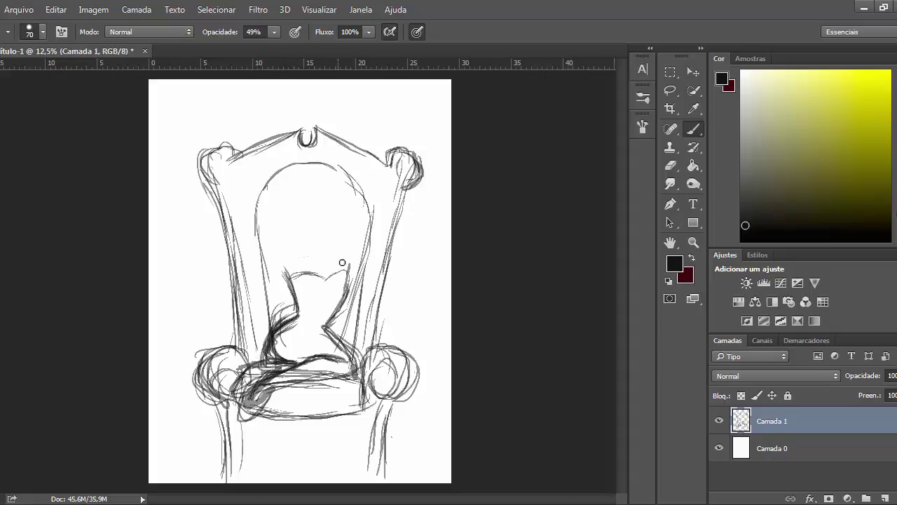
Sketch the figure's oval head and shoulders, and two arms stretched up and outward past the backrest.
mouse_move(324, 184)
mouse_down()
mouse_move(306, 248)
mouse_move(286, 202)
mouse_move(307, 236)
mouse_up()
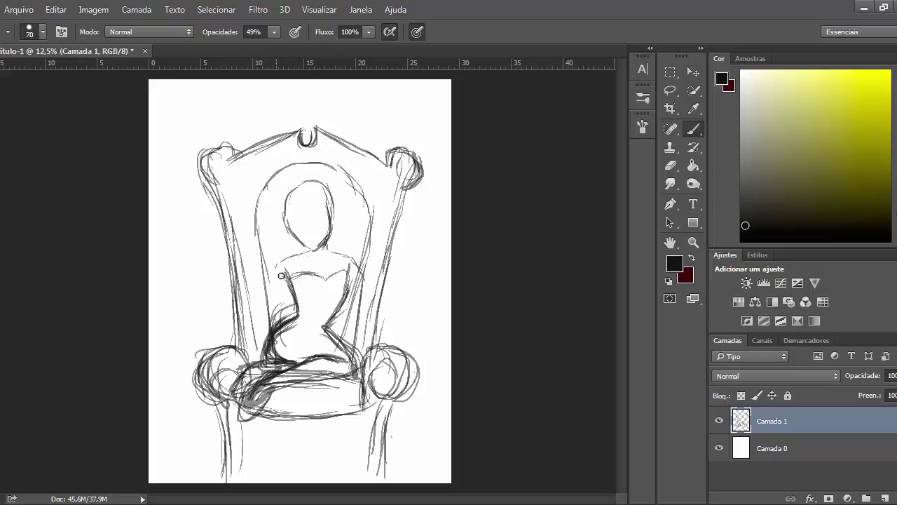
drag(336, 253, 439, 180)
drag(288, 257, 166, 195)
drag(335, 255, 393, 220)
drag(341, 279, 439, 178)
With a size 60 brush, sketch the right fist, facial features, bodice neckline and the cape edge beside the left waist.
key(ctrl+plus)
key(bracketleft)
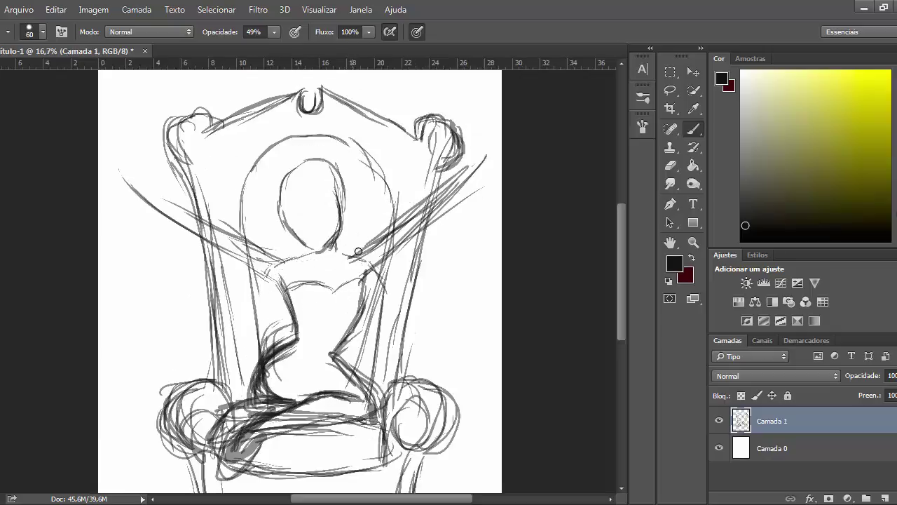
mouse_move(361, 277)
mouse_down()
mouse_move(474, 154)
mouse_move(375, 263)
mouse_move(332, 225)
mouse_up()
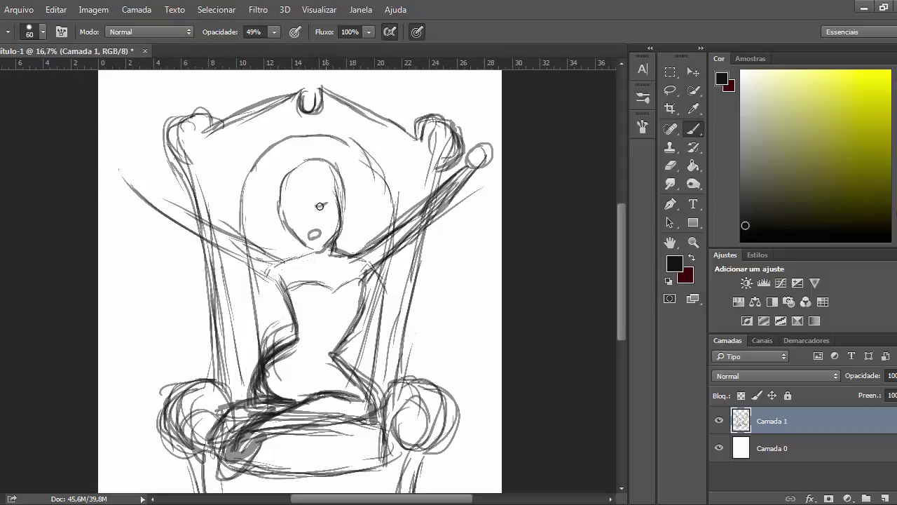
mouse_move(283, 284)
mouse_down()
mouse_move(367, 280)
mouse_move(332, 359)
mouse_move(244, 403)
mouse_up()
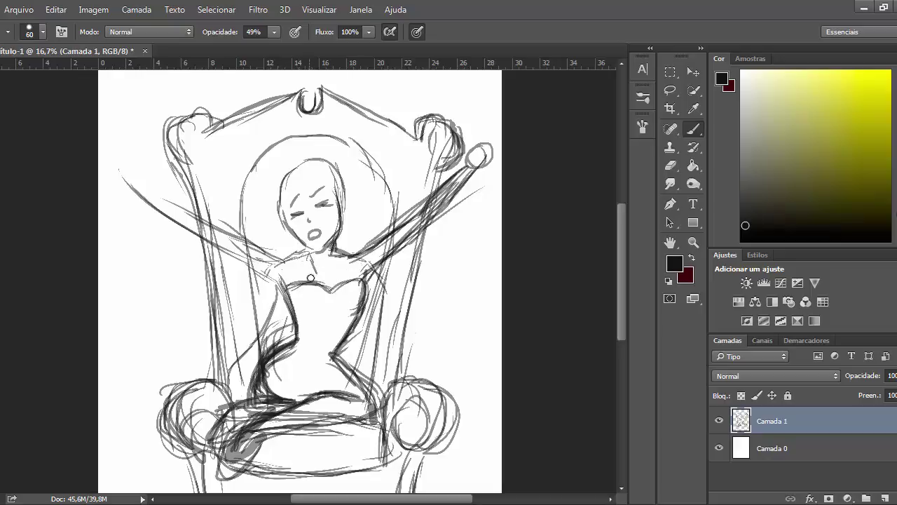
mouse_move(312, 256)
mouse_down()
mouse_move(292, 274)
mouse_move(254, 270)
mouse_move(211, 249)
mouse_up()
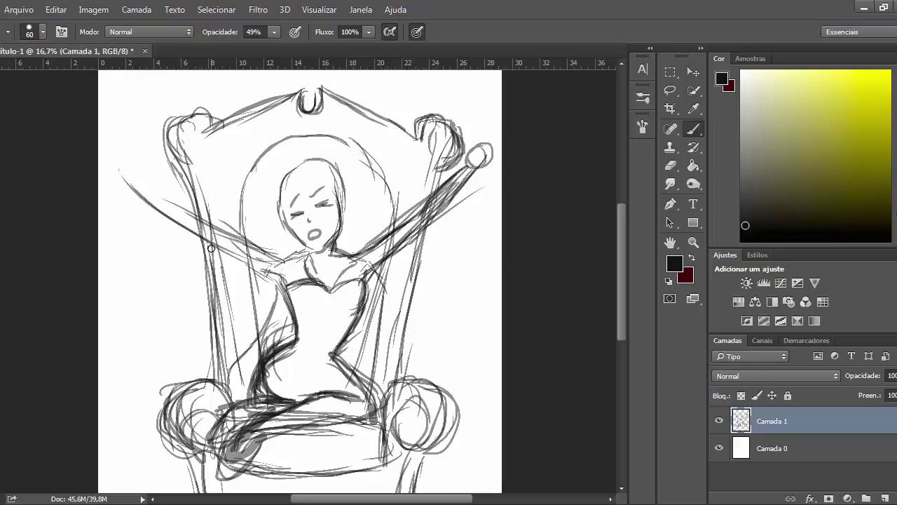
Strengthen the right side of the throne's backrest and the curves of both armrests.
drag(420, 247, 391, 363)
drag(401, 299, 390, 386)
mouse_move(415, 377)
mouse_down()
mouse_move(458, 436)
mouse_move(419, 452)
mouse_up()
drag(175, 394, 186, 452)
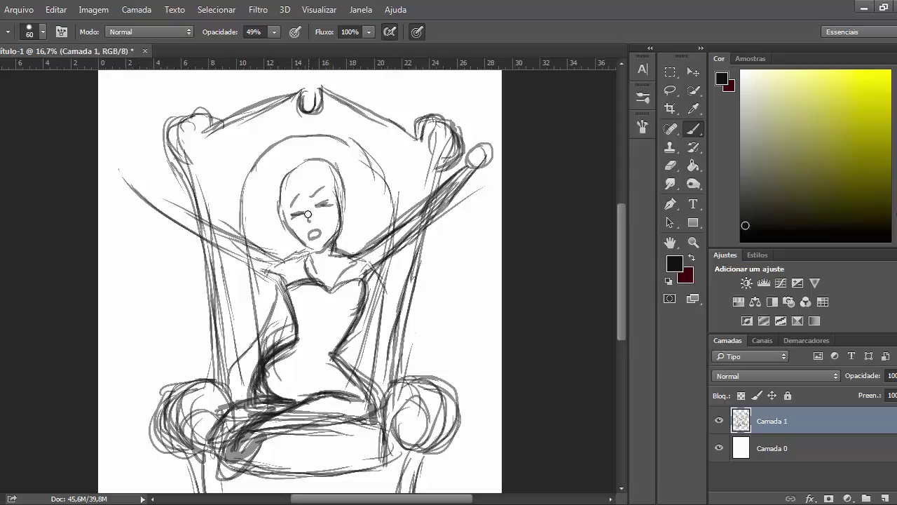
Sketch short curly hair around the head and a pointed collar on both sides of the neck.
drag(293, 173, 263, 245)
drag(342, 218, 365, 242)
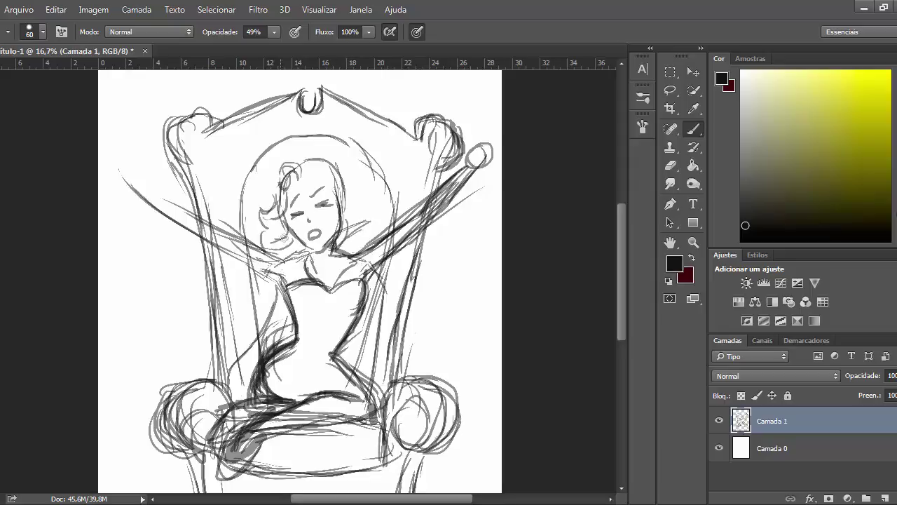
drag(267, 235, 291, 257)
mouse_move(300, 165)
mouse_down()
mouse_move(332, 168)
mouse_move(351, 219)
mouse_up()
mouse_move(299, 162)
mouse_down()
mouse_move(255, 196)
mouse_move(258, 206)
mouse_up()
drag(297, 175, 266, 209)
mouse_move(340, 227)
mouse_down()
mouse_move(375, 219)
mouse_move(346, 247)
mouse_up()
Sketch the neck and neckline edges and reinforce the cape line running down the figure's left side.
drag(335, 254, 353, 281)
drag(309, 258, 284, 287)
mouse_move(306, 235)
mouse_down()
mouse_move(269, 265)
mouse_move(238, 366)
mouse_up()
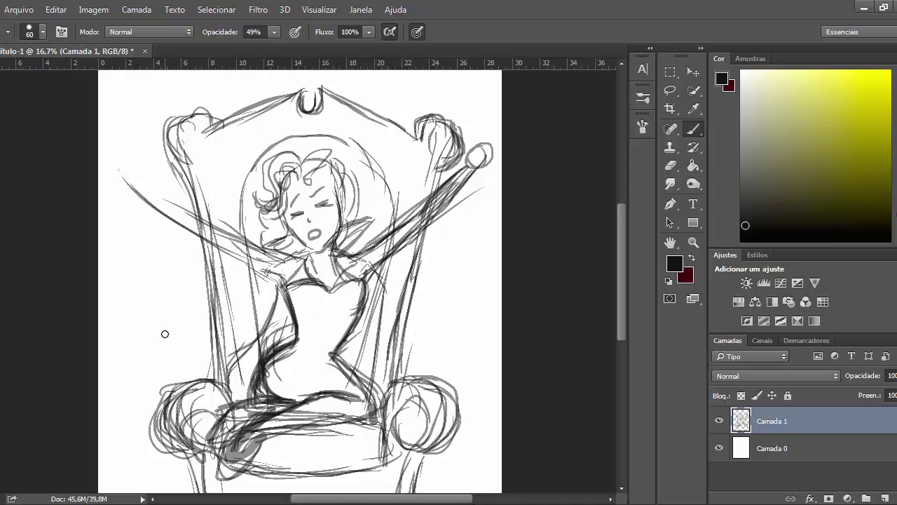
Sketch the left raised arm with a round fist and touch up the collar on the right.
key(ctrl+minus)
drag(279, 251, 301, 254)
mouse_move(287, 251)
mouse_down()
mouse_move(227, 229)
mouse_move(189, 197)
mouse_up()
drag(213, 217, 186, 199)
mouse_move(171, 191)
mouse_down()
mouse_move(170, 169)
mouse_move(175, 189)
mouse_up()
drag(169, 188, 238, 234)
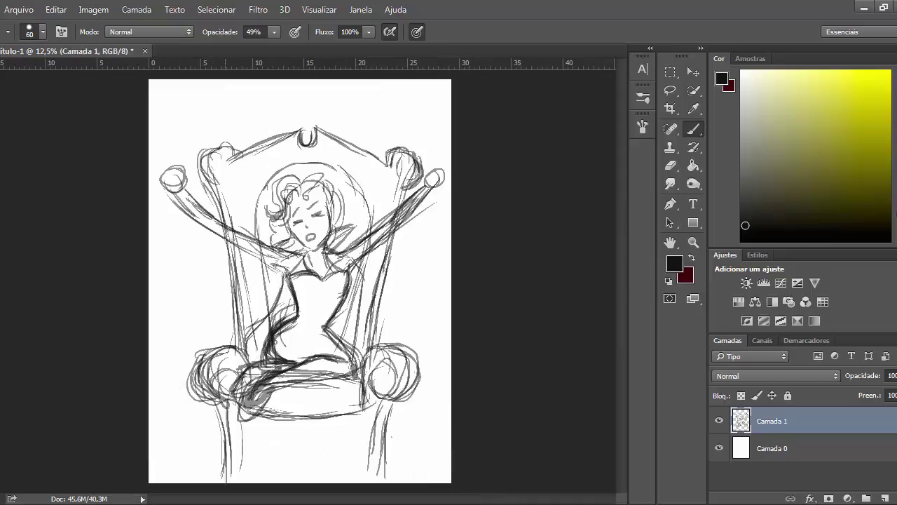
drag(335, 249, 359, 245)
Fade the rough sketch layer Camada 1 and add a new layer above it for the line art.
click(896, 376)
drag(896, 395, 873, 395)
click(884, 498)
key(ctrl+plus)
key(ctrl+plus)
Set the brush to dark grey, 100% opacity and size 50.
click(274, 33)
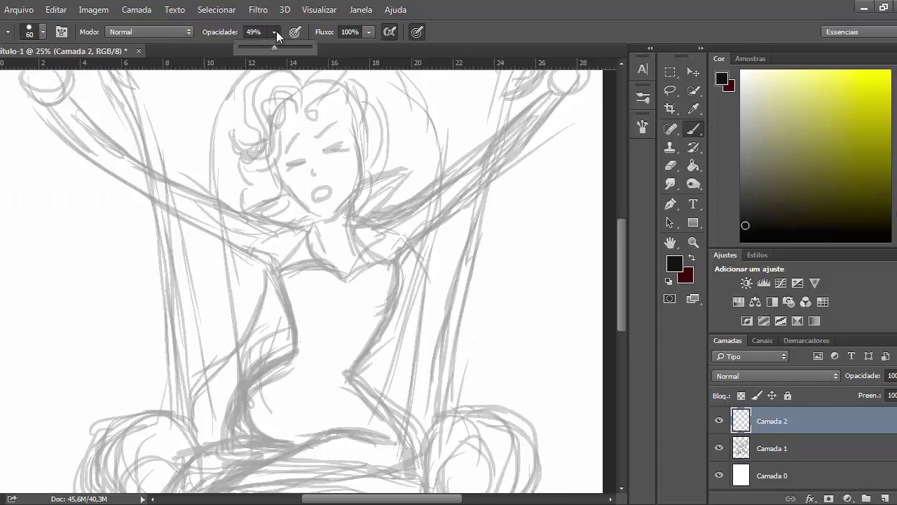
click(742, 204)
drag(274, 33, 306, 42)
key(ctrl+plus)
key(bracketleft)
Ink the right collar point, both edges of the right upper arm, and the neck and shoulder line.
drag(388, 195, 435, 181)
drag(429, 184, 412, 203)
scroll(456, 172, up, 1)
drag(434, 212, 477, 195)
drag(542, 155, 479, 189)
drag(552, 184, 425, 285)
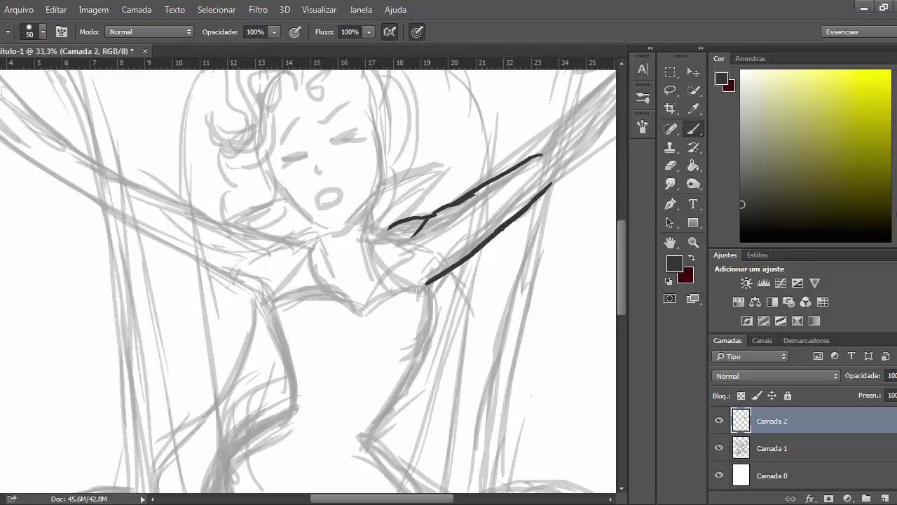
scroll(422, 290, up, 1)
drag(366, 247, 365, 271)
mouse_move(384, 215)
mouse_down()
mouse_move(383, 279)
mouse_move(422, 313)
mouse_up()
Ink the face outline, closed eyes, eyebrows, nose and open mouth, reducing the brush size to 40 for the details.
mouse_move(327, 265)
mouse_down()
mouse_move(367, 240)
mouse_move(372, 144)
mouse_move(334, 174)
mouse_move(359, 172)
mouse_up()
drag(275, 197, 305, 187)
drag(315, 197, 348, 221)
drag(324, 231, 342, 229)
drag(321, 155, 352, 137)
key(ctrl+z)
key(bracketleft)
drag(305, 153, 279, 180)
Ink the jaw, the neck with its pendant necklace, and the left collar point.
mouse_move(278, 218)
mouse_down()
mouse_move(323, 261)
mouse_move(365, 278)
mouse_up()
drag(324, 264, 329, 302)
drag(368, 278, 345, 305)
drag(283, 237, 222, 261)
mouse_move(221, 261)
mouse_down()
mouse_move(317, 296)
mouse_move(312, 309)
mouse_up()
Ink the sweetheart neckline, the left shoulder line and the right curve of the bust.
mouse_move(364, 352)
mouse_down()
mouse_move(388, 327)
mouse_move(429, 319)
mouse_up()
drag(277, 335, 313, 308)
scroll(337, 294, down, 2)
mouse_move(428, 240)
mouse_down()
mouse_move(434, 253)
mouse_move(403, 318)
mouse_up()
mouse_move(363, 274)
mouse_down()
mouse_move(322, 248)
mouse_move(275, 260)
mouse_up()
drag(364, 279, 330, 251)
Ink the upper left side of the bodice and the underside of the left upper arm.
drag(277, 259, 269, 274)
drag(268, 271, 286, 309)
drag(212, 225, 268, 272)
scroll(246, 236, down, 4)
drag(424, 255, 407, 270)
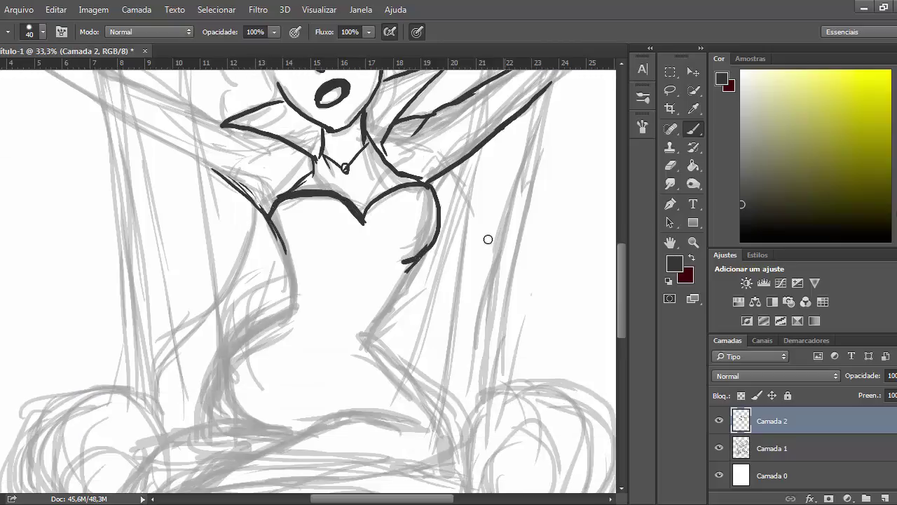
Ink the right side of the bust down to the waist and erase stray line edges there.
drag(427, 185, 433, 216)
scroll(422, 239, down, 1)
drag(412, 257, 367, 324)
key(e)
mouse_move(439, 184)
mouse_down()
mouse_move(429, 241)
mouse_move(375, 282)
mouse_up()
key(b)
Ink the left side of the bodice, the underbust line and the curve of the left hip.
scroll(430, 238, down, 2)
drag(278, 191, 289, 255)
drag(359, 211, 390, 210)
mouse_move(300, 209)
mouse_down()
mouse_move(357, 214)
mouse_move(241, 251)
mouse_move(235, 335)
mouse_move(212, 280)
mouse_move(202, 339)
mouse_move(212, 317)
mouse_up()
scroll(337, 212, down, 2)
Ink the cape falling beside the figure's left side, including its inner fold lines.
scroll(245, 231, up, 3)
drag(256, 152, 188, 370)
drag(283, 193, 256, 255)
drag(251, 234, 202, 369)
Ink the right hip and the thigh contours from the waist to the knee.
scroll(329, 281, down, 1)
mouse_move(364, 275)
mouse_down()
mouse_move(458, 382)
mouse_move(442, 406)
mouse_up()
drag(358, 272, 389, 304)
drag(272, 269, 335, 295)
mouse_move(364, 283)
mouse_down()
mouse_move(337, 296)
mouse_move(409, 330)
mouse_move(442, 405)
mouse_up()
mouse_move(441, 404)
mouse_down()
mouse_move(413, 332)
mouse_move(300, 290)
mouse_up()
scroll(377, 349, down, 1)
Ink the left buttock curve and the lower leg from the knee to the pointed front foot.
drag(234, 314, 254, 335)
mouse_move(418, 335)
mouse_down()
mouse_move(360, 327)
mouse_move(217, 383)
mouse_up()
mouse_move(441, 384)
mouse_down()
mouse_move(305, 401)
mouse_move(209, 436)
mouse_up()
scroll(217, 421, down, 1)
drag(229, 395, 157, 467)
Thicken the line between thigh and calf, ink the rear foot, and clean up the leg lines with the eraser.
drag(365, 305, 415, 313)
drag(327, 311, 405, 319)
mouse_move(406, 310)
mouse_down()
mouse_move(336, 307)
mouse_move(247, 356)
mouse_move(176, 369)
mouse_move(156, 472)
mouse_up()
mouse_move(323, 309)
mouse_down()
mouse_move(210, 315)
mouse_move(118, 373)
mouse_up()
mouse_move(173, 380)
mouse_down()
mouse_move(112, 386)
mouse_move(172, 382)
mouse_up()
mouse_move(114, 394)
mouse_down()
mouse_move(181, 310)
mouse_move(197, 317)
mouse_up()
key(e)
key(b)
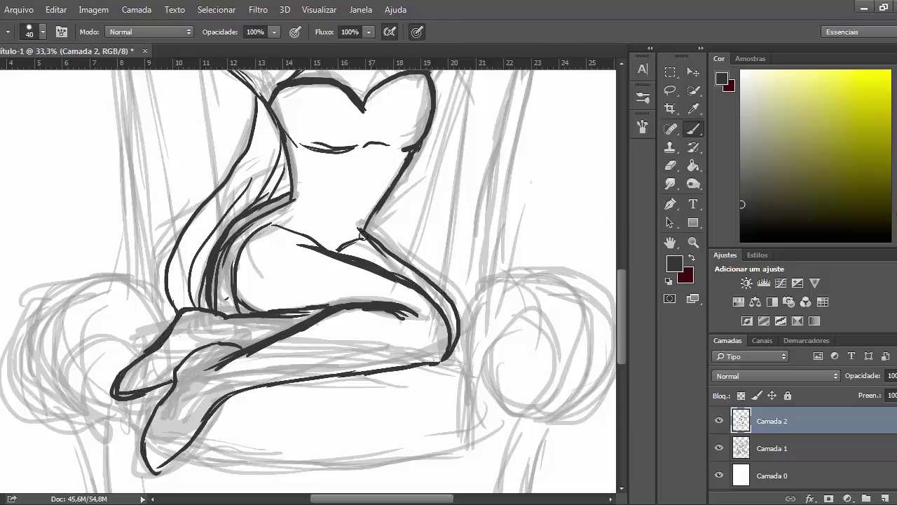
With a size 25 brush, ink the right forearm up to the wrist and the clenched fist with its fingers.
scroll(320, 239, down, 2)
scroll(415, 217, up, 1)
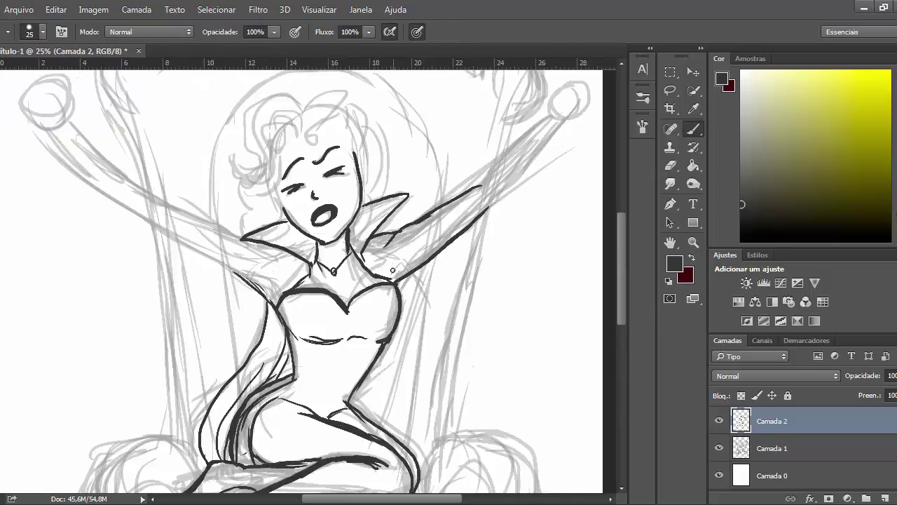
scroll(476, 219, up, 2)
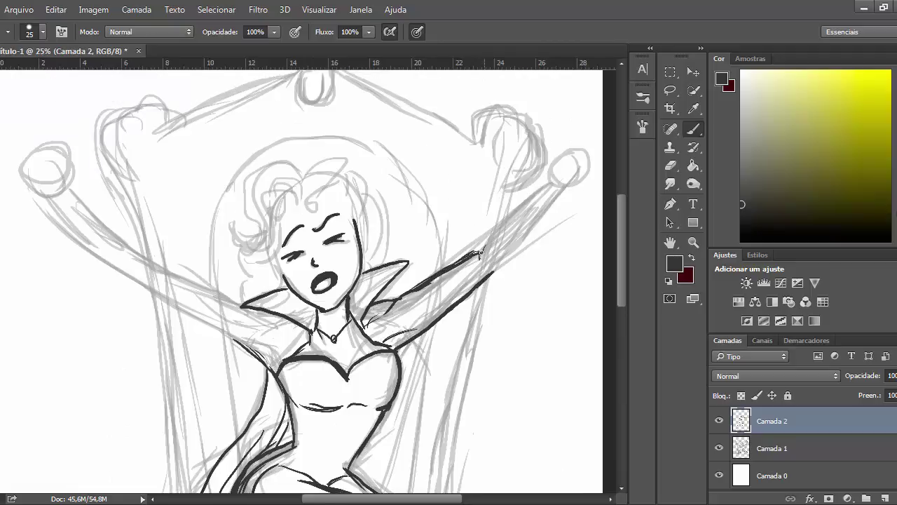
drag(481, 254, 548, 178)
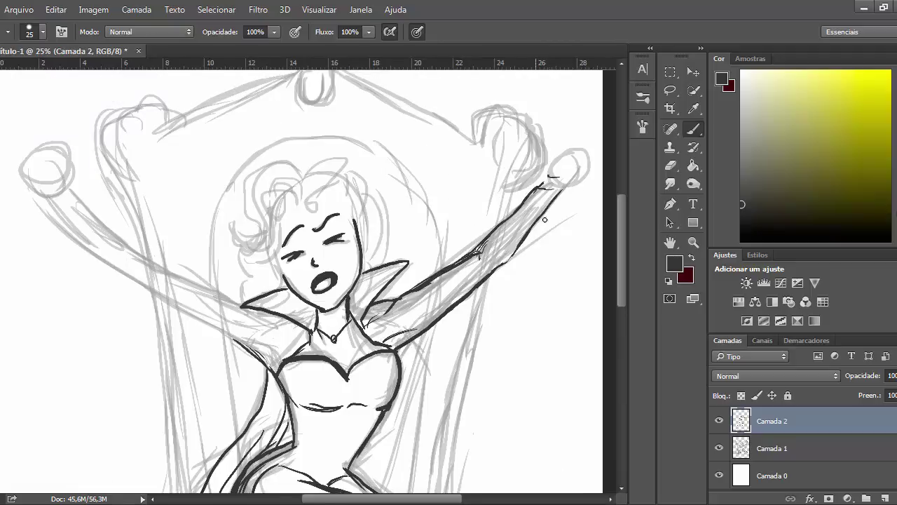
scroll(511, 255, up, 1)
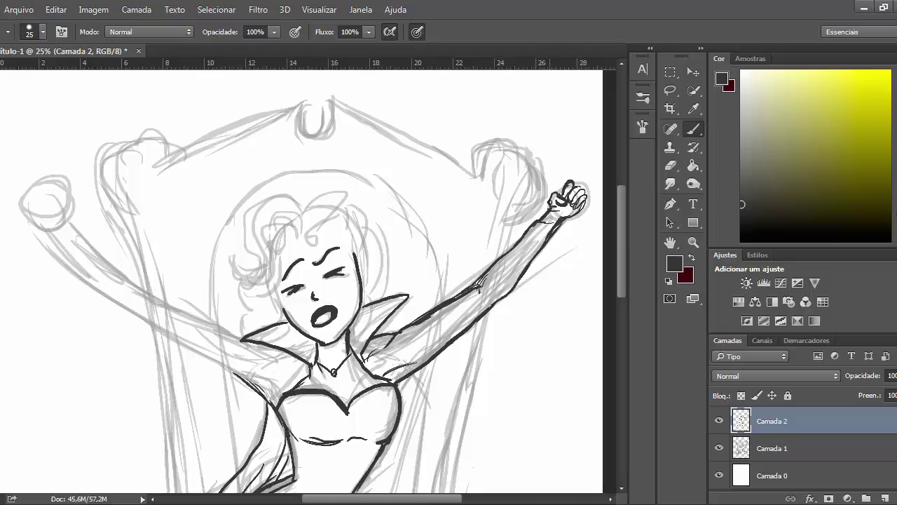
With a size 30 brush, ink the upper and lower contours of the left arm from the shoulder to the forearm.
scroll(304, 342, left, 2)
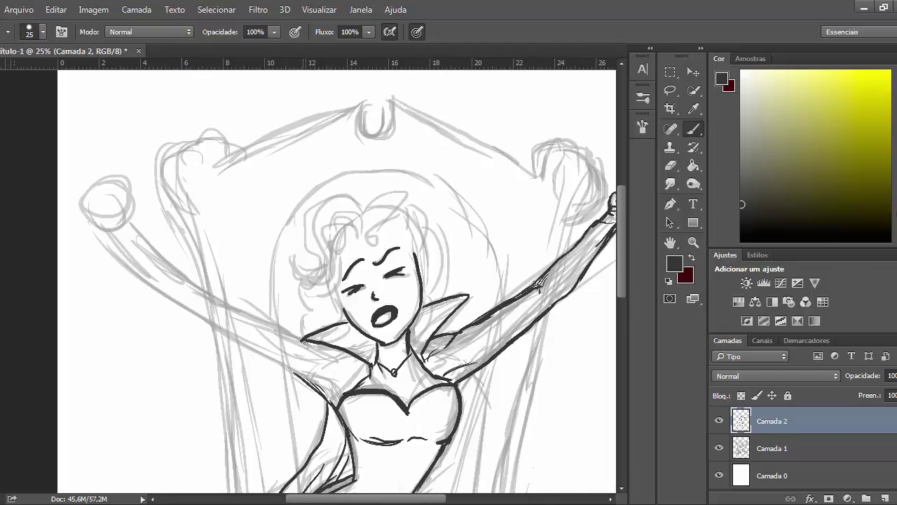
drag(331, 356, 232, 307)
drag(285, 366, 229, 337)
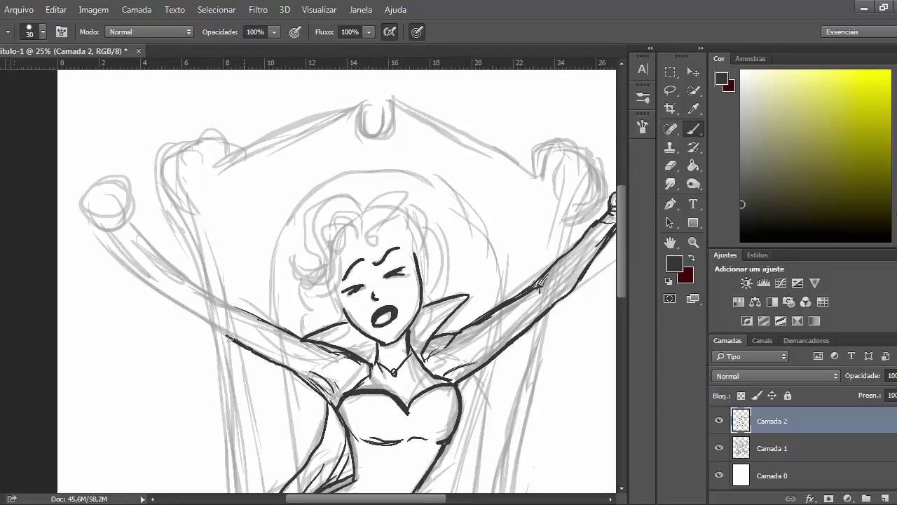
drag(155, 246, 233, 313)
mouse_move(148, 275)
mouse_down()
mouse_move(228, 337)
mouse_move(186, 306)
mouse_move(203, 327)
mouse_move(159, 268)
mouse_up()
click(668, 167)
key(b)
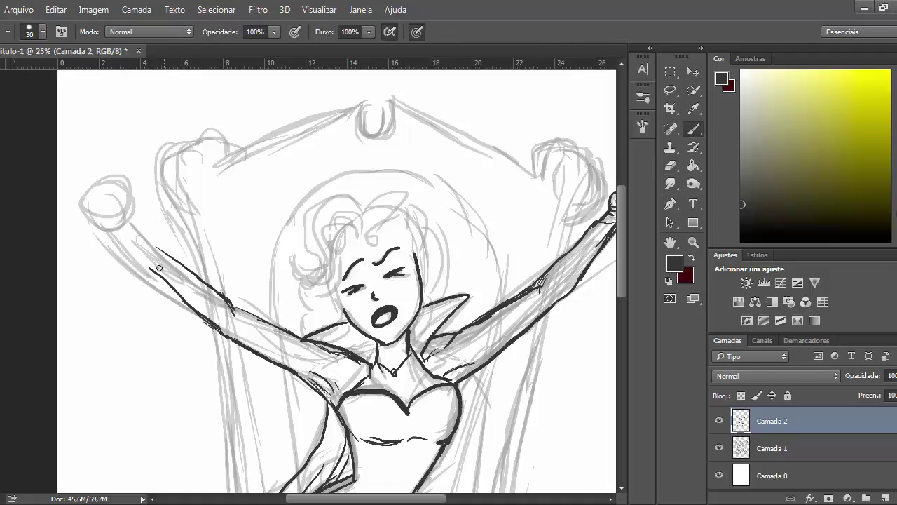
Trim the left forearm line near the wrist with the eraser and ink the clenched fist with a size 25 brush.
mouse_move(145, 232)
mouse_down()
mouse_move(219, 298)
mouse_move(183, 269)
mouse_up()
click(670, 166)
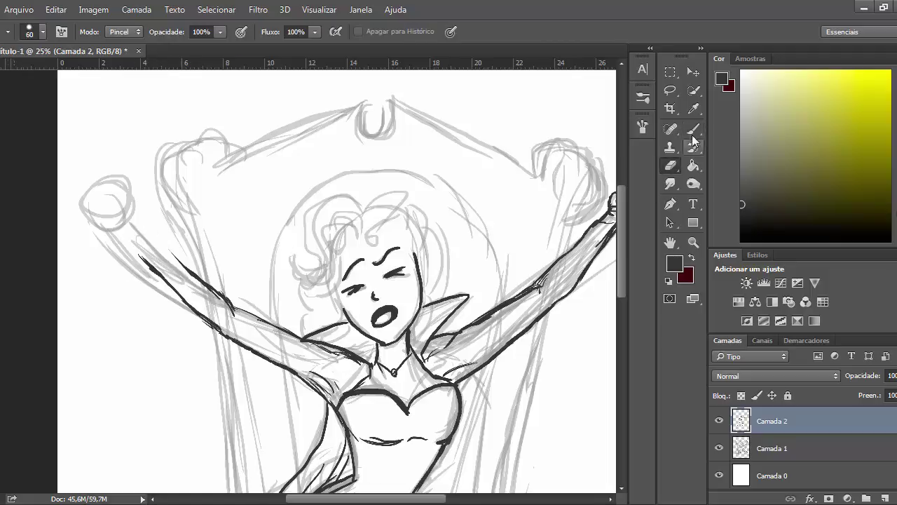
click(692, 133)
key([)
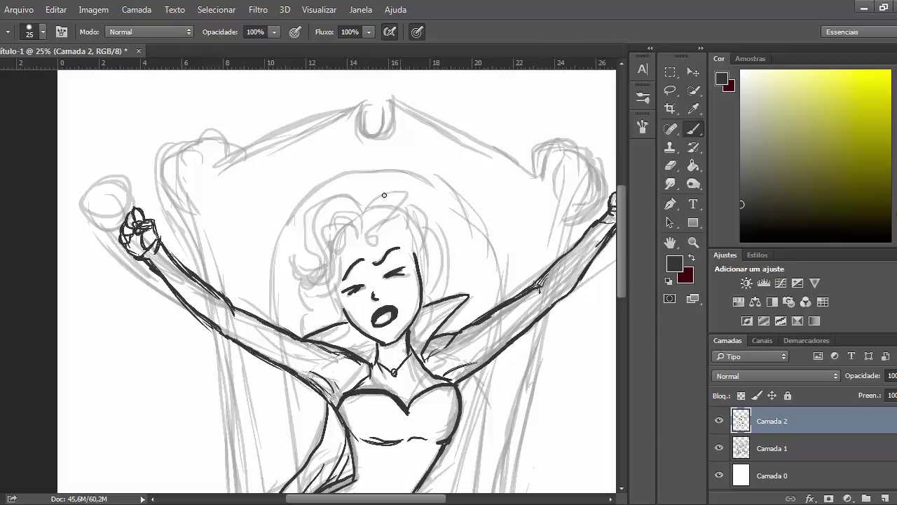
Ink the woman's curly hair around the forehead and down both sides of the face with the size 25 brush.
drag(331, 250, 346, 243)
drag(298, 270, 319, 277)
mouse_move(354, 230)
mouse_down()
mouse_move(324, 241)
mouse_move(359, 224)
mouse_up()
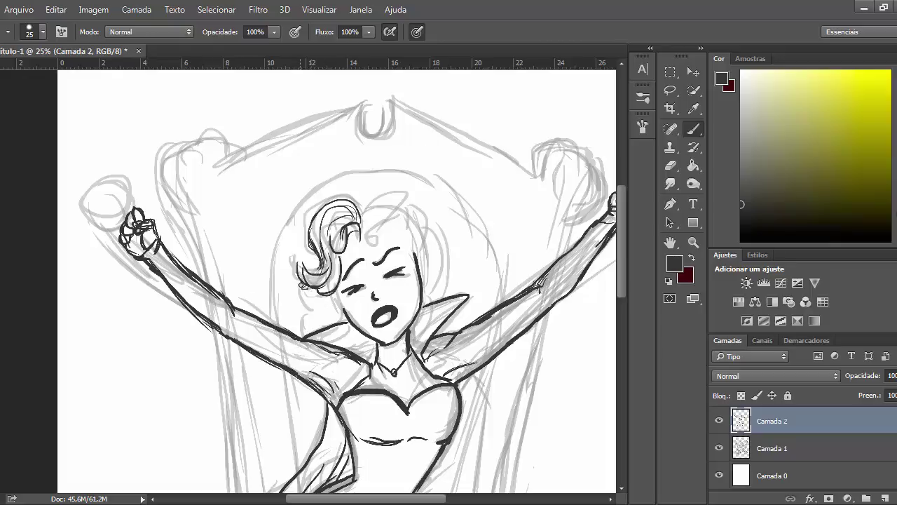
drag(321, 282, 306, 331)
mouse_move(385, 232)
mouse_down()
mouse_move(382, 211)
mouse_move(399, 239)
mouse_move(429, 254)
mouse_move(440, 297)
mouse_up()
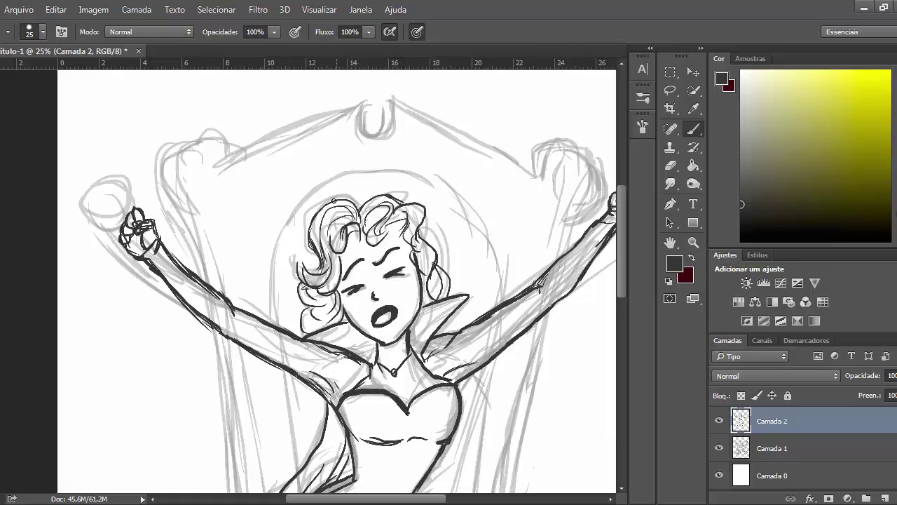
mouse_move(334, 201)
mouse_down()
mouse_move(313, 276)
mouse_move(297, 280)
mouse_up()
Ink the U-shaped notch at the top centre of the throne's backrest with a size 30 brush.
scroll(411, 145, up, 1)
drag(368, 132, 393, 143)
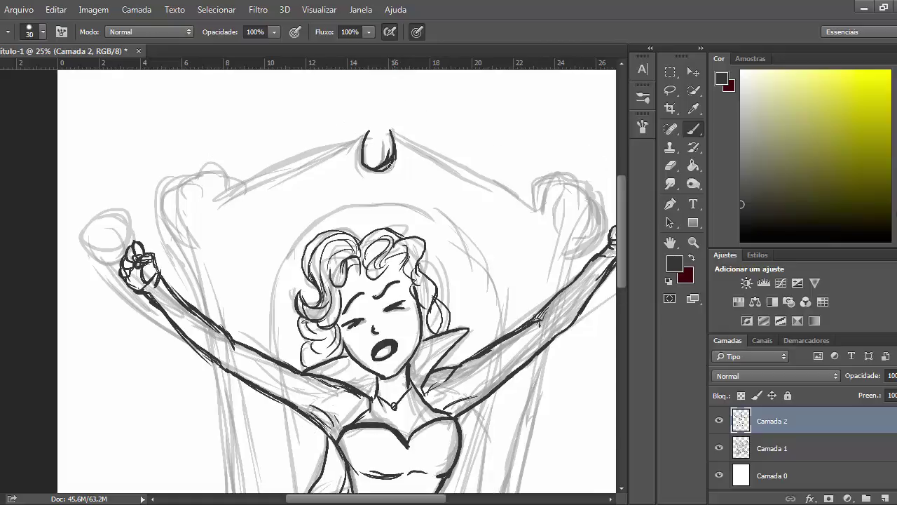
key(ctrl+z)
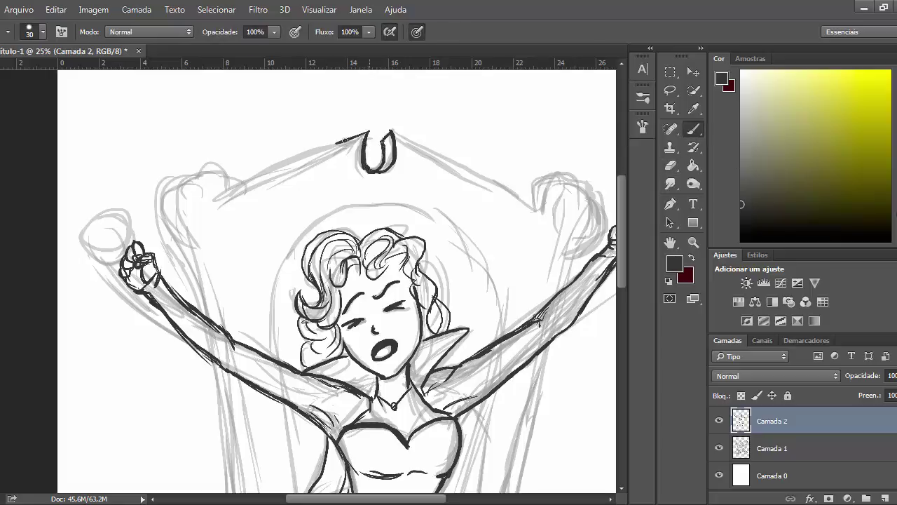
drag(342, 141, 223, 202)
key(ctrl+alt+z)
key(ctrl+alt+z)
With a size 80 brush, ink the two sloping top edges of the backrest on either side of the notch.
key(ctrl+minus)
key(bracketright)
drag(341, 183, 241, 228)
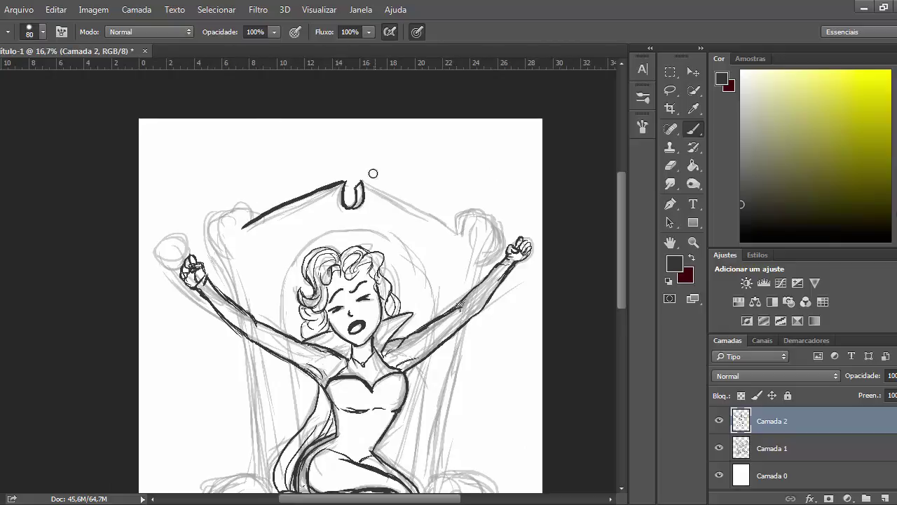
drag(363, 183, 471, 238)
Lasso the right sloping edge of the backrest, rotate it 2.6° and move it to meet the notch.
key(ctrl+plus)
key(bracketleft)
key(bracketleft)
key(bracketleft)
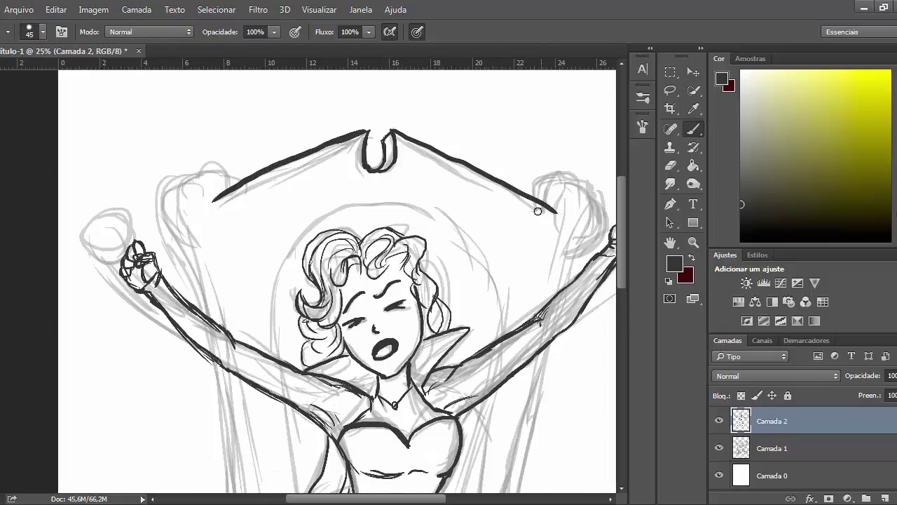
key(l)
mouse_move(392, 112)
mouse_down()
mouse_move(575, 227)
mouse_move(537, 206)
mouse_up()
key(ctrl+t)
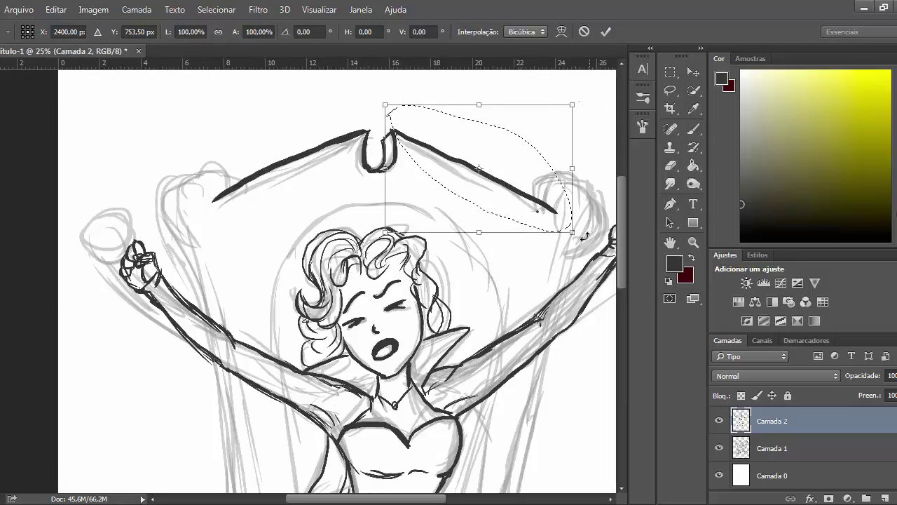
drag(584, 236, 578, 245)
drag(489, 183, 486, 190)
drag(583, 116, 581, 112)
drag(501, 191, 504, 188)
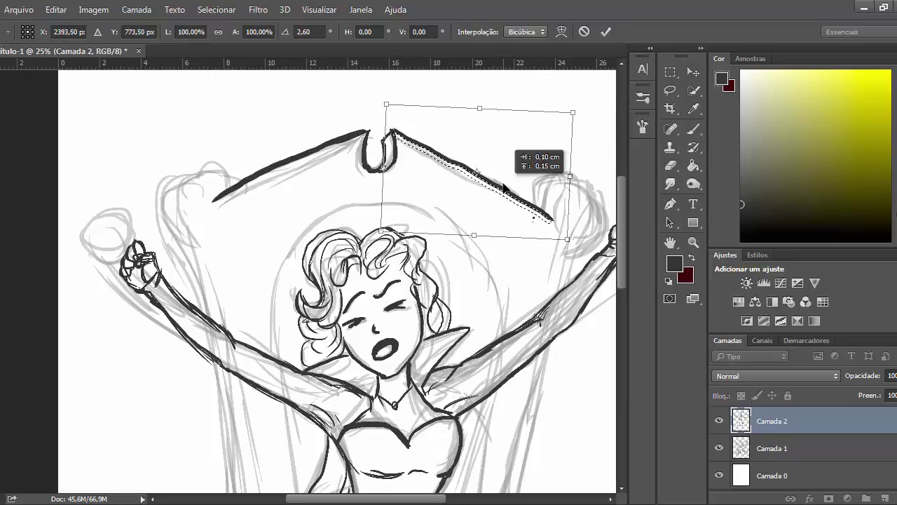
key(Return)
key(ctrl+d)
With a size 45 brush, ink the angular right corner ornament and upper side line of the backrest, erasing the stray mark.
key(b)
scroll(447, 203, right, 3)
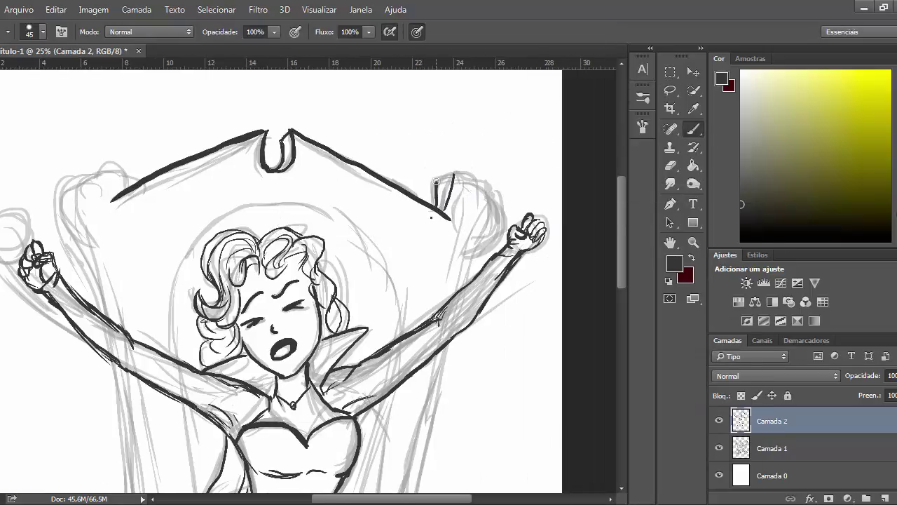
mouse_move(453, 174)
mouse_down()
mouse_move(482, 173)
mouse_move(469, 230)
mouse_up()
drag(472, 228, 458, 293)
drag(471, 229, 499, 210)
click(671, 165)
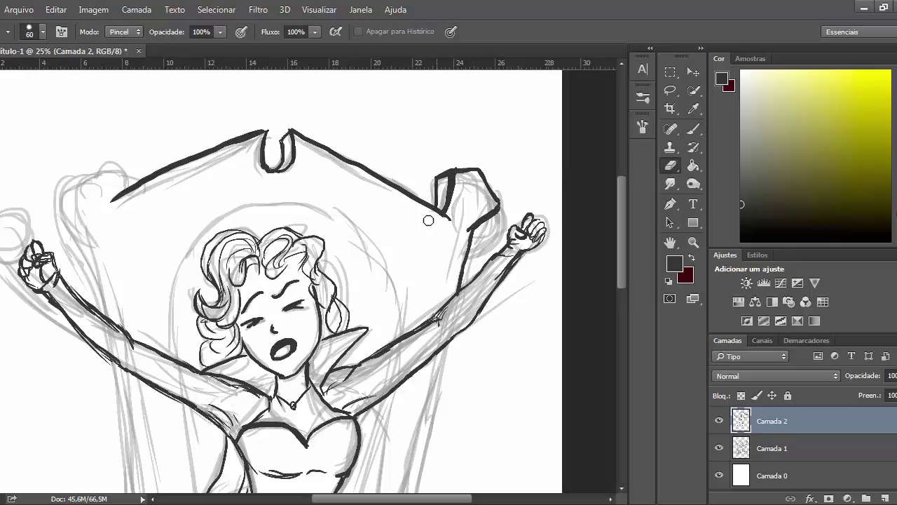
click(429, 219)
click(693, 129)
Ink the angular ornament at the backrest's left corner.
scroll(306, 290, left, 4)
mouse_move(259, 173)
mouse_down()
mouse_move(260, 198)
mouse_move(217, 188)
mouse_move(237, 236)
mouse_up()
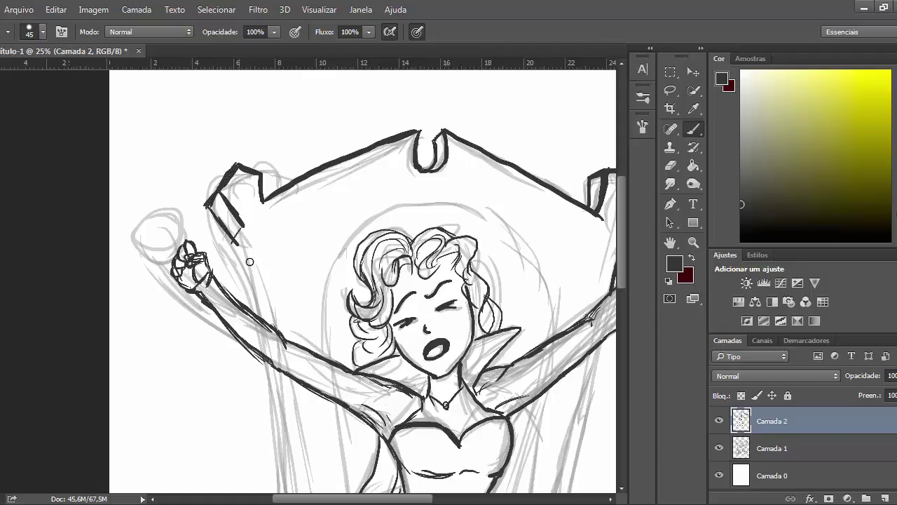
drag(210, 207, 226, 236)
With a size 50 brush, ink both side posts of the backrest and the arched inner panel behind the woman.
scroll(236, 248, down, 1)
key(ctrl+minus)
key(bracketright)
scroll(274, 208, down, 2)
drag(264, 156, 287, 225)
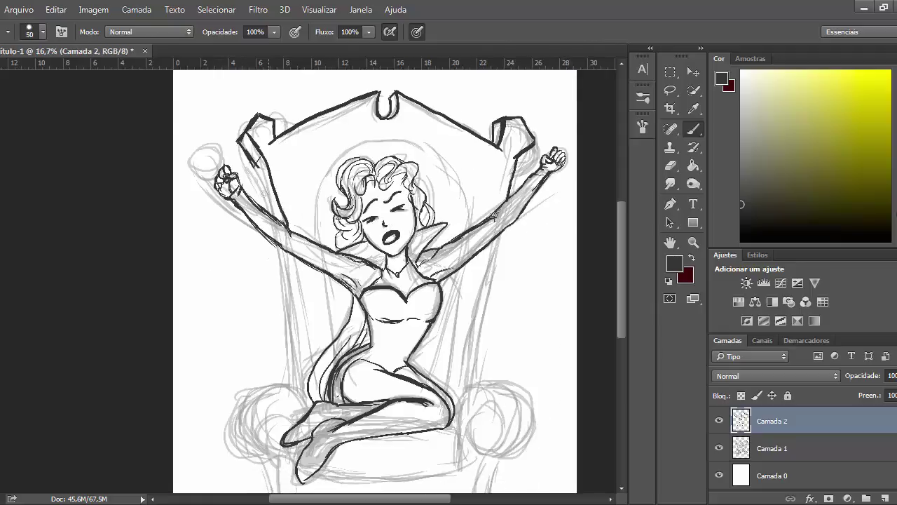
key(ctrl+z)
mouse_move(264, 158)
mouse_down()
mouse_move(306, 327)
mouse_move(309, 393)
mouse_up()
mouse_move(257, 166)
mouse_down()
mouse_move(275, 225)
mouse_move(294, 397)
mouse_up()
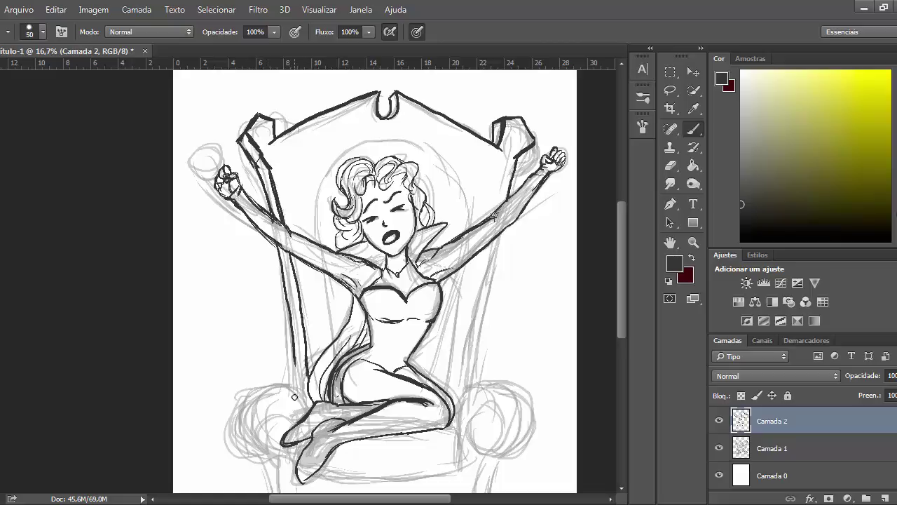
mouse_move(518, 165)
mouse_down()
mouse_move(479, 316)
mouse_move(469, 387)
mouse_up()
mouse_move(416, 142)
mouse_down()
mouse_move(327, 177)
mouse_move(334, 338)
mouse_move(471, 231)
mouse_move(454, 316)
mouse_up()
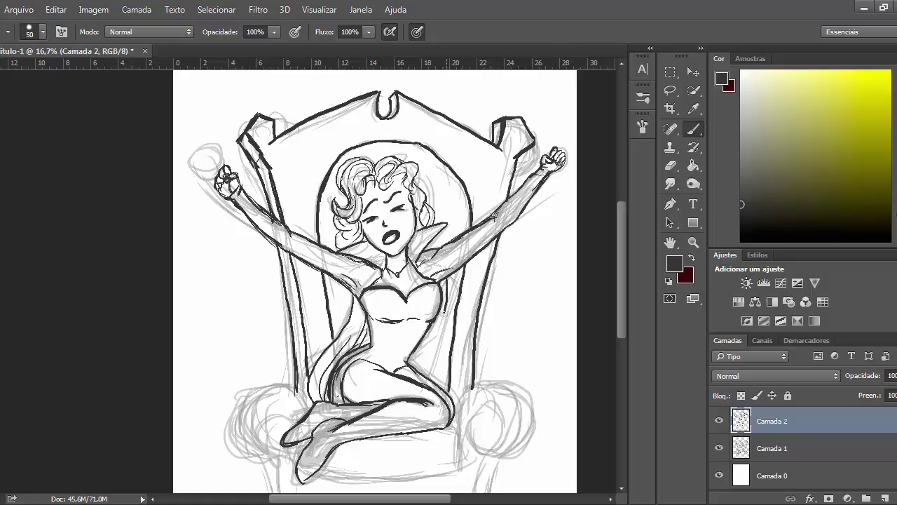
Ink the round outer outlines of the right and left armrests with a size 50 brush.
key(bracketleft)
scroll(500, 297, down, 2)
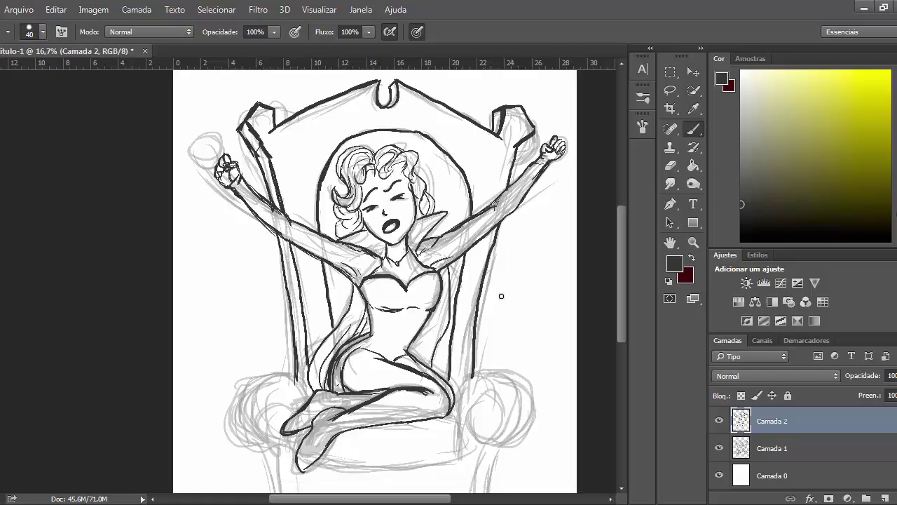
drag(467, 364, 459, 401)
mouse_move(462, 359)
mouse_down()
mouse_move(525, 359)
mouse_move(495, 427)
mouse_up()
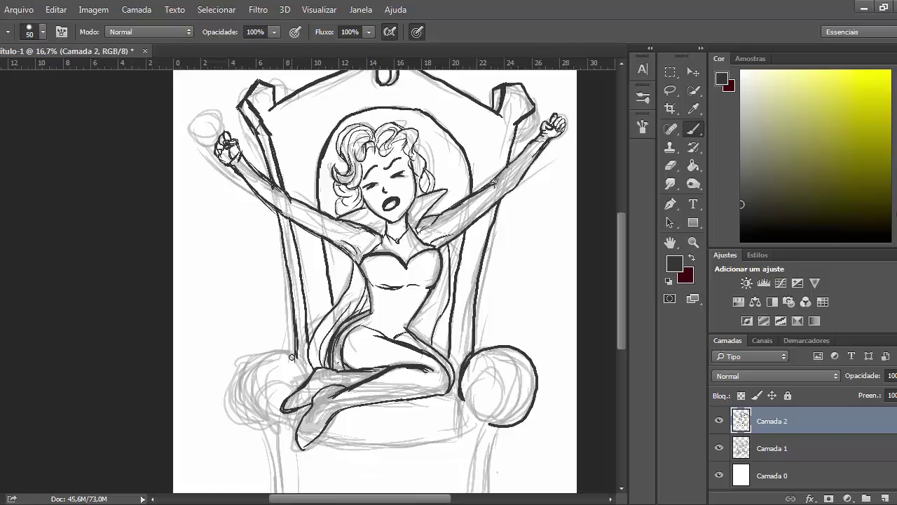
drag(278, 349, 282, 425)
scroll(409, 323, down, 5)
mouse_move(479, 298)
mouse_down()
mouse_move(491, 325)
mouse_move(490, 419)
mouse_up()
key(ctrl+alt+z)
key(ctrl+alt+z)
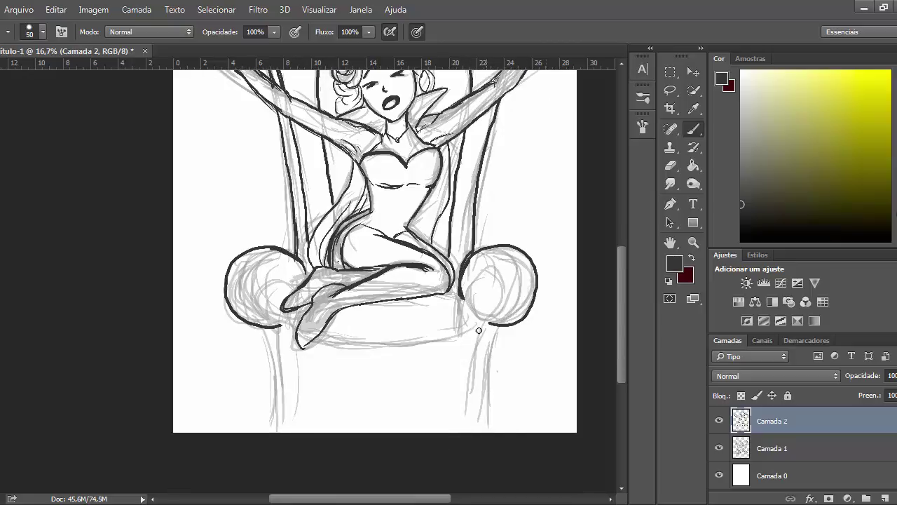
Ink the outer lines of both front legs and the inner curl of the right armrest with its inner leg lines.
drag(498, 327, 491, 420)
drag(265, 328, 279, 417)
mouse_move(493, 312)
mouse_down()
mouse_move(478, 281)
mouse_move(478, 396)
mouse_move(468, 406)
mouse_up()
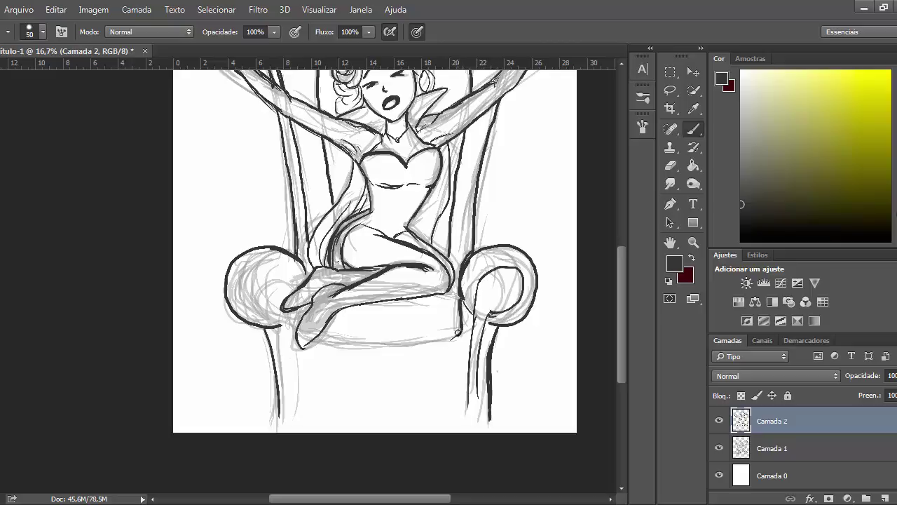
Ink the front and top edges of the seat cushion, thickening its underside with a size 80 brush.
drag(458, 333, 317, 343)
key(ctrl+z)
drag(399, 347, 341, 346)
key(bracketright)
key(bracketright)
key(bracketright)
mouse_move(361, 348)
mouse_down()
mouse_move(450, 337)
mouse_move(316, 340)
mouse_up()
drag(423, 302, 359, 307)
Ink the inner curl of the left armrest and the inner line of the left leg.
scroll(326, 319, up, 1)
drag(290, 333, 297, 341)
mouse_move(263, 284)
mouse_down()
mouse_move(267, 319)
mouse_move(281, 287)
mouse_up()
mouse_move(277, 337)
mouse_down()
mouse_move(285, 436)
mouse_move(295, 418)
mouse_up()
drag(279, 284, 286, 303)
Lower the opacity of the rough sketch layer Camada 1 to 37%.
scroll(288, 303, up, 6)
click(799, 448)
click(895, 376)
drag(886, 392, 867, 393)
click(782, 420)
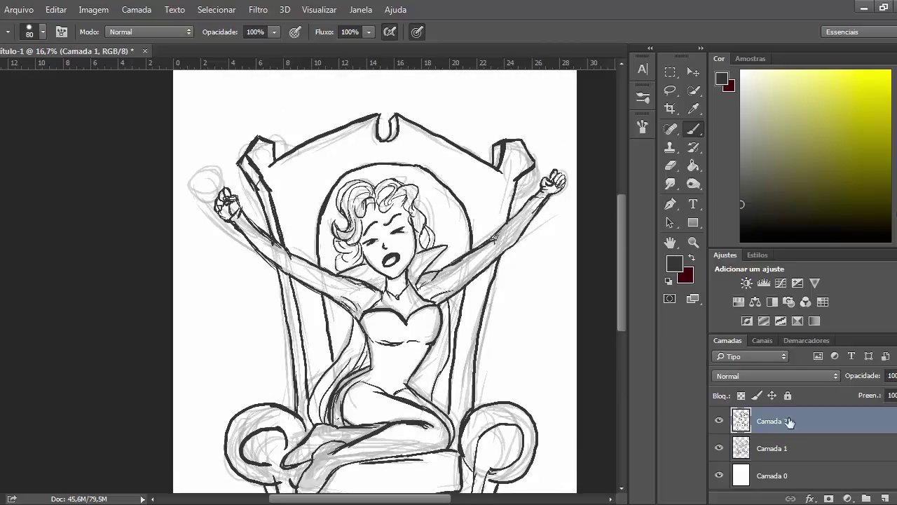
key(ctrl+minus)
click(772, 448)
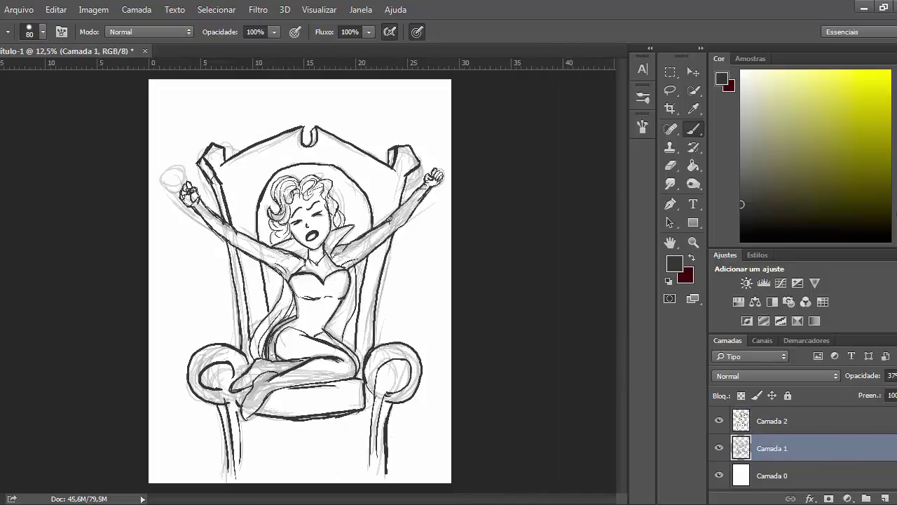
Lower the opacity of the inked layer Camada 2 to 54%.
click(813, 420)
click(896, 375)
drag(896, 393, 884, 393)
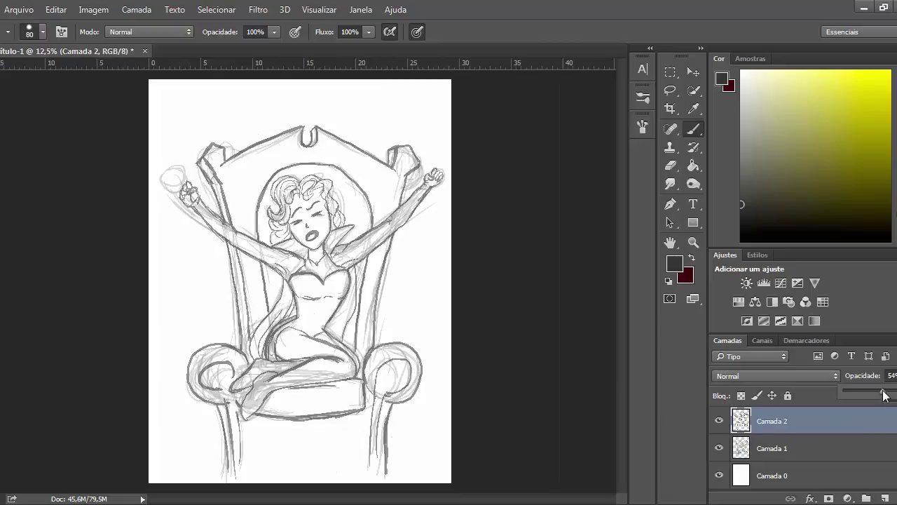
click(788, 397)
Create a new layer above Camada 1 and rough in a small bird's round head and oval body on the right armrest.
click(884, 476)
click(880, 448)
click(885, 499)
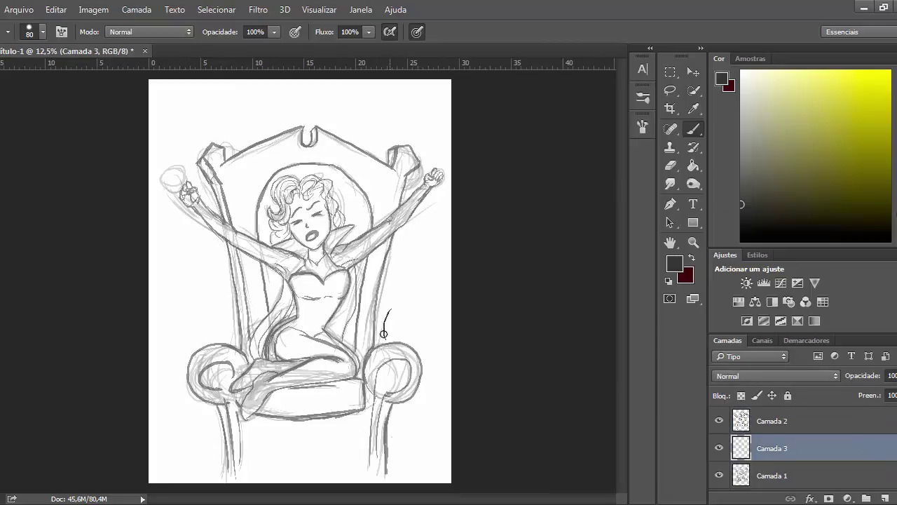
drag(404, 304, 414, 342)
mouse_move(398, 271)
mouse_down()
mouse_move(396, 300)
mouse_move(415, 286)
mouse_up()
mouse_move(415, 286)
mouse_down()
mouse_move(394, 300)
mouse_move(401, 302)
mouse_up()
mouse_move(399, 303)
mouse_down()
mouse_move(388, 341)
mouse_move(417, 312)
mouse_up()
Set Camada 3 to 58% opacity and add the bird's side tufts and feet with a size 35 brush.
click(896, 376)
drag(896, 393, 885, 398)
scroll(839, 429, down, 2)
key(ctrl+plus)
key(bracketleft)
key(bracketleft)
key(bracketleft)
key(bracketleft)
key(bracketleft)
key(bracketleft)
drag(413, 292, 410, 305)
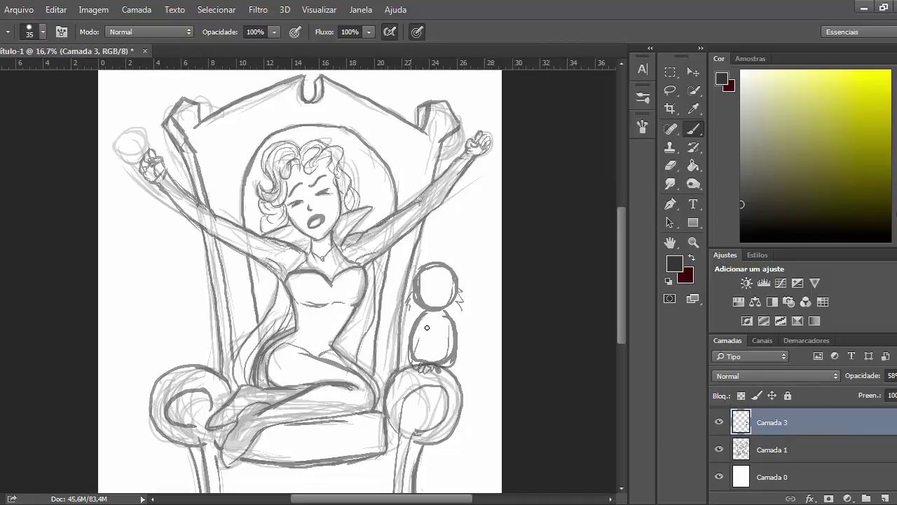
Slightly adjust the bird sketch on the armrest with Free Transform.
key(ctrl+t)
drag(471, 261, 468, 264)
key(Return)
Fade the bird's head circle with the eraser at 42% opacity, then draw its eyes, beak and head feathers.
key(ctrl+plus)
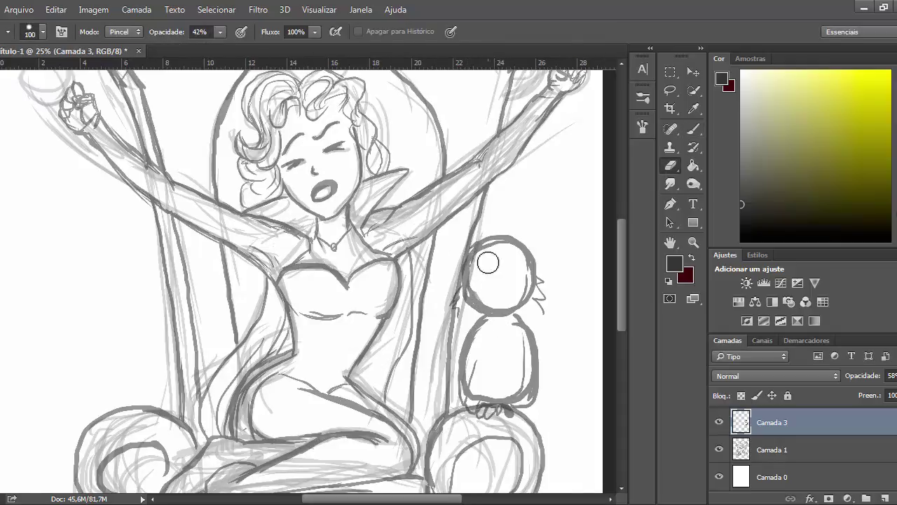
drag(488, 263, 502, 290)
key(b)
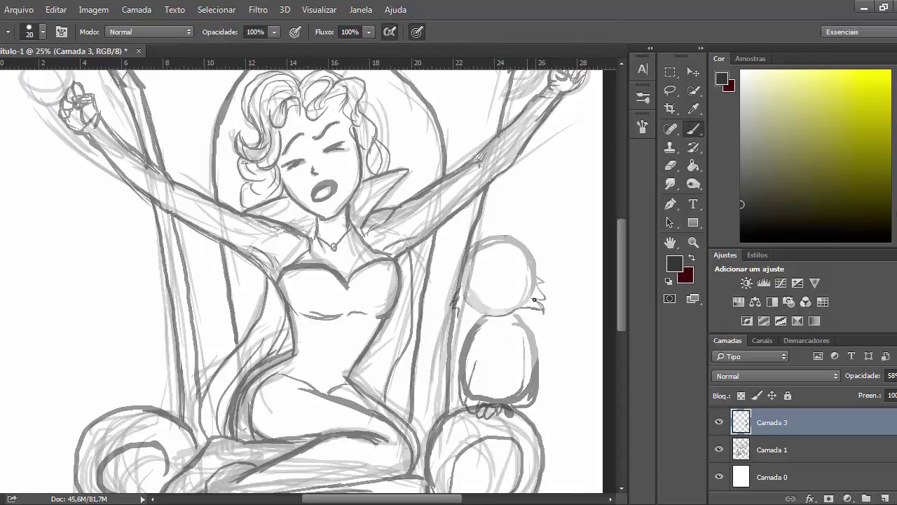
mouse_move(530, 270)
mouse_down()
mouse_move(527, 249)
mouse_move(492, 247)
mouse_up()
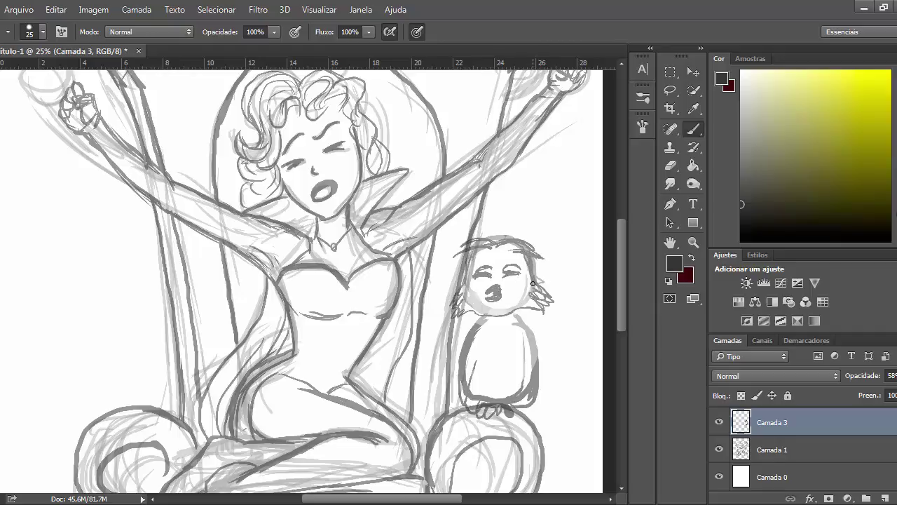
Refine the bird's body and wing markings, and extend the throne's legs to the bottom of the page with a size 50 brush.
drag(526, 401, 467, 353)
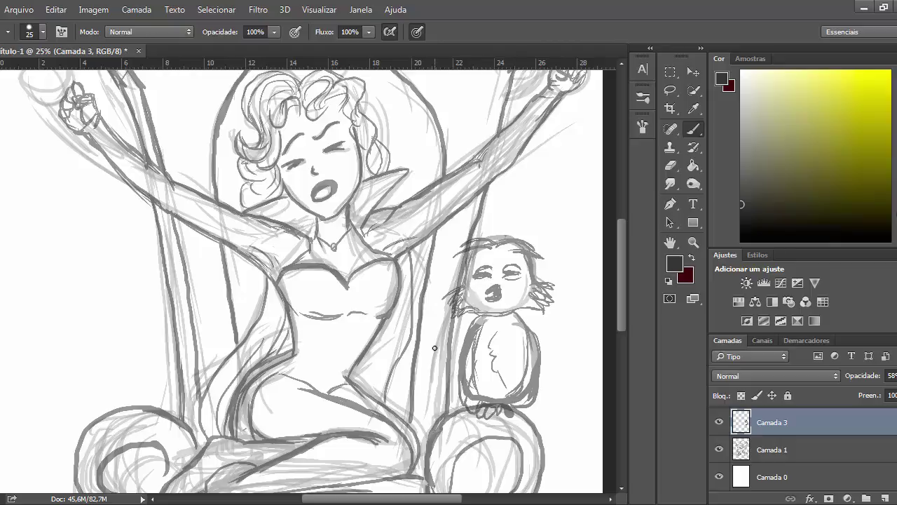
key(ctrl+minus)
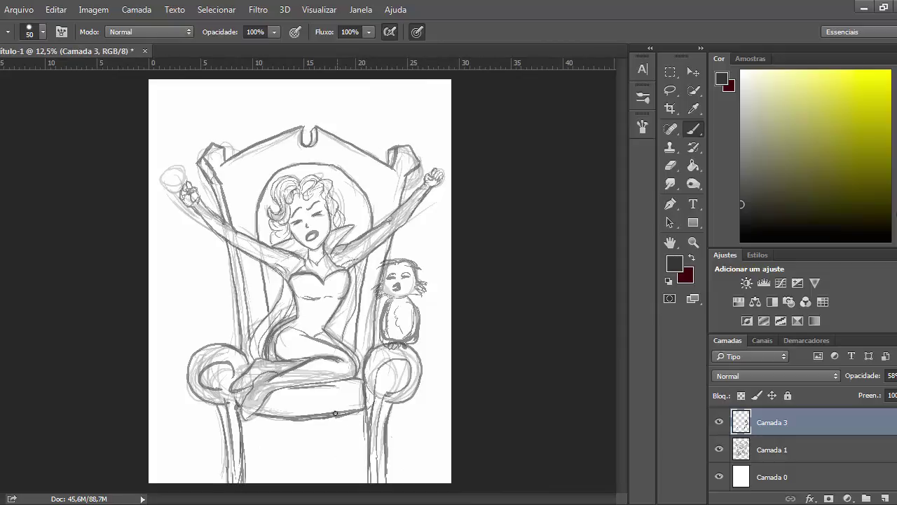
Lower the opacity of Camada 3 to 49%.
scroll(884, 440, up, 1)
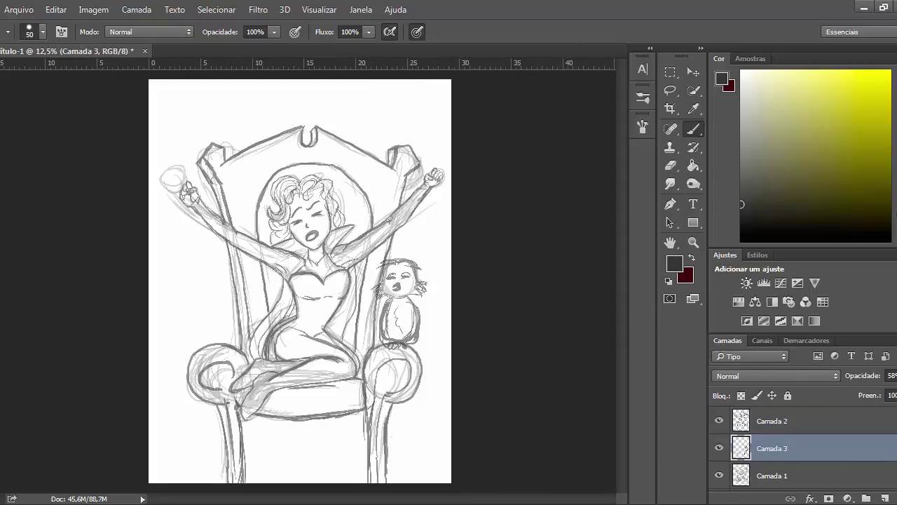
click(865, 470)
click(830, 456)
click(895, 377)
mouse_move(885, 394)
mouse_down()
mouse_move(896, 394)
mouse_move(881, 393)
mouse_up()
click(872, 420)
click(871, 444)
click(896, 376)
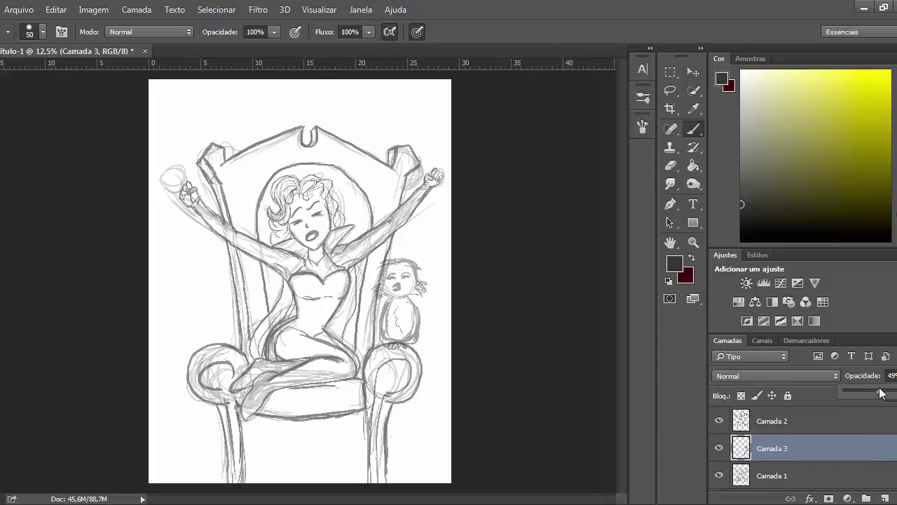
Create a new layer above Camada 2 and set the foreground colour to black for inking.
click(788, 396)
key(ctrl+shift+alt+n)
click(742, 238)
key(F5)
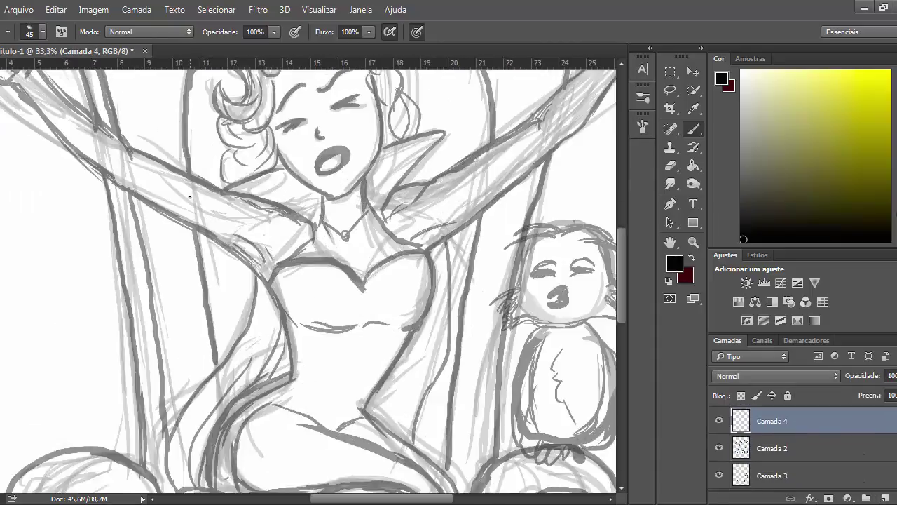
Ink the woman's closed eyes and nose on Camada 4 with a size 30 brush.
key(ctrl+plus)
scroll(339, 238, up, 6)
key(bracketleft)
key(bracketleft)
key(bracketleft)
key(bracketleft)
key(bracketleft)
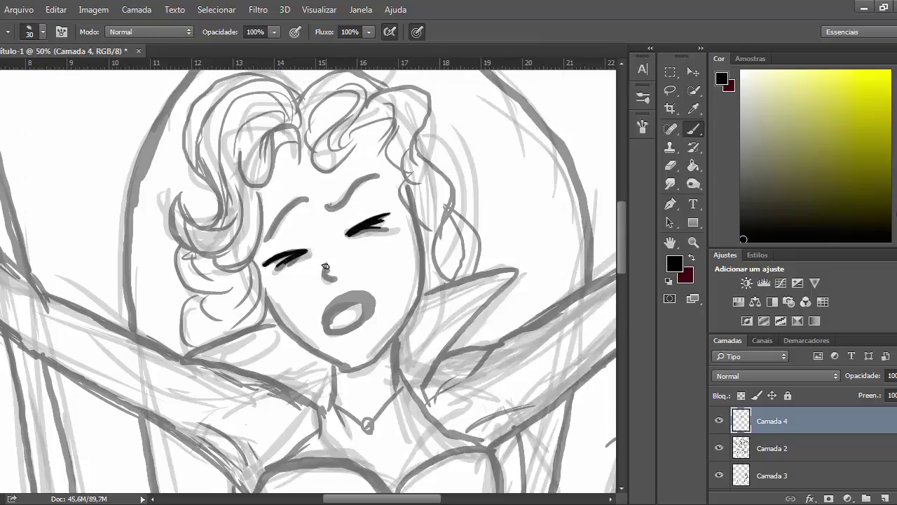
key(bracketleft)
Lower the opacity of Camada 2 to fade the sketch, and make Camada 4 the active layer.
click(858, 448)
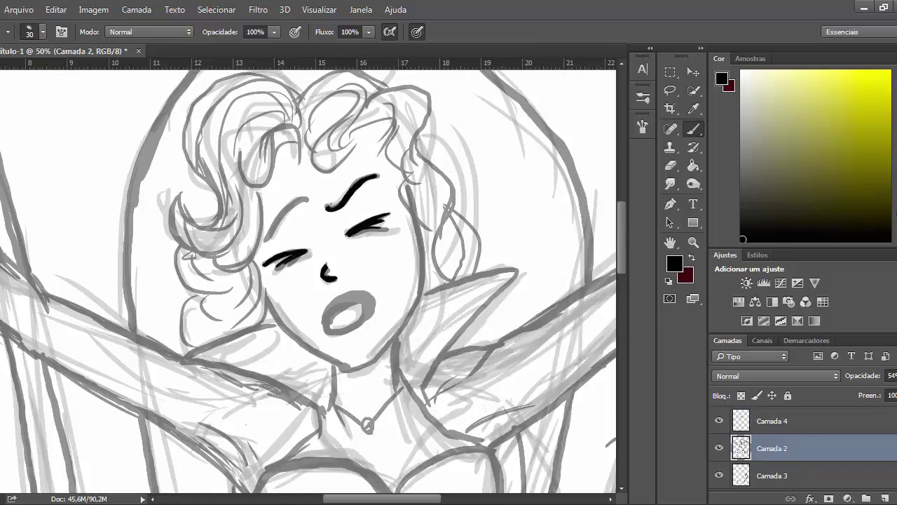
click(896, 376)
drag(888, 394, 872, 393)
scroll(858, 448, down, 2)
click(845, 449)
click(896, 376)
scroll(806, 425, up, 2)
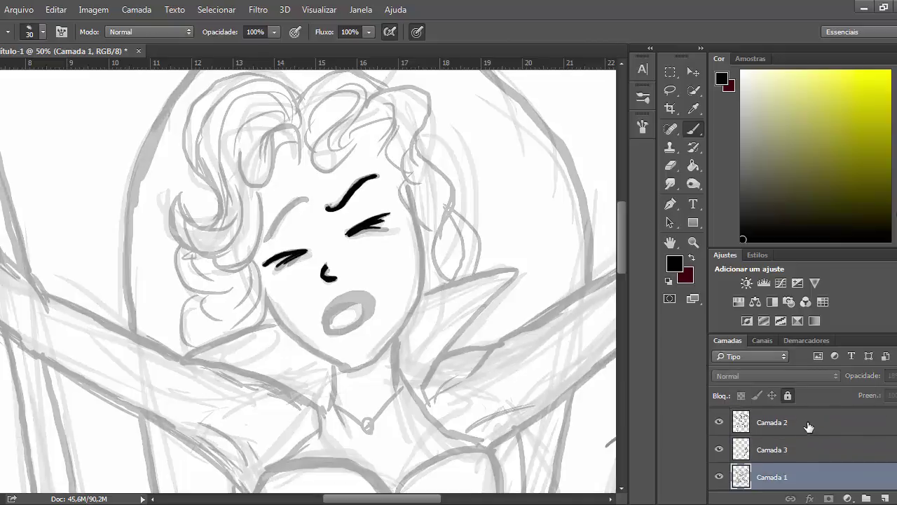
click(778, 421)
Ink the left eyebrow and the outline of the open mouth with its inner curve.
drag(297, 202, 269, 234)
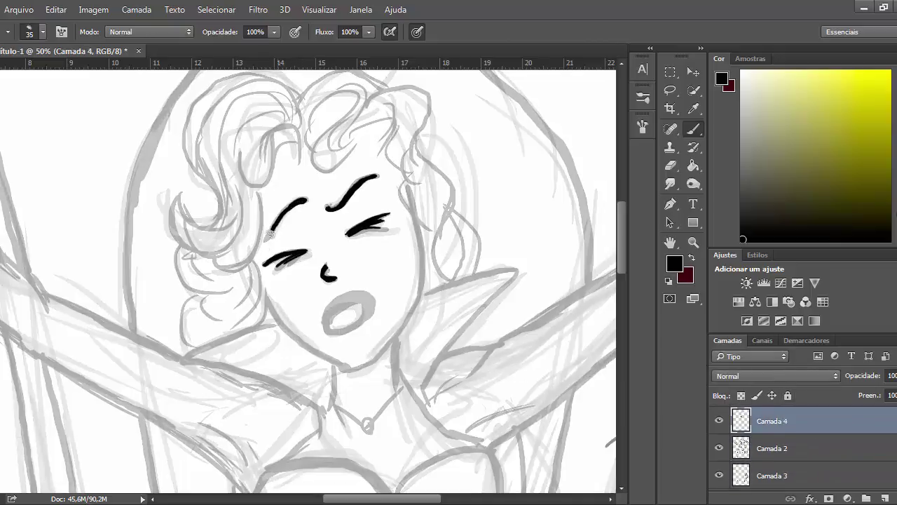
drag(326, 315, 368, 293)
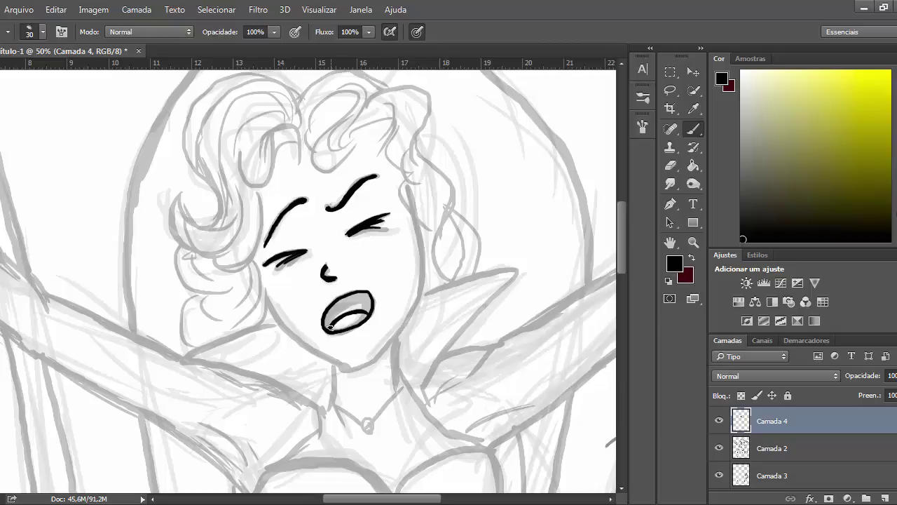
key([)
mouse_move(406, 190)
mouse_down()
mouse_move(422, 244)
mouse_move(382, 359)
mouse_move(366, 368)
mouse_up()
key(ctrl+z)
drag(408, 185, 418, 249)
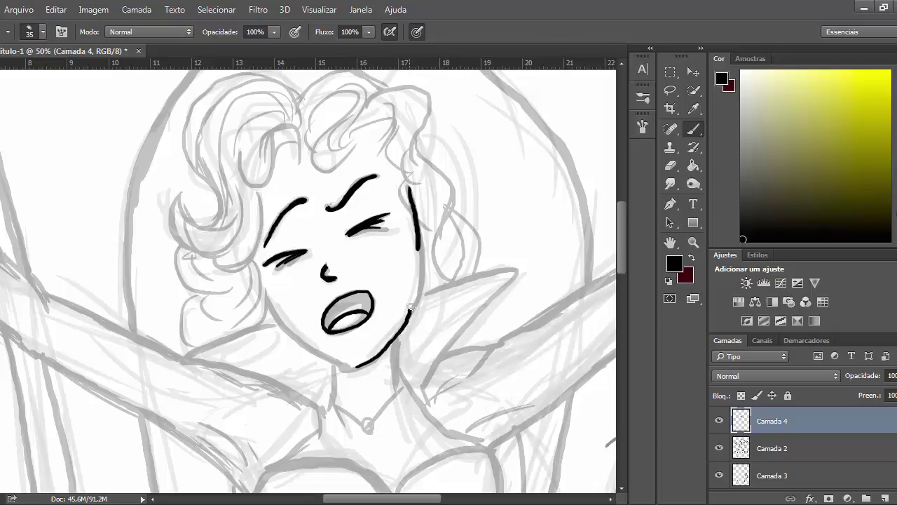
drag(411, 306, 414, 293)
key(ctrl+alt+z)
key(ctrl+alt+z)
drag(407, 186, 421, 271)
key(ctrl+z)
key(ctrl+minus)
drag(372, 218, 353, 329)
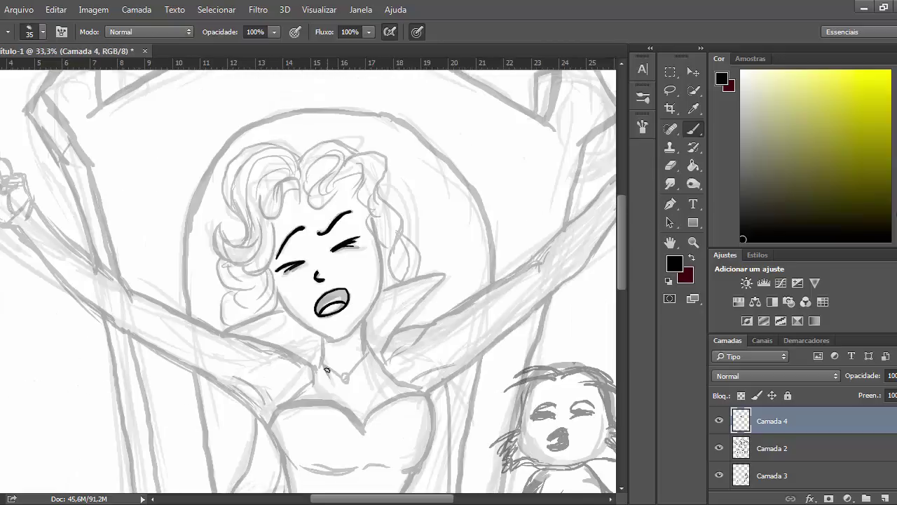
Ink the right contour of the face from the temple down to the chin, finishing with a size 25 brush.
key(ctrl+plus)
key(ctrl+plus)
key(ctrl+plus)
drag(396, 458, 463, 423)
key(bracketright)
mouse_move(516, 91)
mouse_down()
mouse_move(545, 216)
mouse_move(541, 302)
mouse_up()
mouse_move(544, 231)
mouse_down()
mouse_move(545, 281)
mouse_move(526, 343)
mouse_up()
key(bracketleft)
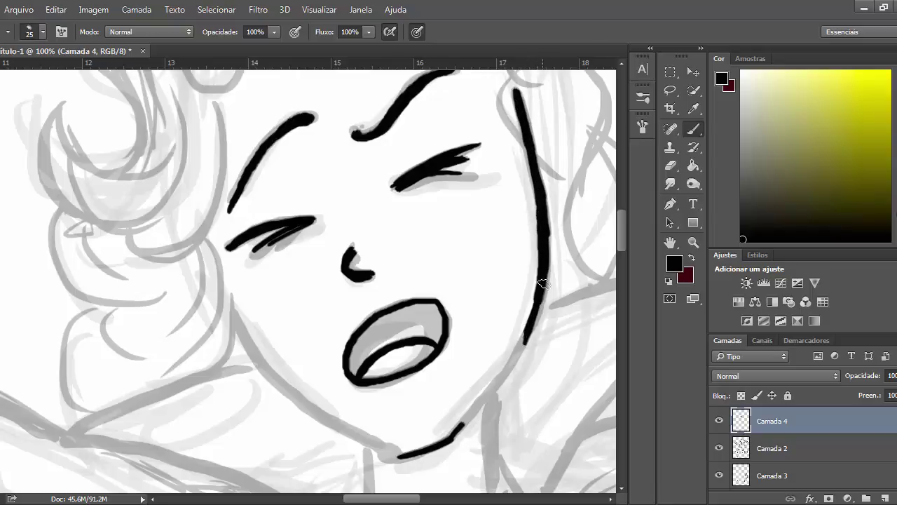
mouse_move(543, 283)
mouse_down()
mouse_move(513, 359)
mouse_move(486, 382)
mouse_move(460, 426)
mouse_up()
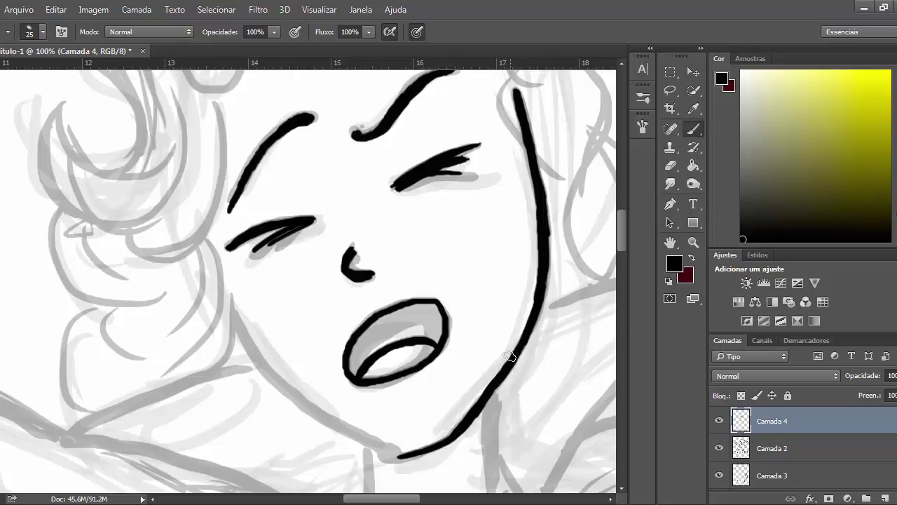
Ink the left jawline down to the chin and both sides of the neck with a size 40 brush.
click(670, 166)
key(ctrl+minus)
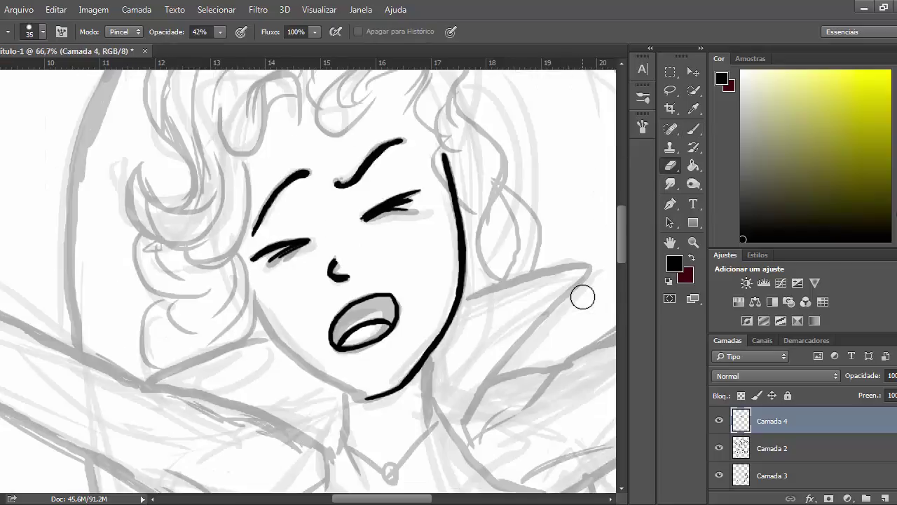
key(b)
mouse_move(254, 296)
mouse_down()
mouse_move(256, 315)
mouse_move(349, 391)
mouse_up()
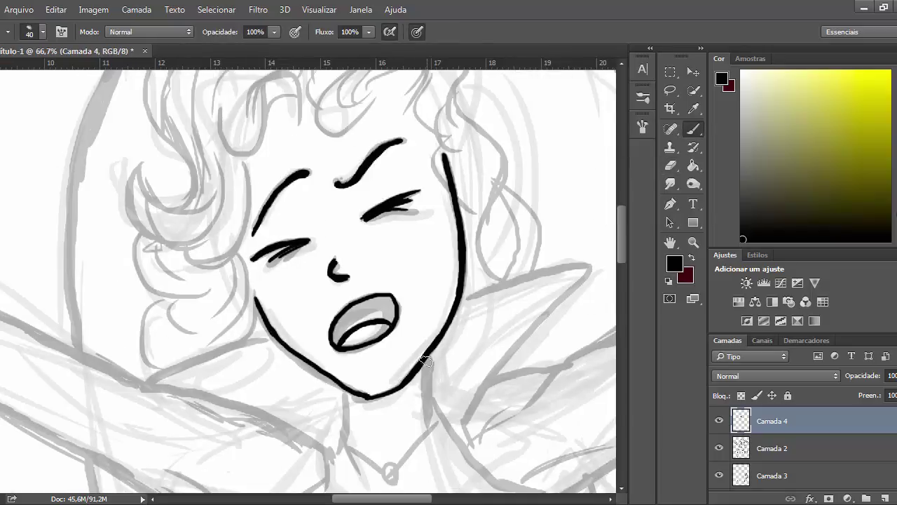
drag(426, 360, 429, 429)
mouse_move(344, 387)
mouse_down()
mouse_move(342, 455)
mouse_move(345, 410)
mouse_up()
Ink the pointed collar flaps on both sides of the neck.
scroll(400, 360, down, 1)
mouse_move(585, 255)
mouse_down()
mouse_move(514, 268)
mouse_move(465, 291)
mouse_move(503, 356)
mouse_move(459, 447)
mouse_up()
key([)
key(ctrl+minus)
key(ctrl+minus)
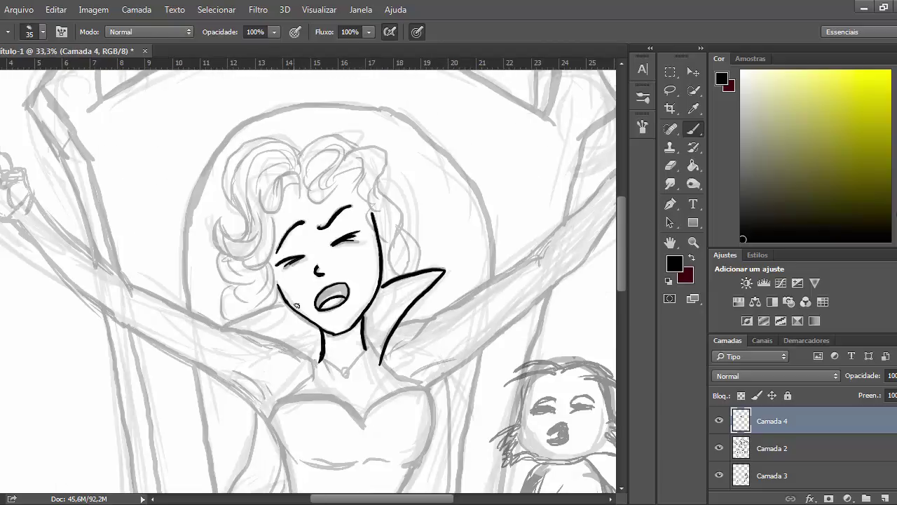
drag(224, 333, 318, 364)
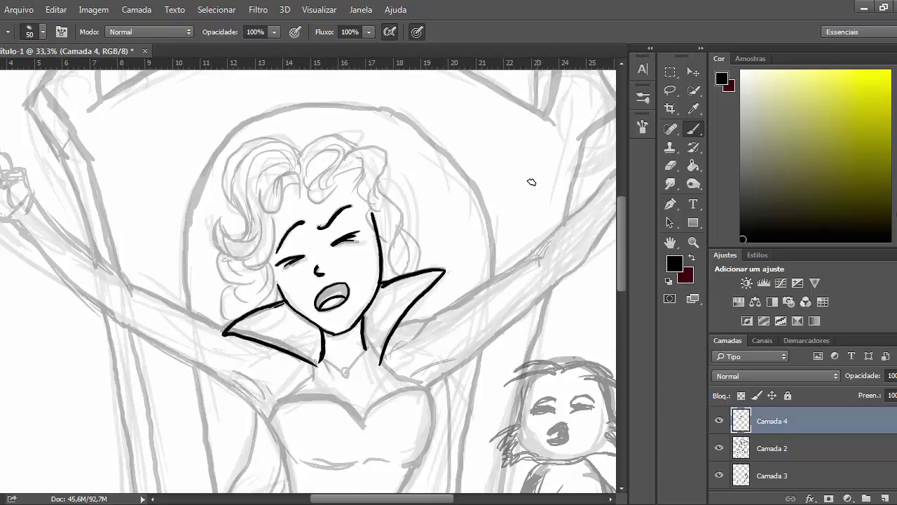
Ink the right upper arm's contours and the shoulder folds beside the collar with a size 50 brush.
drag(398, 324, 434, 316)
drag(427, 321, 411, 344)
mouse_move(432, 316)
mouse_down()
mouse_move(506, 272)
mouse_move(434, 317)
mouse_up()
key(ctrl+z)
mouse_move(580, 264)
mouse_down()
mouse_move(496, 335)
mouse_move(426, 384)
mouse_up()
drag(452, 360, 408, 375)
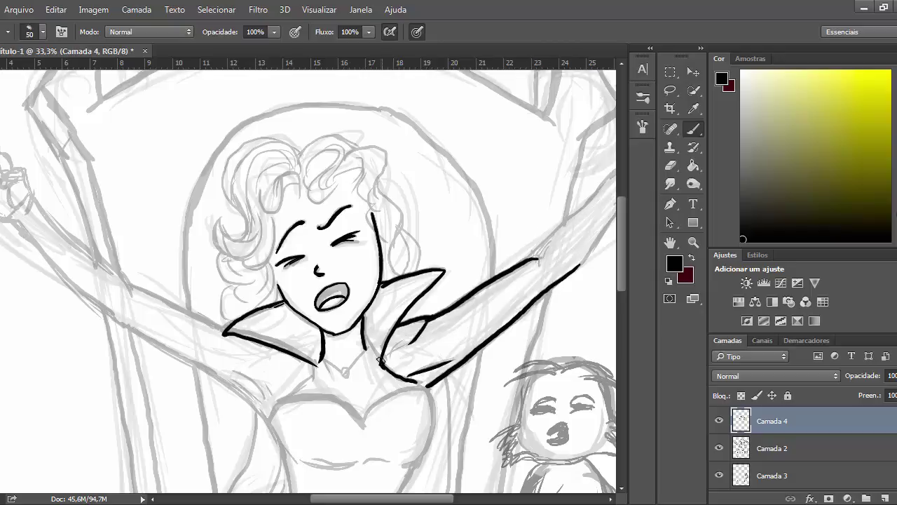
Ink the left shoulder line, the heart-shaped neckline, the underbust line and the right side of the torso.
drag(321, 356, 279, 400)
drag(362, 425, 426, 384)
drag(279, 398, 362, 423)
scroll(392, 350, down, 3)
mouse_move(426, 290)
mouse_down()
mouse_move(416, 359)
mouse_move(365, 452)
mouse_up()
drag(390, 356, 303, 363)
Ink the left side of the torso from the armpit to the waist with a size 40 to 45 brush.
key(bracketright)
mouse_move(270, 321)
mouse_down()
mouse_move(289, 387)
mouse_move(289, 422)
mouse_up()
key(ctrl+z)
key(bracketleft)
key(bracketleft)
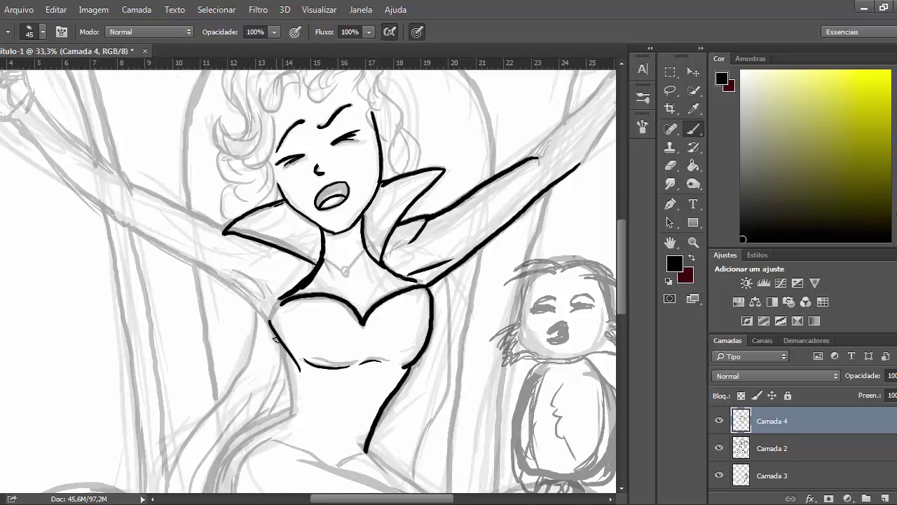
drag(281, 345, 292, 419)
key(ctrl+z)
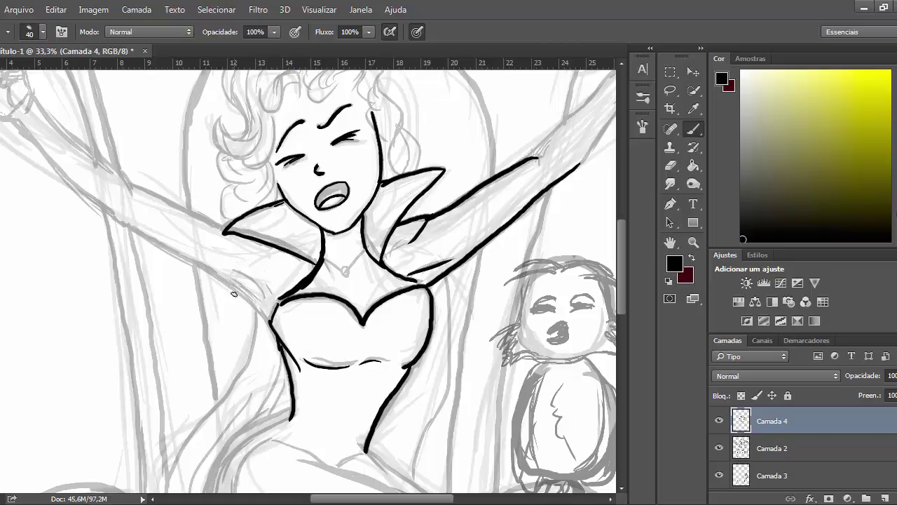
Ink the left armpit creases and both contours of the left arm up to the wrist.
key(bracketright)
drag(232, 275, 253, 303)
drag(257, 275, 268, 300)
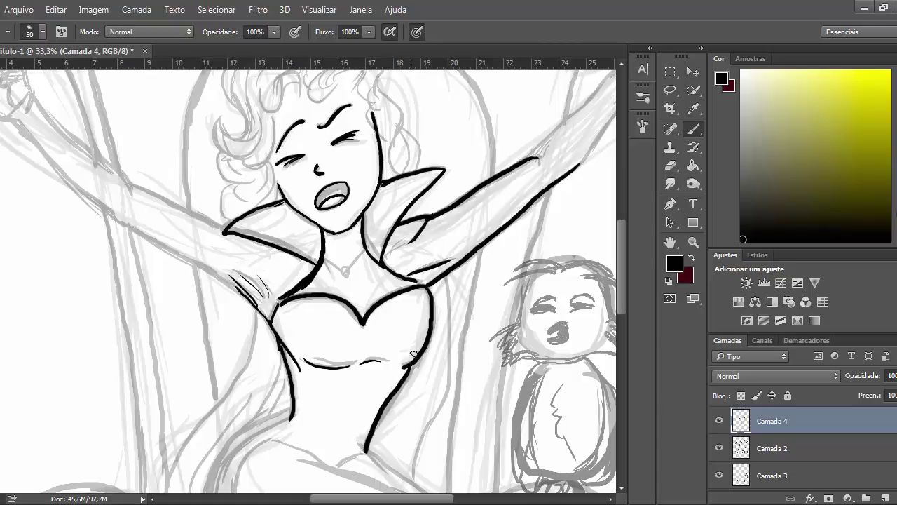
drag(139, 188, 224, 230)
mouse_move(34, 97)
mouse_down()
mouse_move(135, 195)
mouse_move(35, 117)
mouse_up()
mouse_move(10, 120)
mouse_down()
mouse_move(97, 207)
mouse_move(253, 293)
mouse_up()
Ink the right forearm up to the cuff and the clenched right hand with a size 35 brush.
drag(621, 267, 621, 238)
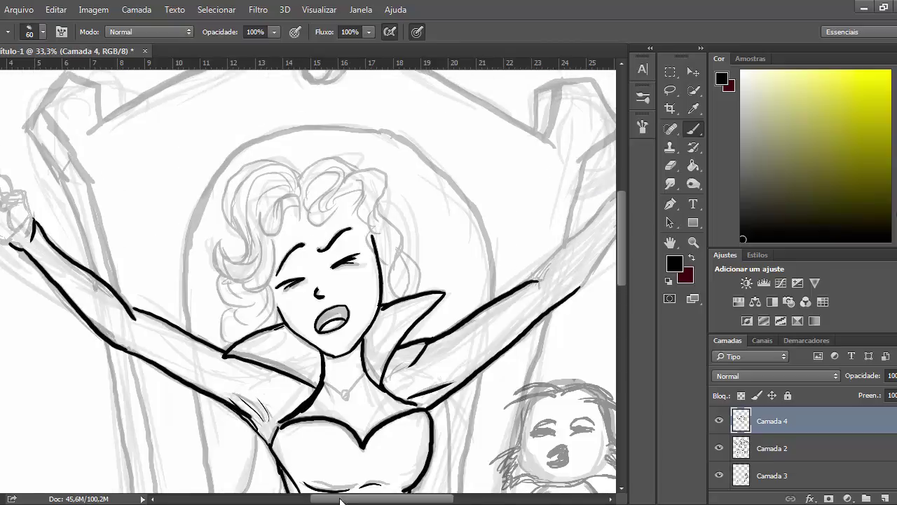
drag(343, 499, 372, 499)
drag(492, 193, 409, 279)
key(ctrl+z)
drag(491, 193, 408, 283)
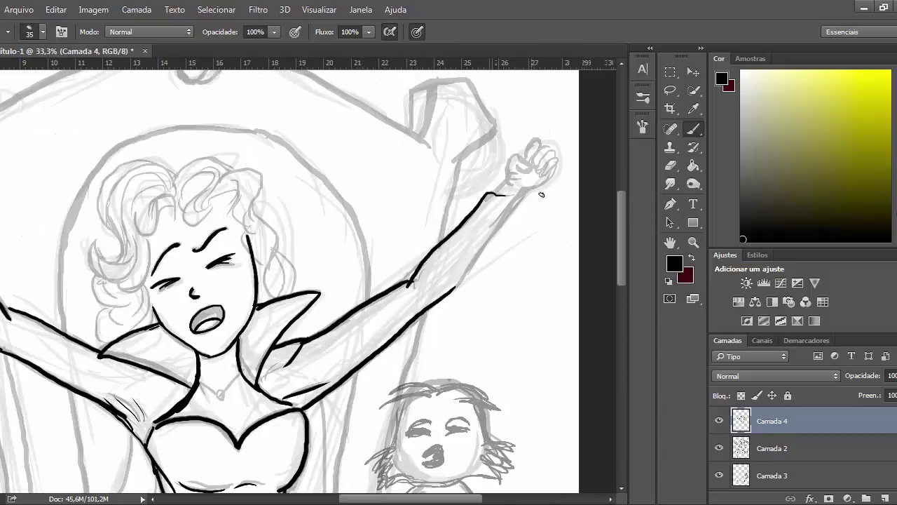
drag(489, 232, 456, 287)
key(bracketright)
drag(521, 200, 510, 209)
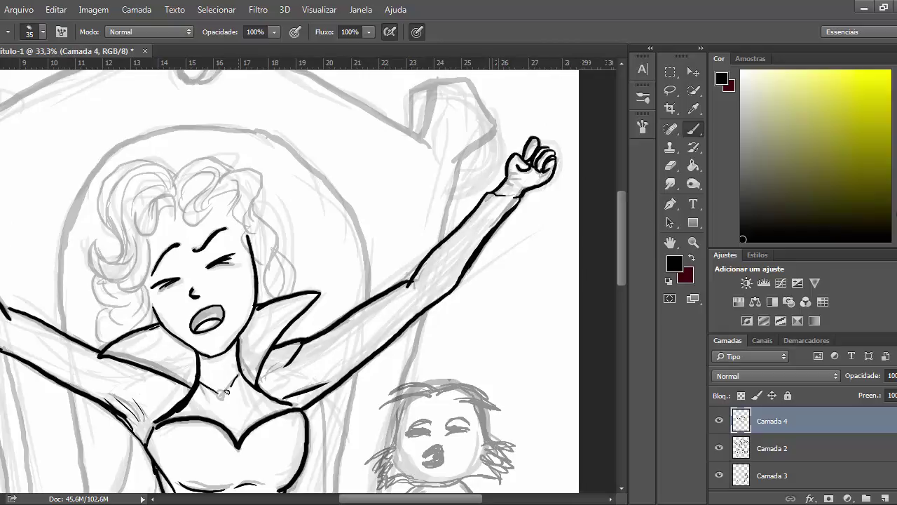
Undo the last necklace strokes and redraw the necklace cord and pendant with a finer brush.
key(ctrl+alt+z)
key(ctrl+alt+z)
key(ctrl+alt+z)
key(ctrl+plus)
key(ctrl+plus)
drag(621, 231, 621, 251)
drag(393, 499, 354, 499)
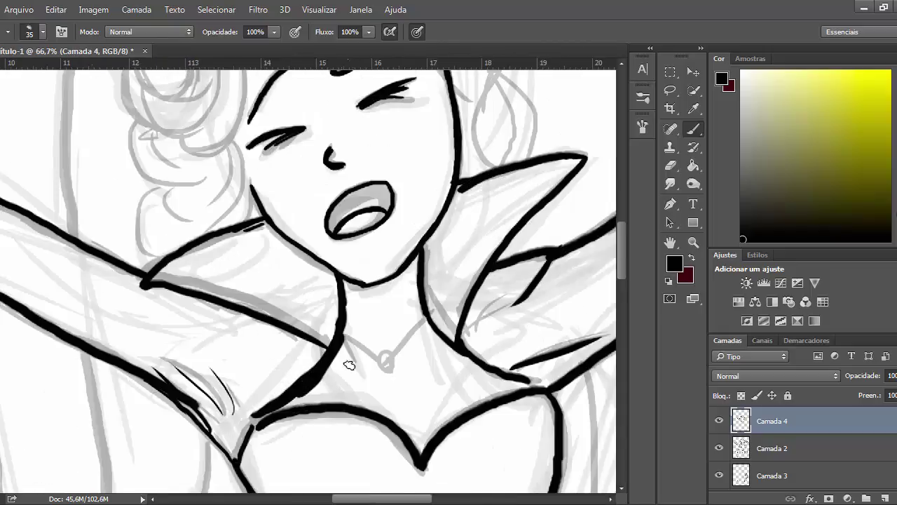
key(bracketright)
drag(344, 334, 384, 361)
drag(426, 316, 390, 375)
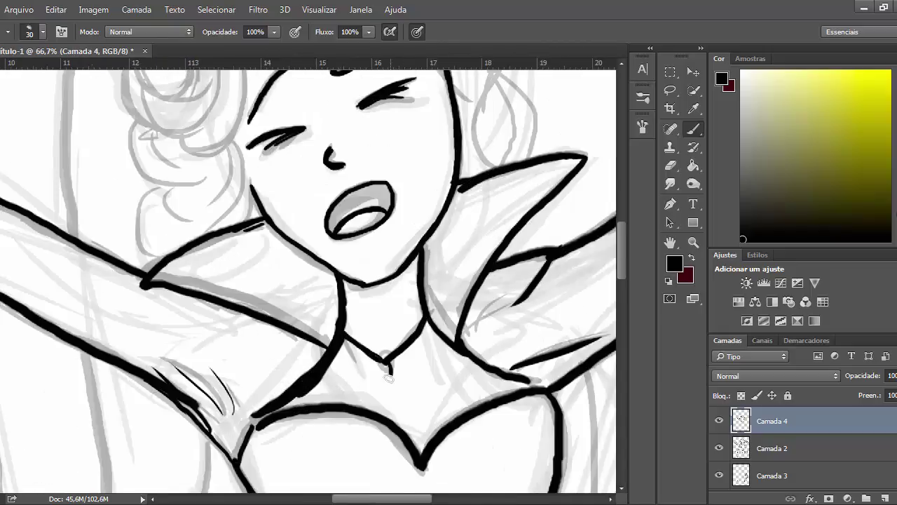
Ink the first curls over the forehead and beside the left cheek with a size 35 brush.
scroll(377, 401, up, 5)
scroll(482, 378, left, 2)
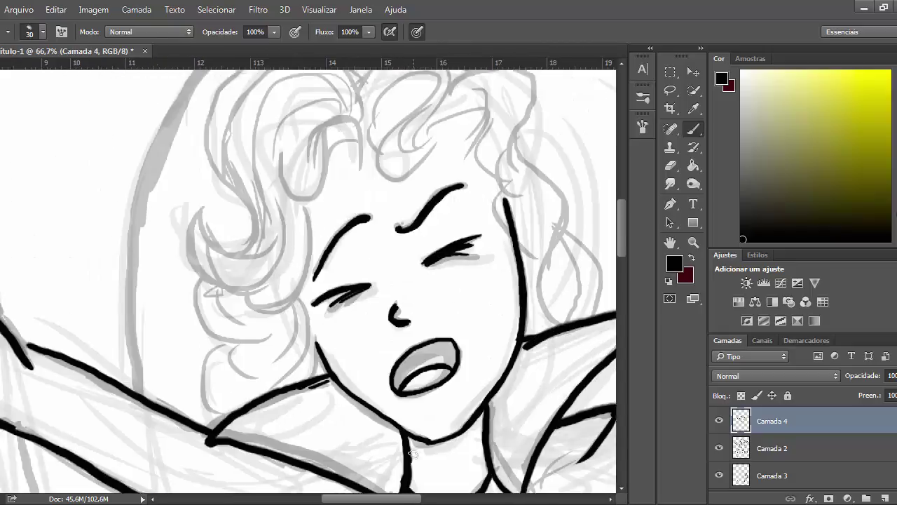
scroll(481, 378, up, 1)
key(bracketright)
mouse_move(243, 329)
mouse_down()
mouse_move(276, 347)
mouse_move(305, 251)
mouse_up()
drag(287, 180, 357, 201)
drag(335, 168, 345, 202)
drag(364, 170, 301, 150)
drag(303, 96, 356, 120)
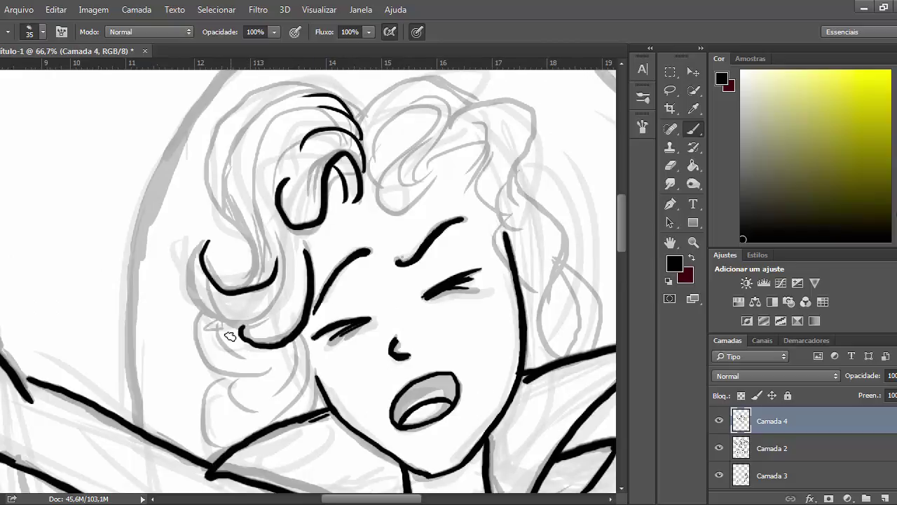
Ink the large curl and the smaller curls on the left side of the face down to the collar.
mouse_move(213, 223)
mouse_down()
mouse_move(213, 256)
mouse_move(294, 345)
mouse_up()
key(bracketleft)
key(ctrl+z)
key(bracketright)
key(bracketright)
drag(203, 275, 283, 286)
key(ctrl+z)
key(ctrl+minus)
mouse_move(224, 338)
mouse_down()
mouse_move(223, 354)
mouse_move(277, 372)
mouse_up()
drag(247, 379, 245, 434)
mouse_move(298, 353)
mouse_down()
mouse_move(271, 397)
mouse_move(287, 410)
mouse_up()
key(bracketleft)
drag(271, 252, 274, 293)
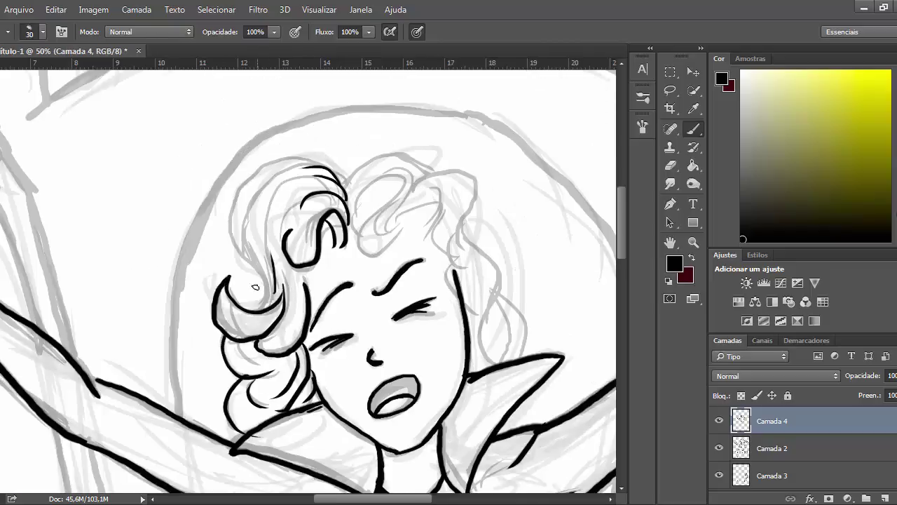
Add flowing strands inside the large left hair wave with a size 30 brush, redoing the unsatisfactory strokes.
drag(243, 240, 267, 300)
drag(246, 244, 264, 298)
key(ctrl+z)
mouse_move(315, 165)
mouse_down()
mouse_move(251, 243)
mouse_move(263, 241)
mouse_up()
mouse_move(318, 161)
mouse_down()
mouse_move(237, 244)
mouse_move(262, 173)
mouse_move(234, 232)
mouse_up()
key(ctrl+z)
drag(234, 196, 265, 282)
key(ctrl+alt+z)
key(ctrl+alt+z)
key(bracketright)
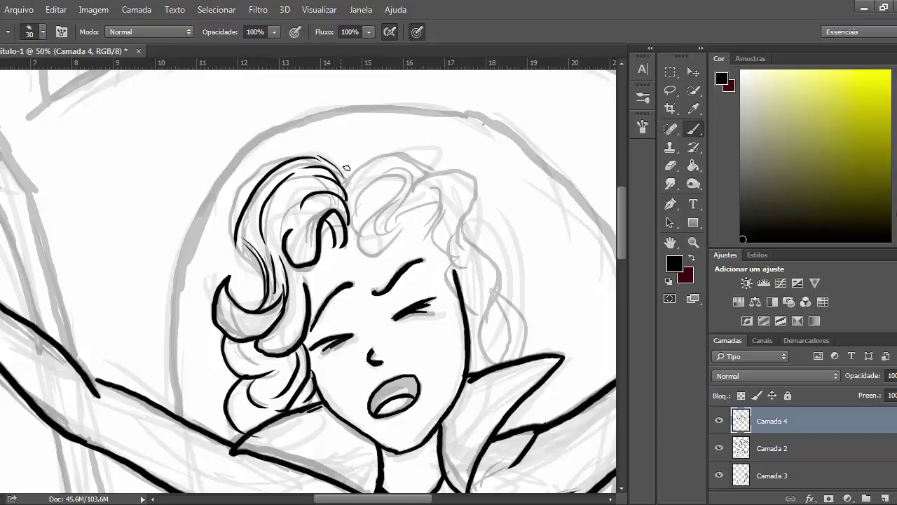
Ink the outer outline of the hair and the wavy locks and curls on the right side of the face.
mouse_move(236, 193)
mouse_down()
mouse_move(244, 260)
mouse_move(260, 282)
mouse_up()
mouse_move(233, 191)
mouse_down()
mouse_move(287, 159)
mouse_move(392, 192)
mouse_move(386, 177)
mouse_move(466, 222)
mouse_move(491, 361)
mouse_up()
drag(500, 296, 528, 358)
drag(454, 274, 462, 317)
drag(445, 254, 462, 318)
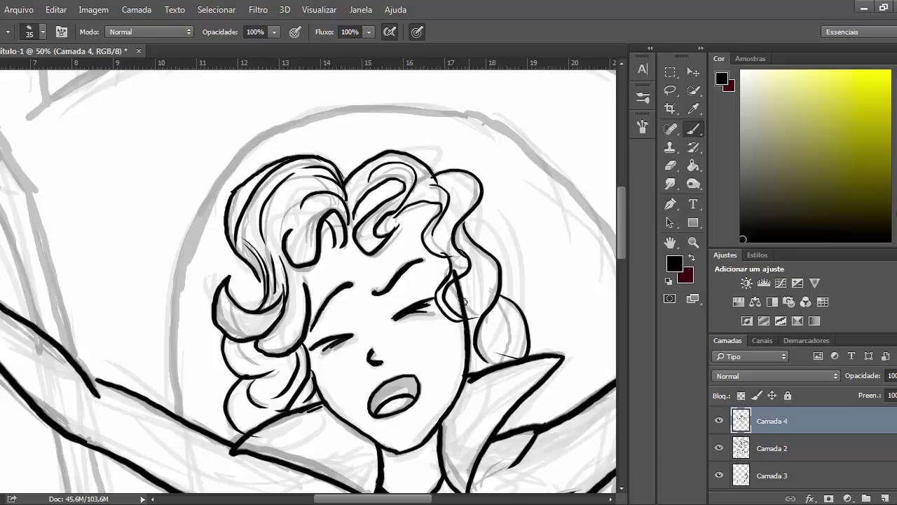
key(ctrl+z)
mouse_move(457, 249)
mouse_down()
mouse_move(461, 316)
mouse_move(471, 320)
mouse_up()
key(ctrl+z)
scroll(434, 226, down, 6)
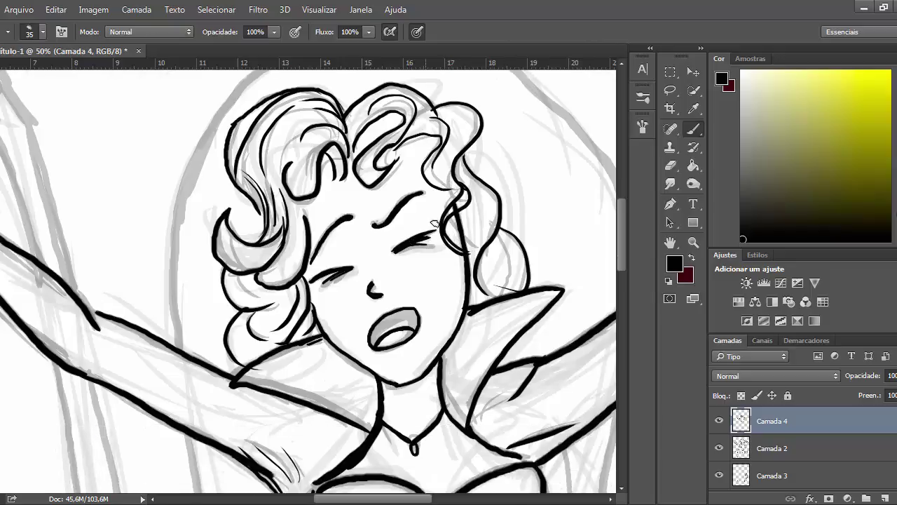
Ink the outer and inner edges of the cape hanging below the left armpit with a size 45 brush.
key(ctrl+minus)
scroll(392, 312, down, 4)
key(bracketright)
key(bracketright)
key(bracketright)
drag(286, 216, 228, 435)
drag(316, 261, 259, 341)
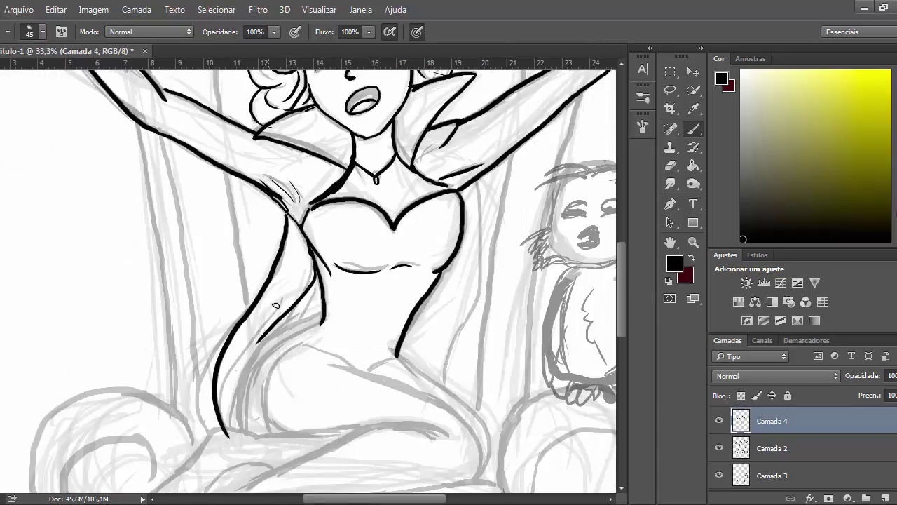
drag(276, 306, 251, 401)
Ink the fold lines of the cape beside the left side of the waist with a thinner brush, redoing unsatisfactory strokes.
key(ctrl+plus)
scroll(316, 373, down, 3)
key(ctrl+z)
mouse_move(329, 228)
mouse_down()
mouse_move(244, 273)
mouse_move(223, 313)
mouse_move(209, 392)
mouse_up()
key(bracketleft)
key(bracketleft)
drag(211, 350, 219, 406)
mouse_move(330, 244)
mouse_down()
mouse_move(252, 286)
mouse_move(219, 405)
mouse_up()
key(ctrl+z)
key(bracketleft)
Ink the hip curve and the outlines of both thighs down to the knees.
mouse_move(302, 275)
mouse_down()
mouse_move(257, 315)
mouse_move(253, 410)
mouse_up()
mouse_move(303, 277)
mouse_down()
mouse_move(374, 306)
mouse_move(435, 300)
mouse_move(567, 469)
mouse_up()
mouse_move(566, 383)
mouse_down()
mouse_move(562, 480)
mouse_move(576, 394)
mouse_move(580, 411)
mouse_move(565, 474)
mouse_up()
click(675, 170)
click(693, 129)
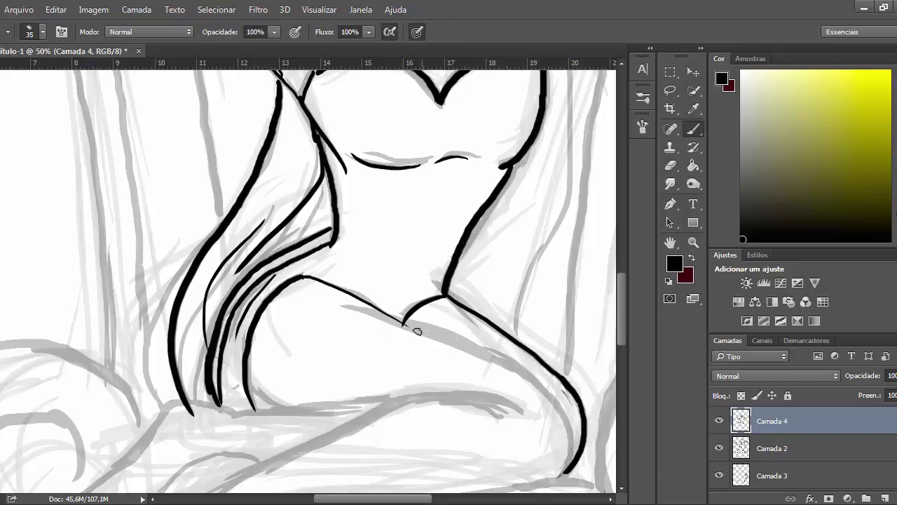
key(bracketright)
mouse_move(338, 305)
mouse_down()
mouse_move(551, 394)
mouse_move(571, 448)
mouse_move(560, 480)
mouse_up()
Ink the lower leg contours from the knees toward the feet, using size 45 and 40 brushes.
key(ctrl+minus)
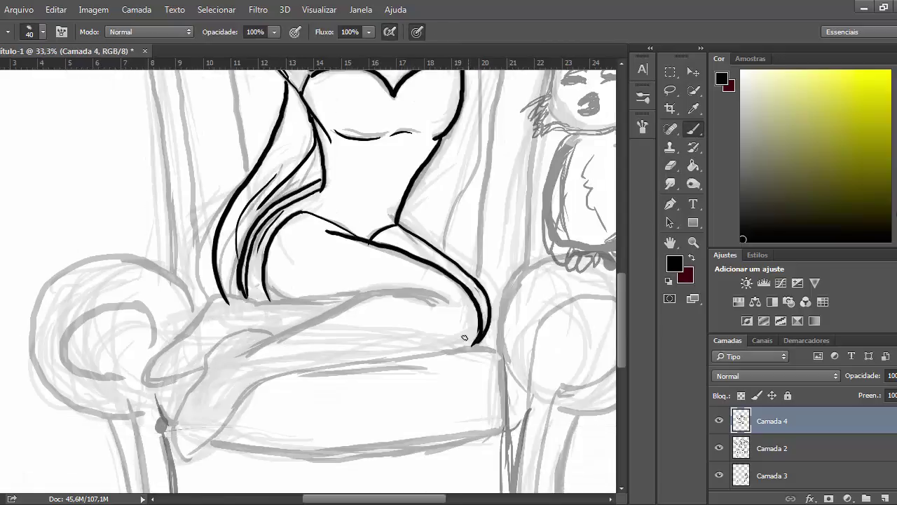
drag(453, 350, 413, 358)
key(ctrl+plus)
key(ctrl+plus)
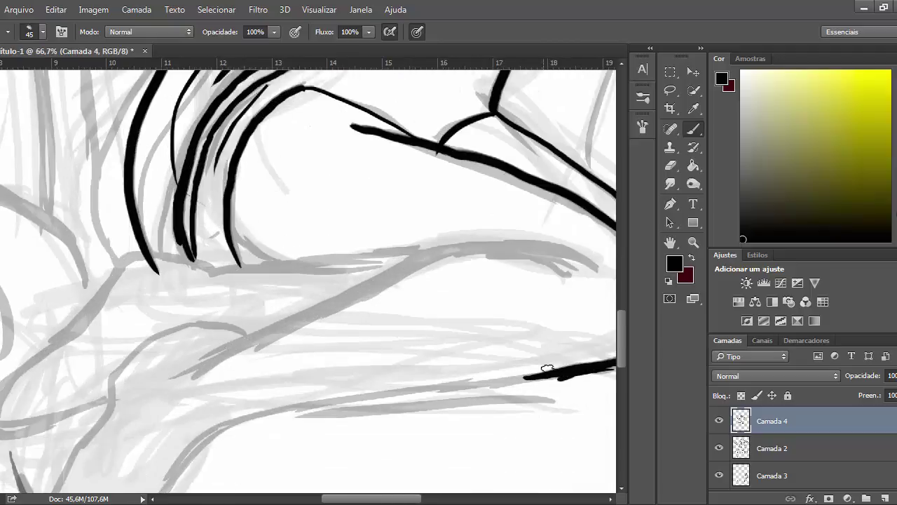
mouse_move(552, 371)
mouse_down()
mouse_move(302, 409)
mouse_move(225, 430)
mouse_up()
key(bracketleft)
mouse_move(586, 261)
mouse_down()
mouse_move(484, 246)
mouse_move(336, 304)
mouse_move(187, 390)
mouse_up()
mouse_move(458, 248)
mouse_down()
mouse_move(348, 256)
mouse_move(179, 288)
mouse_up()
key(ctrl+z)
key(ctrl+minus)
mouse_move(494, 350)
mouse_down()
mouse_move(552, 434)
mouse_move(425, 348)
mouse_move(264, 370)
mouse_up()
Ink the outlines of both feet at the left end of the seat, cleaning up where they overlap.
mouse_move(293, 362)
mouse_down()
mouse_move(227, 358)
mouse_move(128, 486)
mouse_up()
drag(161, 421, 164, 354)
drag(129, 419, 212, 395)
key(ctrl+minus)
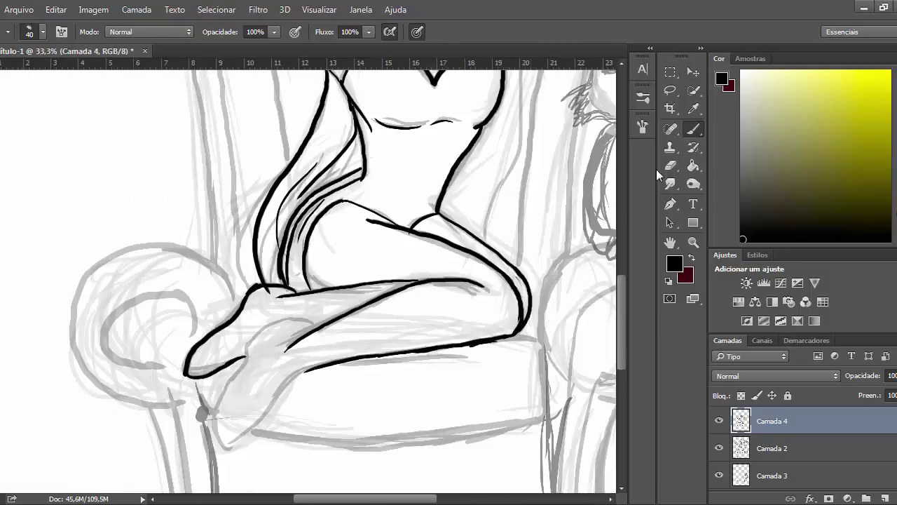
click(670, 165)
key(b)
mouse_move(284, 385)
mouse_down()
mouse_move(242, 375)
mouse_move(309, 319)
mouse_move(281, 325)
mouse_move(252, 372)
mouse_up()
key(e)
key(b)
mouse_move(315, 328)
mouse_down()
mouse_move(289, 321)
mouse_move(240, 364)
mouse_up()
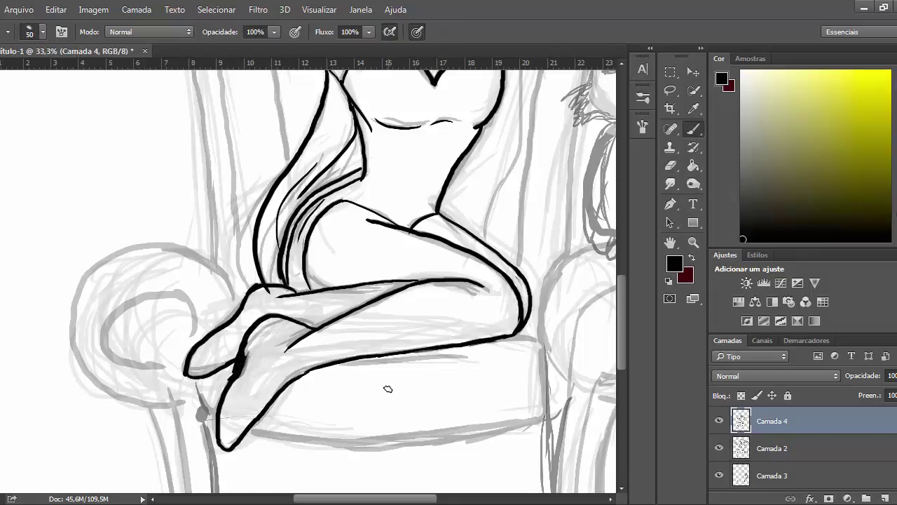
key(ctrl+minus)
key(ctrl+minus)
key(ctrl+minus)
key(ctrl+plus)
key(ctrl+plus)
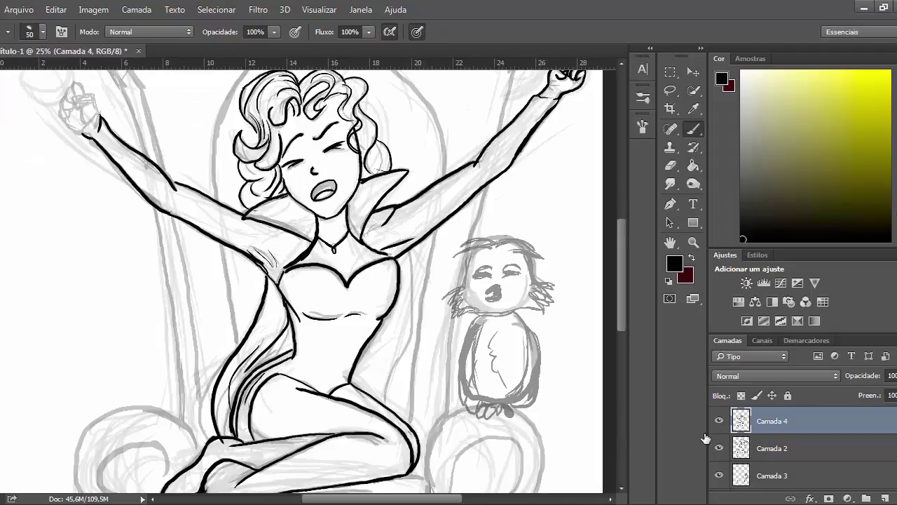
key(ctrl+plus)
drag(401, 226, 400, 146)
key(bracketright)
key(bracketright)
mouse_move(445, 163)
mouse_down()
mouse_move(448, 216)
mouse_move(422, 382)
mouse_move(450, 288)
mouse_move(422, 381)
mouse_move(421, 373)
mouse_up()
key(ctrl+z)
key(bracketleft)
key(bracketleft)
key(bracketleft)
key(ctrl+z)
key(ctrl+z)
key(ctrl+minus)
drag(406, 211, 381, 373)
key(ctrl+z)
key(bracketright)
drag(406, 218, 389, 386)
key(ctrl+z)
Add a new layer and ink the cape's right edge from the armpit down to the hip with a size 60 brush.
click(884, 498)
drag(420, 253, 387, 383)
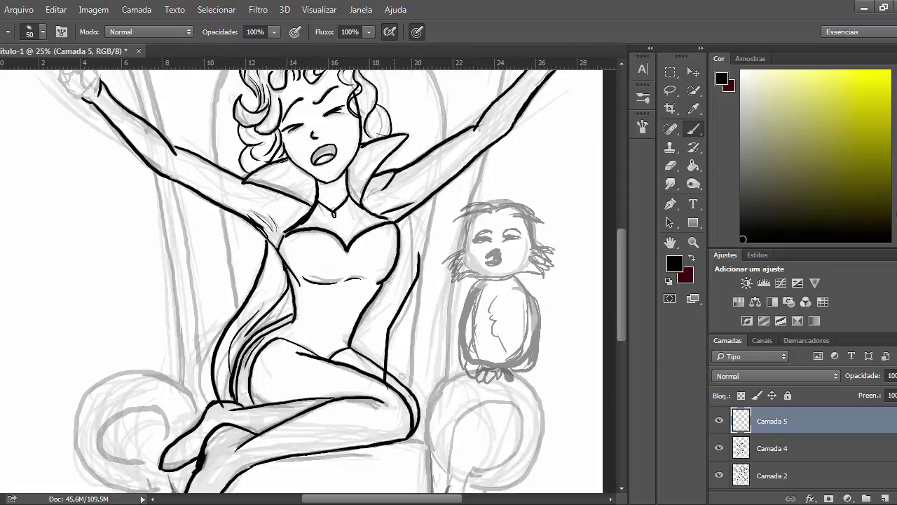
key(ctrl+z)
mouse_move(399, 215)
mouse_down()
mouse_move(394, 385)
mouse_move(414, 265)
mouse_move(385, 373)
mouse_up()
key(ctrl+z)
key(bracketright)
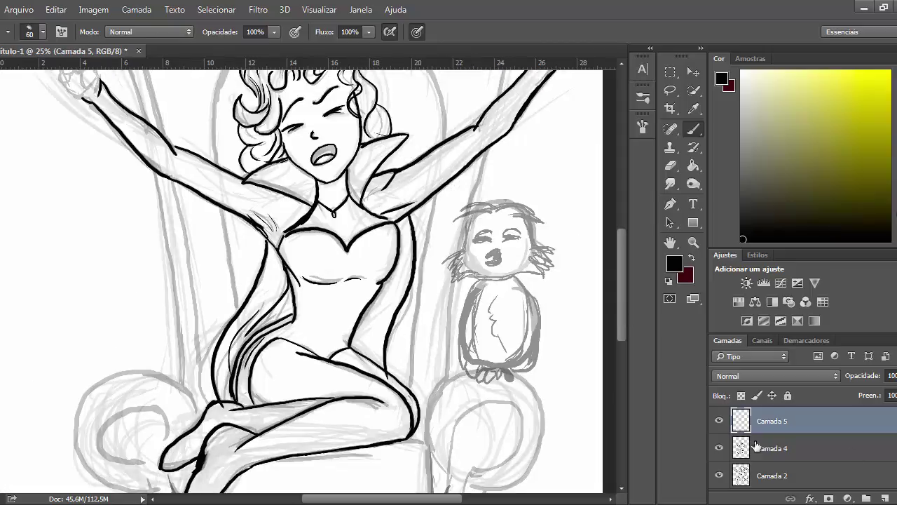
Ink the right side of the arched backrest panel around the head on layer Camada 4.
click(756, 446)
key(ctrl+plus)
scroll(436, 195, up, 5)
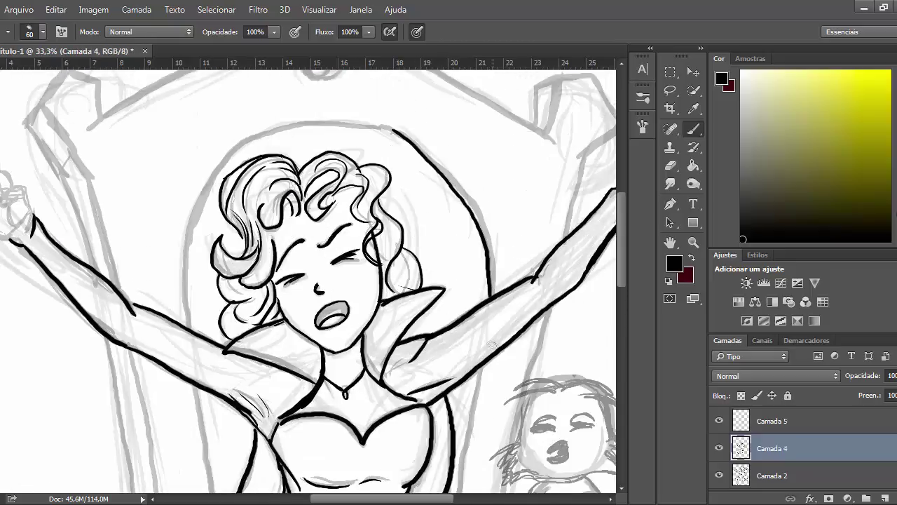
key(ctrl+z)
mouse_move(494, 294)
mouse_down()
mouse_move(494, 265)
mouse_move(360, 130)
mouse_up()
scroll(300, 228, up, 3)
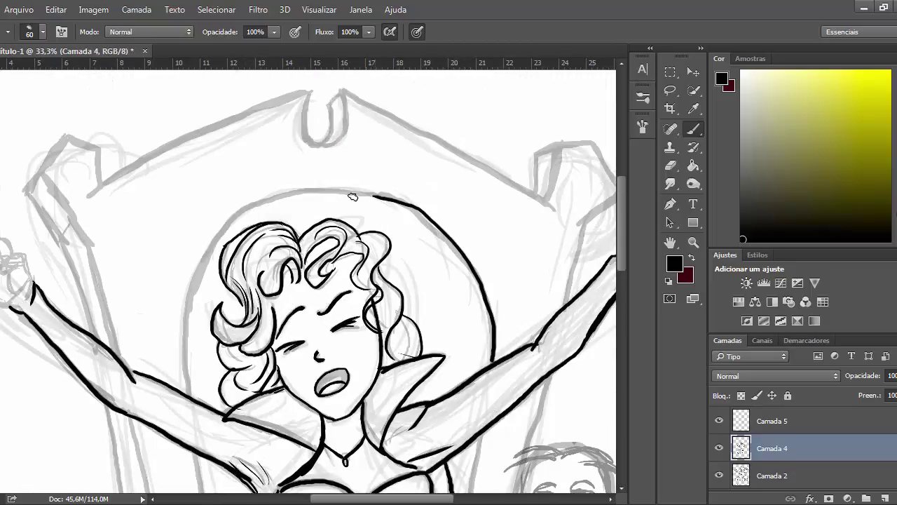
Ink the top and left side of the backrest arch down to the raised arm with a size 50 brush.
mouse_move(379, 196)
mouse_down()
mouse_move(283, 193)
mouse_move(216, 229)
mouse_up()
key(ctrl+z)
drag(286, 193, 236, 222)
key(ctrl+z)
key(bracketleft)
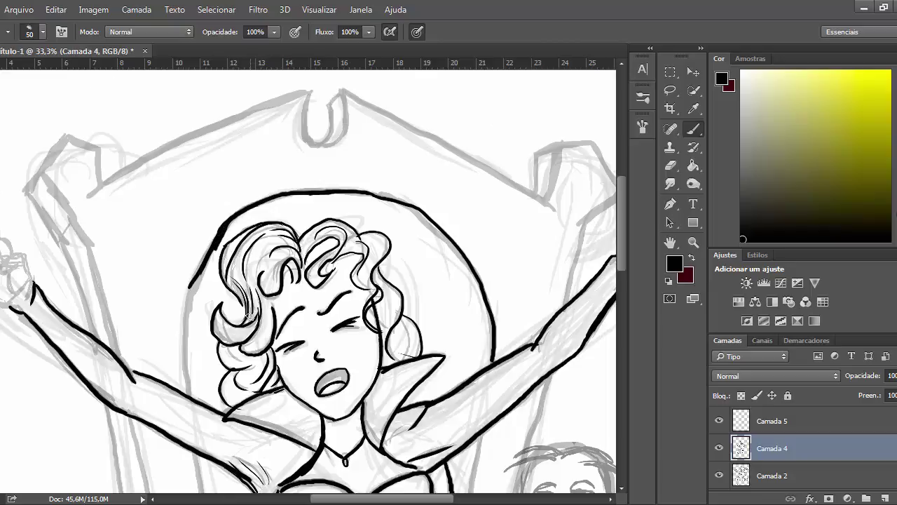
scroll(203, 203, down, 2)
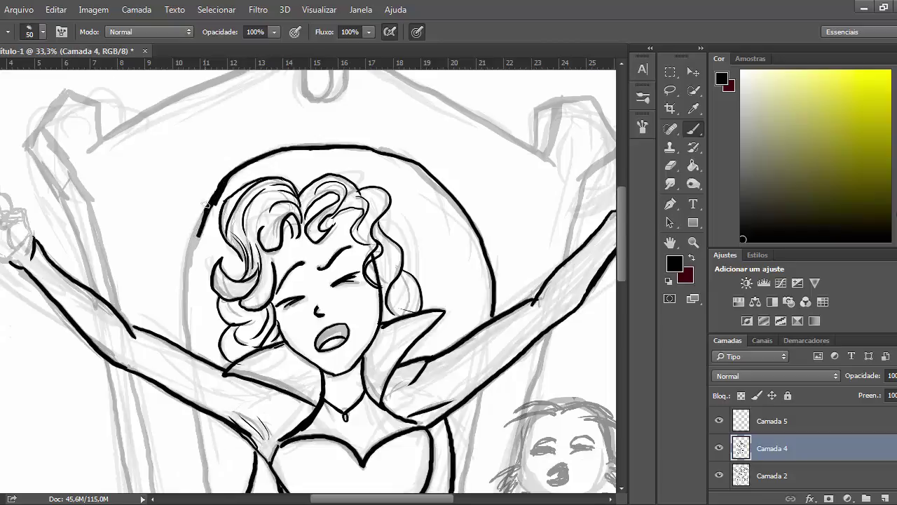
drag(208, 204, 185, 336)
Ink the backrest panel's left edge and both edges of the left throne post below the raised arm.
scroll(186, 357, down, 2)
scroll(142, 283, down, 2)
scroll(142, 283, left, 10)
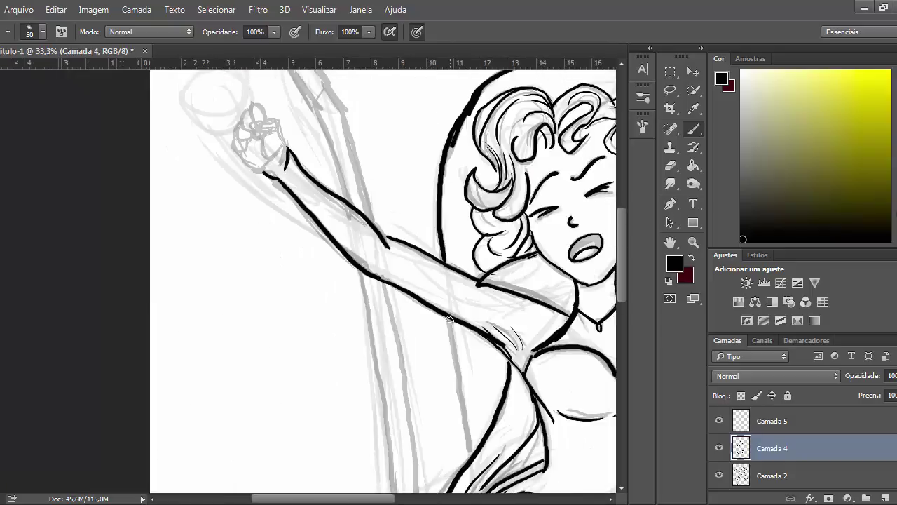
drag(450, 319, 468, 454)
key(ctrl+z)
drag(385, 284, 393, 452)
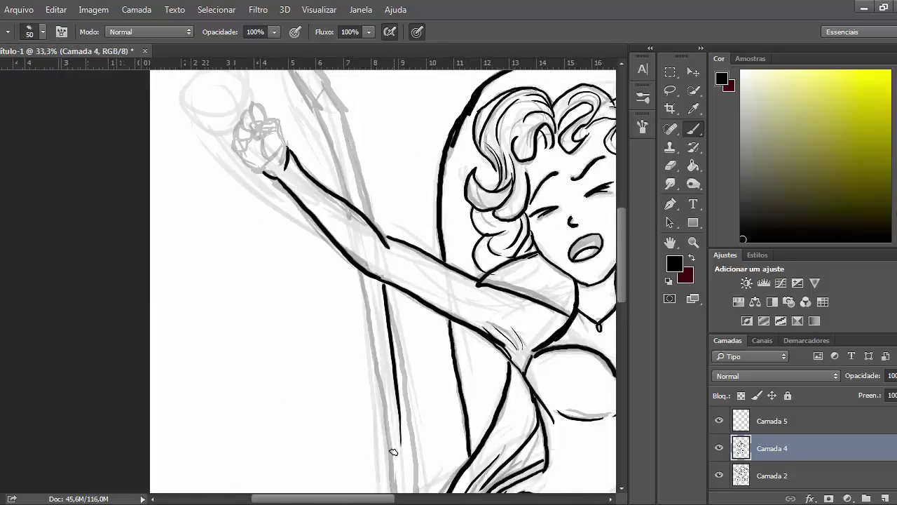
key(ctrl+z)
scroll(393, 452, down, 4)
drag(383, 195, 412, 381)
drag(359, 181, 381, 483)
Ink the left post's inner edge above the arm and the angular outer side of its finial.
scroll(380, 483, up, 8)
drag(296, 128, 339, 197)
drag(344, 200, 368, 306)
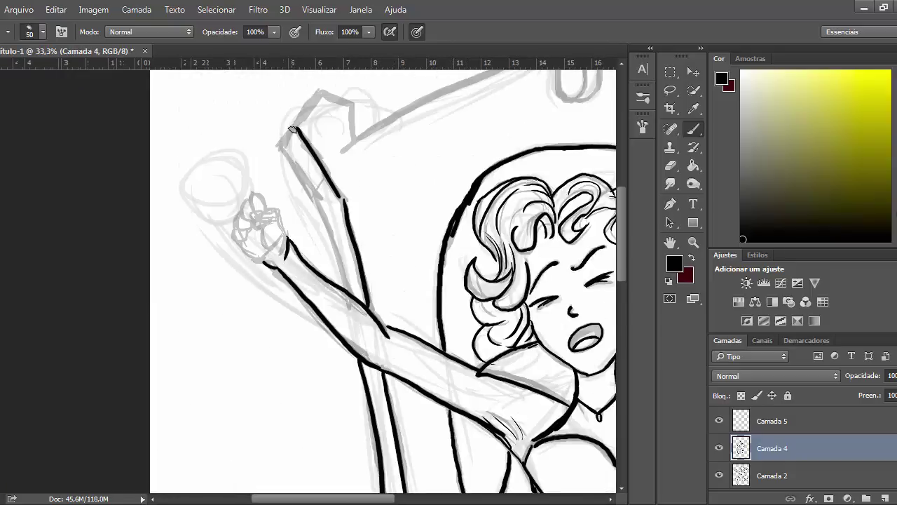
drag(320, 95, 281, 143)
drag(281, 144, 314, 198)
Ink the left post's outer edge down to the arm and close the top of its finial.
scroll(344, 164, up, 2)
key(ctrl+z)
drag(318, 260, 349, 358)
key(ctrl+z)
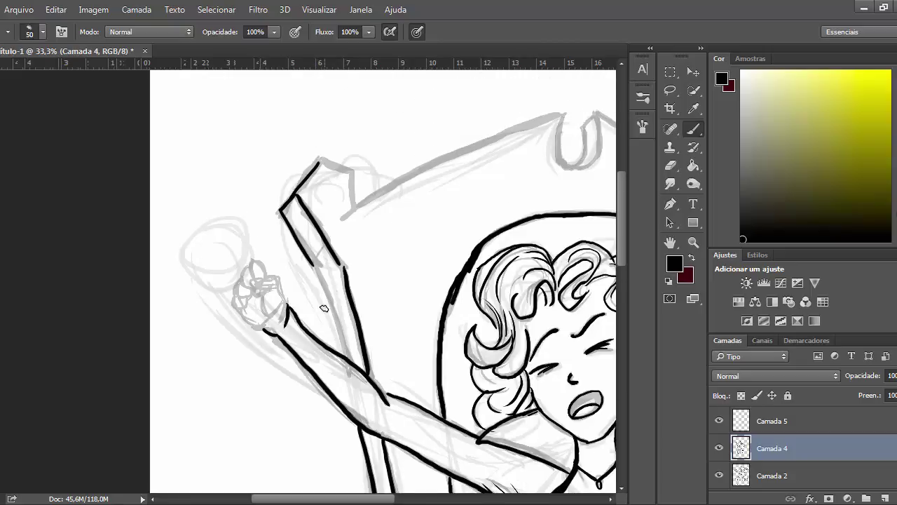
drag(323, 281, 348, 357)
scroll(347, 357, up, 2)
drag(319, 228, 354, 275)
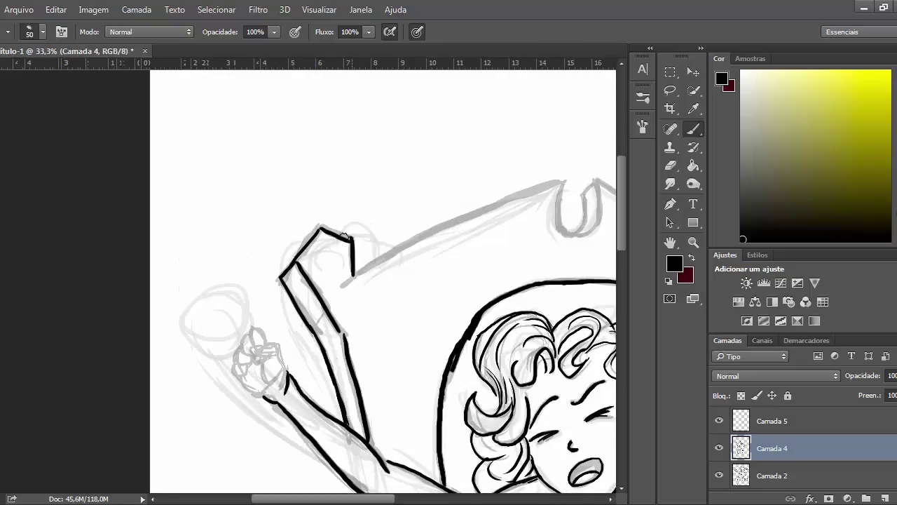
Ink the left slope of the throne's top rail and begin the U-shaped notch at its peak.
mouse_move(565, 181)
mouse_down()
mouse_move(423, 232)
mouse_move(535, 186)
mouse_move(342, 286)
mouse_up()
key(ctrl+z)
mouse_move(565, 181)
mouse_down()
mouse_move(593, 181)
mouse_move(595, 170)
mouse_move(571, 232)
mouse_move(563, 228)
mouse_up()
key(e)
key(b)
Ink the right slope of the throne's top rail from the central notch to the right post, redoing failed strokes.
drag(322, 499, 371, 498)
drag(386, 180, 608, 335)
key(ctrl+z)
drag(371, 498, 393, 499)
drag(286, 180, 497, 307)
key(ctrl+z)
key(ctrl+z)
Ink the right post's angular finial and the post's edge down to the raised arm with a size 45 brush.
drag(502, 241, 478, 292)
key(ctrl+z)
key(bracketleft)
mouse_move(535, 232)
mouse_down()
mouse_move(478, 241)
mouse_move(480, 286)
mouse_up()
drag(503, 239, 488, 293)
mouse_move(535, 232)
mouse_down()
mouse_move(563, 284)
mouse_move(521, 313)
mouse_up()
drag(526, 311, 509, 391)
Ink the right throne post and the backrest panel's right edge from below the arm down to the armrest.
key(ctrl+minus)
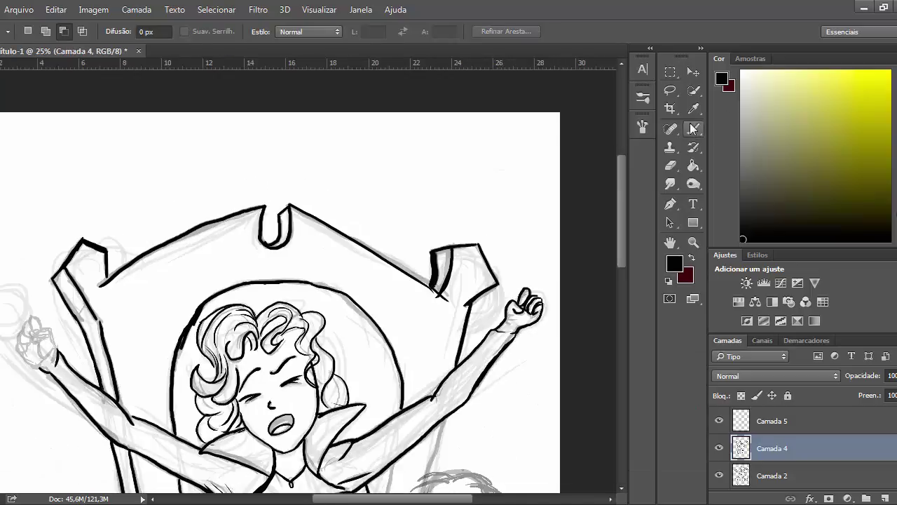
scroll(281, 280, down, 5)
drag(419, 284, 401, 423)
scroll(399, 290, down, 1)
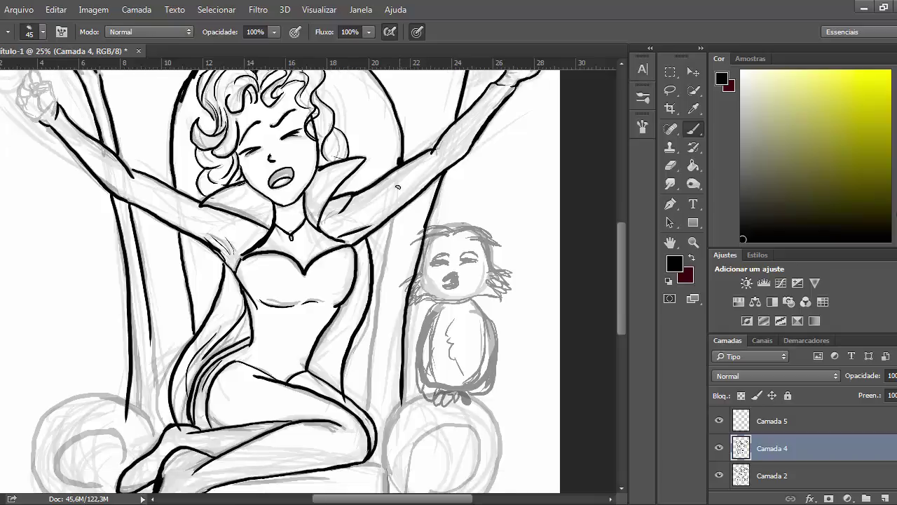
drag(390, 214, 370, 402)
Ink the outer curve and inner scroll of the right armrest.
scroll(397, 262, down, 3)
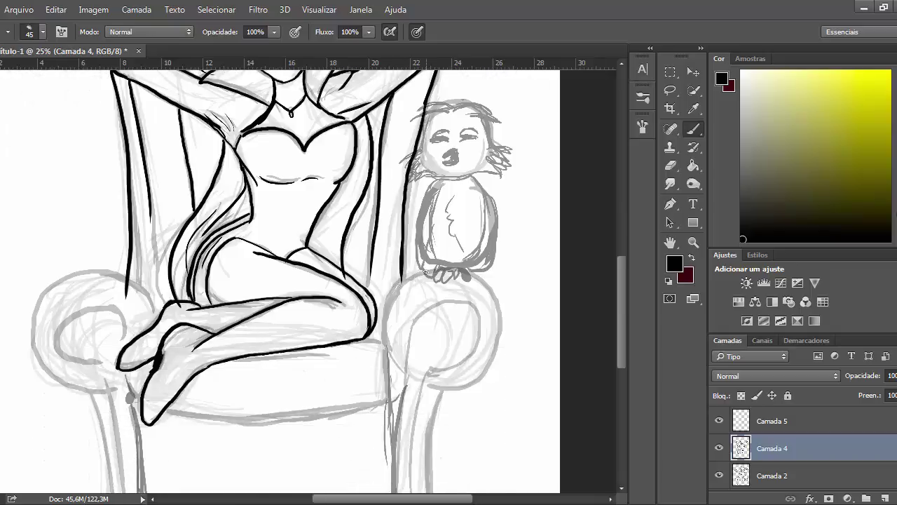
drag(426, 272, 387, 349)
mouse_move(468, 271)
mouse_down()
mouse_move(497, 342)
mouse_move(430, 388)
mouse_up()
drag(419, 320, 426, 369)
Ink the three vertical lines of the right armrest's leg to the canvas bottom with a size 50 brush.
scroll(458, 373, down, 1)
scroll(458, 373, down, 2)
key(])
drag(441, 270, 438, 427)
drag(422, 259, 423, 426)
drag(405, 262, 392, 426)
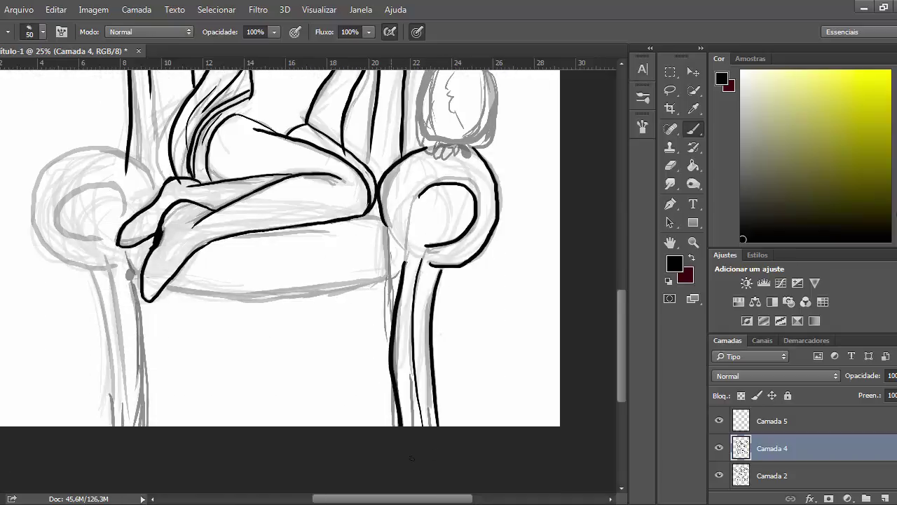
key(ctrl+z)
drag(404, 264, 399, 422)
Ink the three vertical lines of the left armrest's leg down to the canvas bottom.
drag(130, 282, 136, 428)
key(ctrl+z)
drag(431, 498, 354, 498)
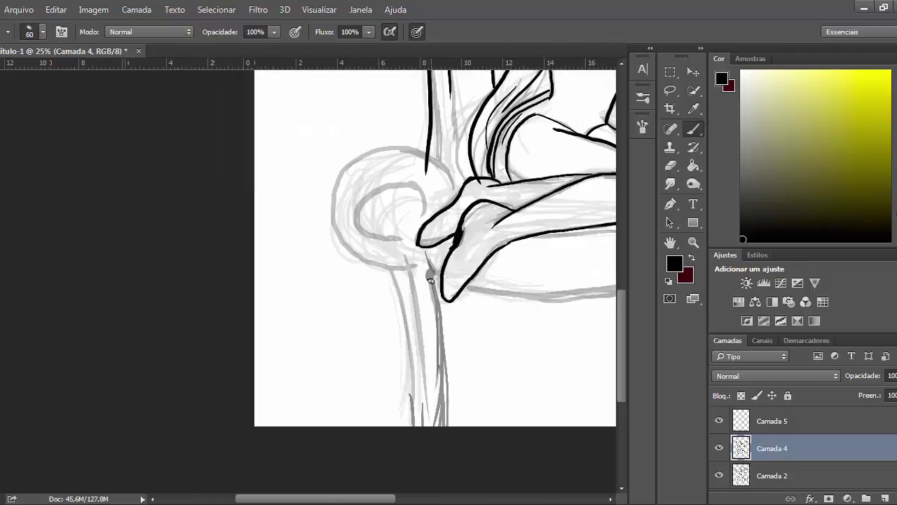
drag(433, 283, 445, 425)
drag(413, 272, 423, 425)
drag(393, 272, 414, 426)
Ink the inner scroll and outer curve of the left armrest with a size 60 brush.
drag(422, 208, 401, 239)
key(])
mouse_move(453, 188)
mouse_down()
mouse_move(334, 222)
mouse_move(419, 268)
mouse_up()
key(ctrl+z)
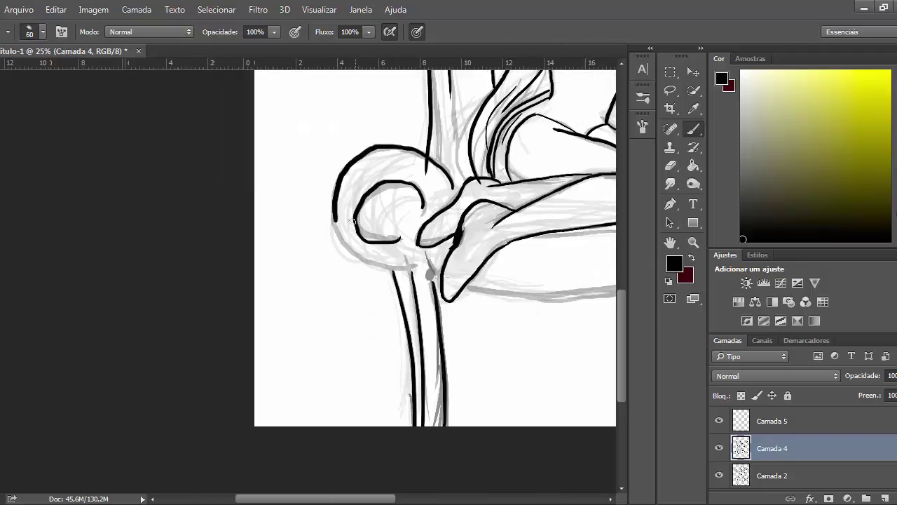
drag(334, 217, 430, 266)
drag(428, 254, 440, 276)
Ink the lower and upper edges of the throne's seat cushion, using a size 50 brush for the upper edge.
drag(340, 499, 359, 499)
drag(607, 278, 549, 287)
drag(376, 495, 386, 495)
drag(568, 218, 419, 234)
key(ctrl+z)
key([)
drag(511, 232, 417, 237)
drag(574, 225, 602, 272)
key(ctrl+minus)
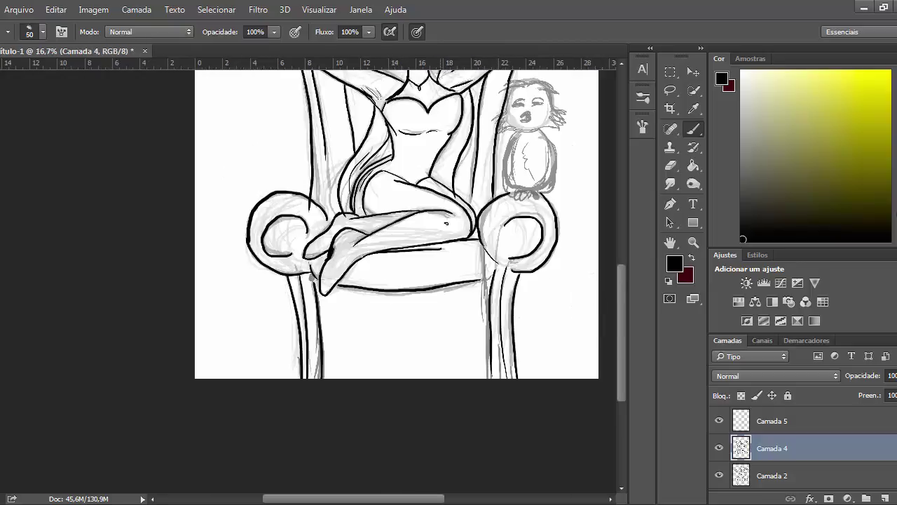
Ink the thumb, curled fingers and palm of the woman's raised fist on the canvas's left side with a size 25 brush.
scroll(300, 245, up, 5)
key(ctrl+plus)
key(ctrl+plus)
scroll(304, 231, left, 3)
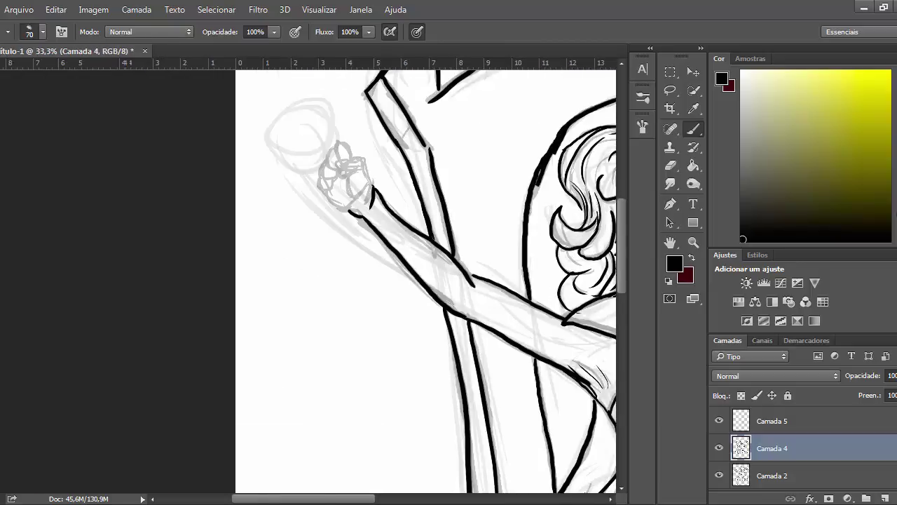
key(ctrl+plus)
key(ctrl+plus)
scroll(437, 167, up, 3)
key([)
key([)
key([)
key([)
key([)
key([)
key([)
mouse_move(445, 215)
mouse_down()
mouse_move(408, 261)
mouse_move(433, 167)
mouse_up()
mouse_move(377, 167)
mouse_down()
mouse_move(404, 186)
mouse_move(420, 179)
mouse_up()
mouse_move(379, 169)
mouse_down()
mouse_move(436, 173)
mouse_move(410, 241)
mouse_up()
drag(402, 161, 381, 176)
drag(369, 139, 383, 193)
mouse_move(357, 162)
mouse_down()
mouse_move(375, 204)
mouse_move(339, 213)
mouse_up()
mouse_move(350, 199)
mouse_down()
mouse_move(360, 217)
mouse_move(339, 211)
mouse_move(397, 264)
mouse_up()
scroll(330, 483, down, 1)
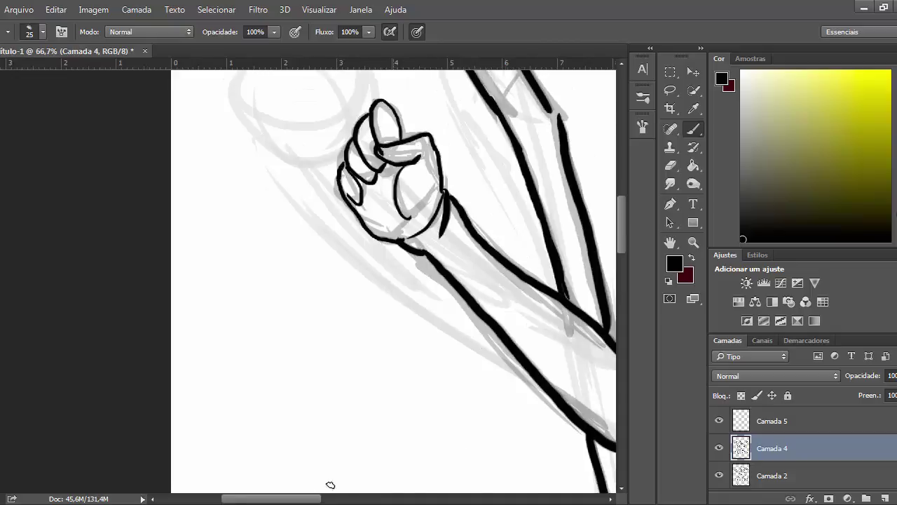
Ink the bird's body, wings, jagged chest line and feet on the right armrest with a size 40 brush.
key(ctrl+minus)
key(ctrl+minus)
key(ctrl+minus)
key(ctrl+minus)
key(ctrl+minus)
key(ctrl+plus)
key(ctrl+plus)
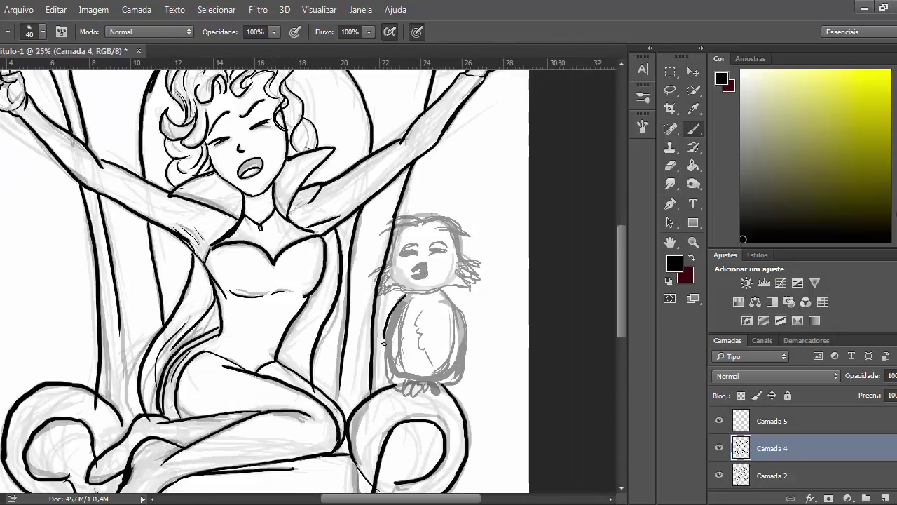
drag(384, 343, 398, 377)
drag(442, 290, 435, 385)
key(ctrl+z)
key(])
key(])
key(ctrl+z)
mouse_move(441, 289)
mouse_down()
mouse_move(435, 385)
mouse_move(441, 363)
mouse_up()
key([)
key([)
drag(412, 300, 402, 378)
key(ctrl+z)
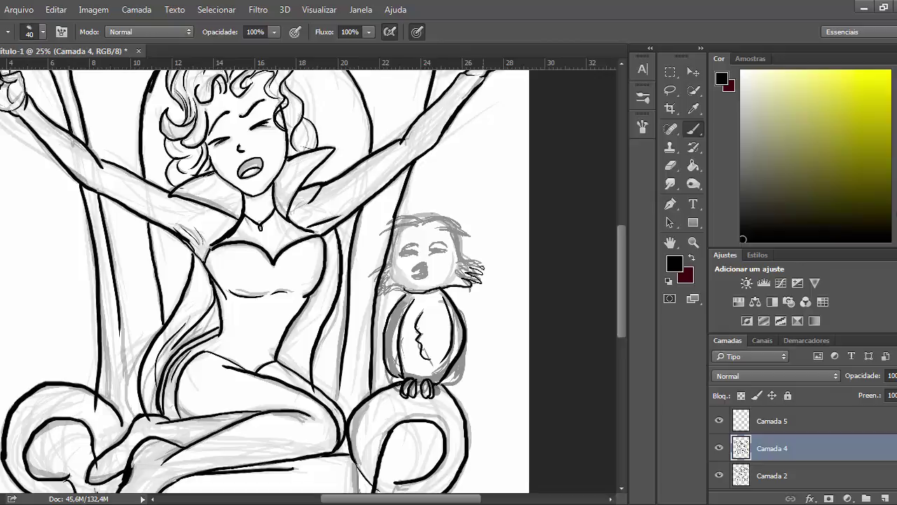
Ink the bird's head outline and feather tufts, plus its closed eyes and open beak using finer brush sizes.
mouse_move(383, 290)
mouse_down()
mouse_move(404, 227)
mouse_move(468, 233)
mouse_up()
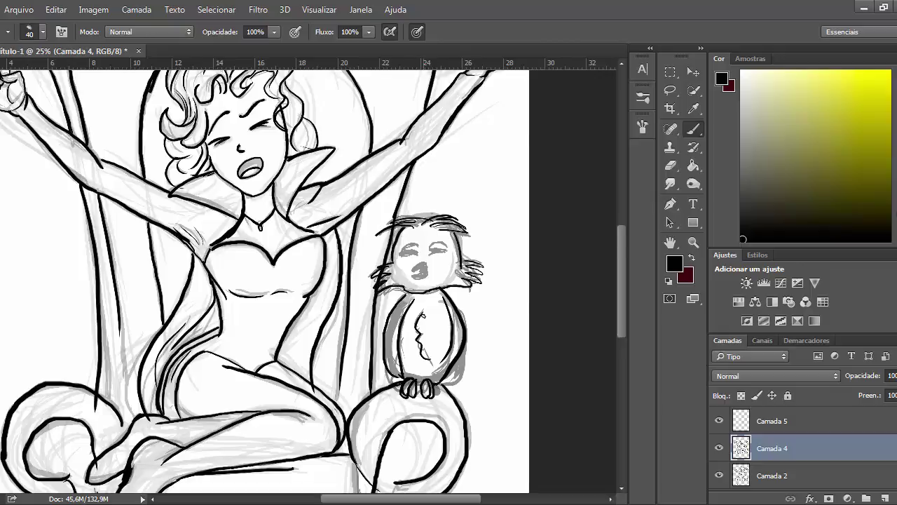
key(ctrl+plus)
key(ctrl+plus)
scroll(423, 317, up, 1)
key([)
drag(559, 246, 592, 245)
drag(559, 250, 589, 249)
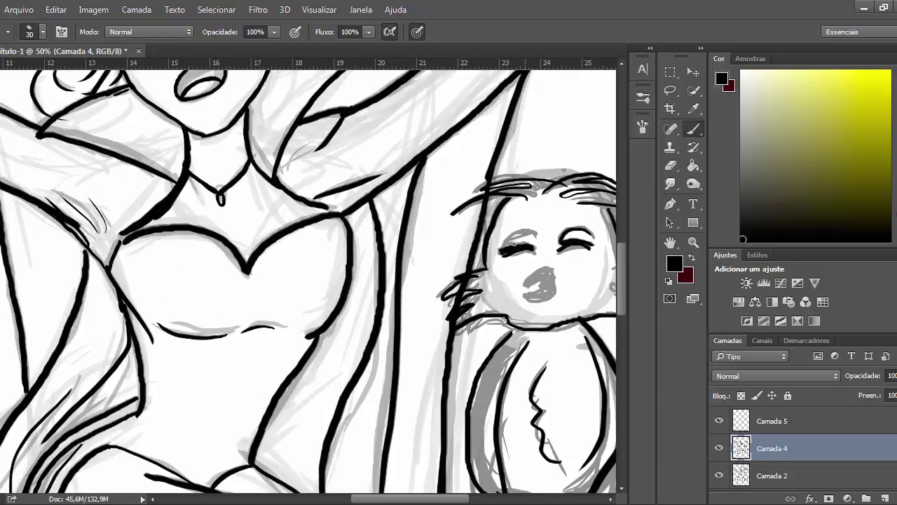
key(])
mouse_move(524, 288)
mouse_down()
mouse_move(553, 272)
mouse_move(516, 318)
mouse_up()
drag(604, 259, 584, 305)
key(])
key(ctrl+minus)
key(ctrl+minus)
key(ctrl+minus)
key(ctrl+minus)
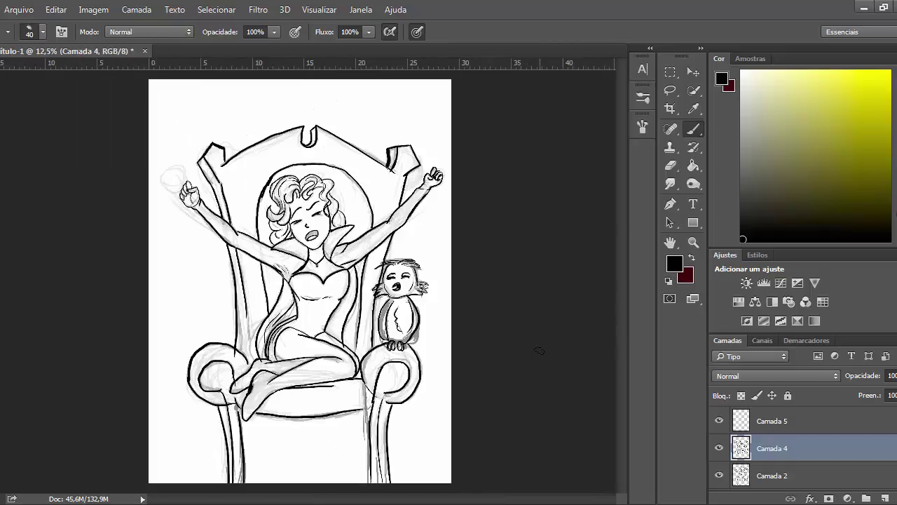
Merge the line art layers Camada 4 and Camada 5 into one layer.
scroll(889, 422, down, 2)
scroll(889, 444, up, 2)
ctrl+click(887, 423)
right_click(887, 423)
click(884, 431)
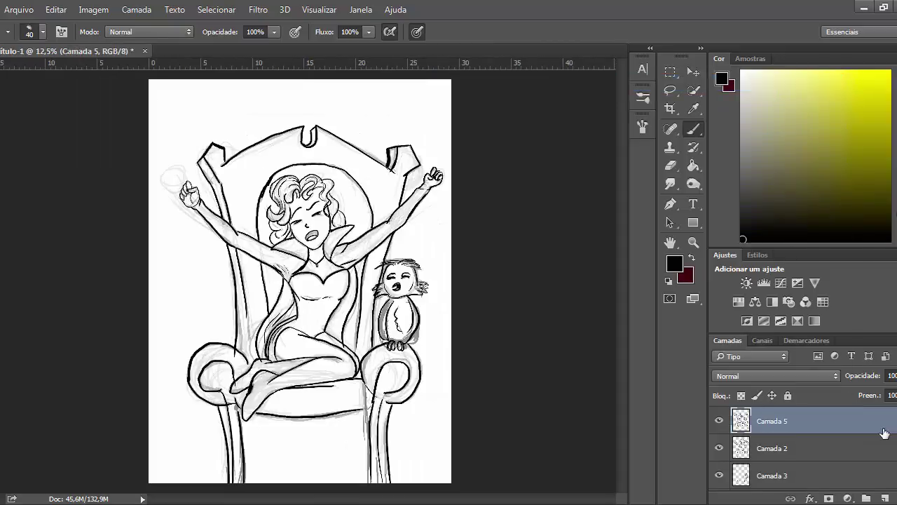
Check what the Camada 2 and Camada 3 sketch layers contain and merge the two into one layer.
click(719, 449)
click(719, 448)
click(721, 472)
click(722, 473)
click(878, 476)
ctrl+click(843, 457)
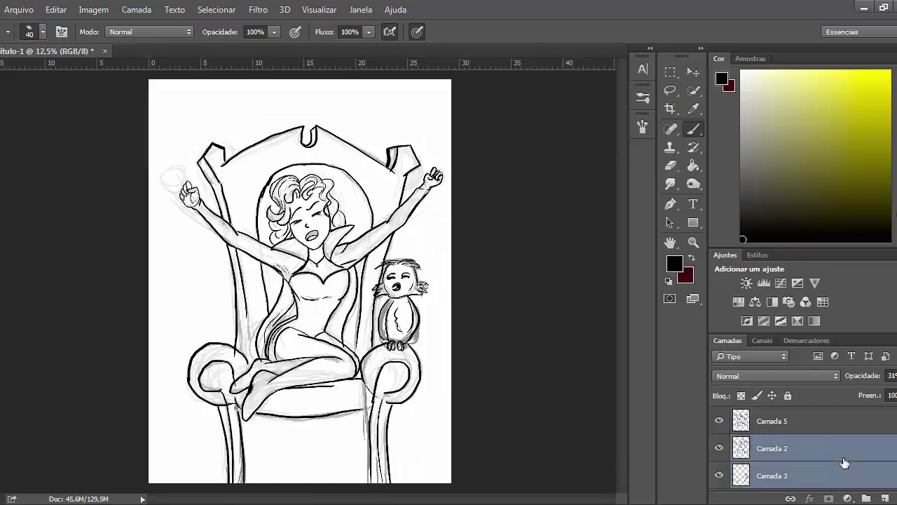
right_click(843, 460)
click(836, 434)
Try to merge the Camada 5, Camada 2 and Camada 1 layers into a single layer.
scroll(806, 442, down, 2)
click(718, 450)
click(717, 451)
scroll(885, 453, up, 2)
ctrl+click(834, 423)
ctrl+click(819, 481)
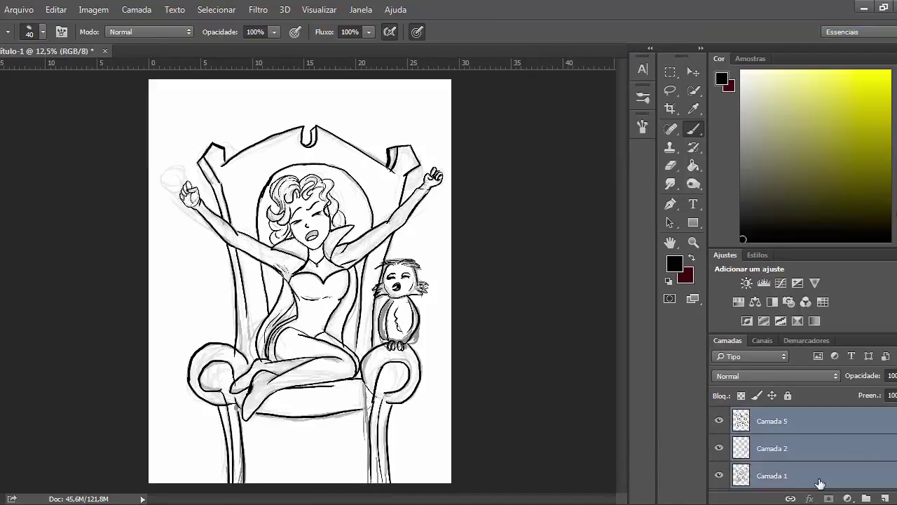
right_click(819, 481)
click(720, 28)
key(e)
key(ctrl+plus)
key(ctrl+plus)
scroll(504, 258, down, 2)
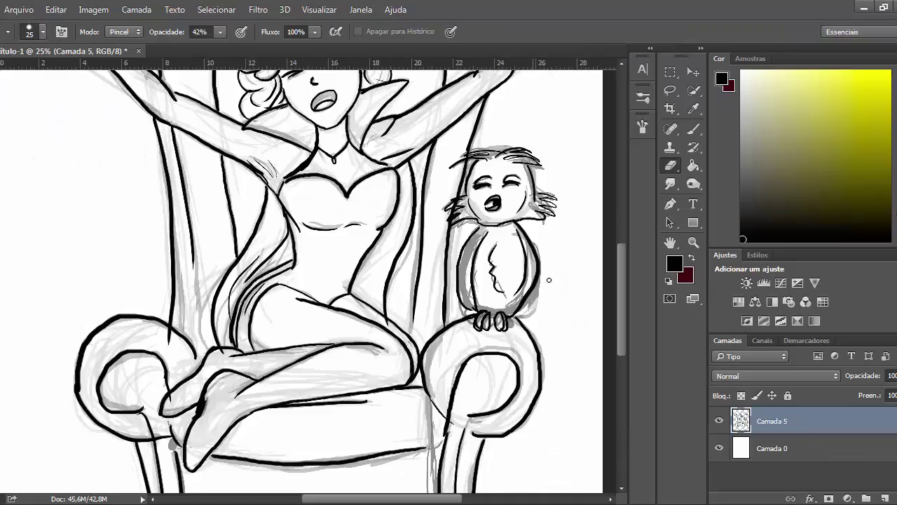
key(ctrl+z)
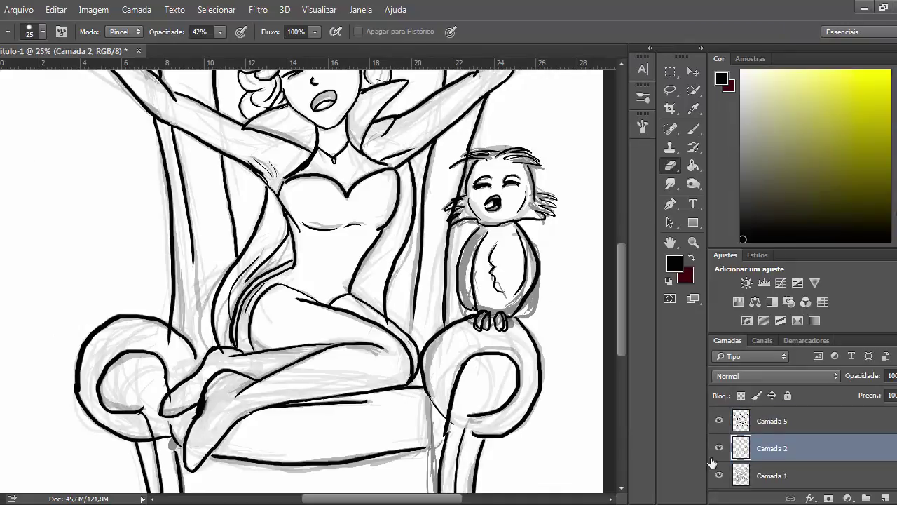
On layer Camada 2, erase the grey sketch shading along the bird's wings and set the eraser opacity to 100%.
shift+click(769, 476)
click(769, 476)
click(771, 448)
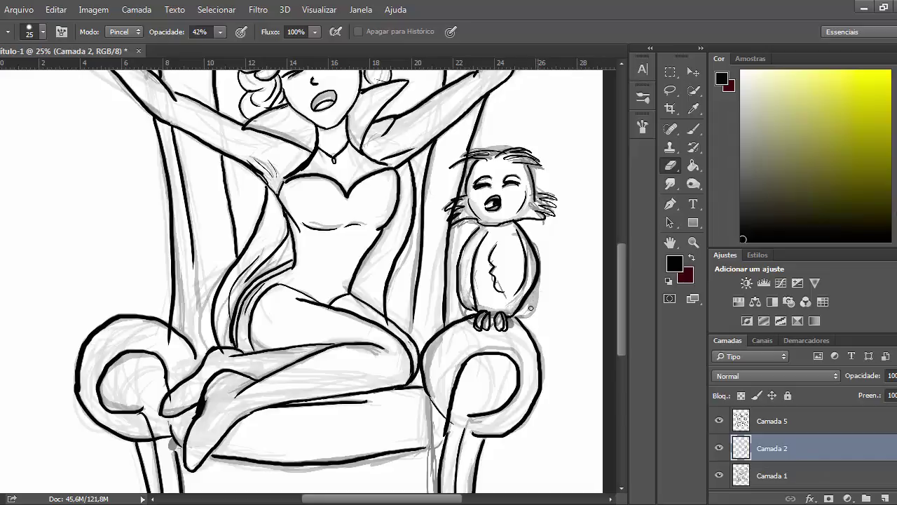
drag(531, 308, 537, 286)
click(220, 32)
drag(223, 52, 266, 52)
drag(538, 297, 528, 306)
Erase the remaining grey sketch lines around the bird's head, body and feet with a size 90 eraser.
key(bracketright)
key(bracketright)
key(bracketright)
key(bracketright)
key(bracketright)
key(bracketright)
key(bracketright)
key(bracketright)
key(bracketright)
mouse_move(548, 203)
mouse_down()
mouse_move(539, 179)
mouse_move(465, 225)
mouse_up()
drag(533, 160, 505, 180)
drag(506, 306, 513, 274)
mouse_move(518, 313)
mouse_down()
mouse_move(537, 293)
mouse_move(526, 235)
mouse_up()
drag(459, 270, 469, 311)
drag(480, 263, 491, 323)
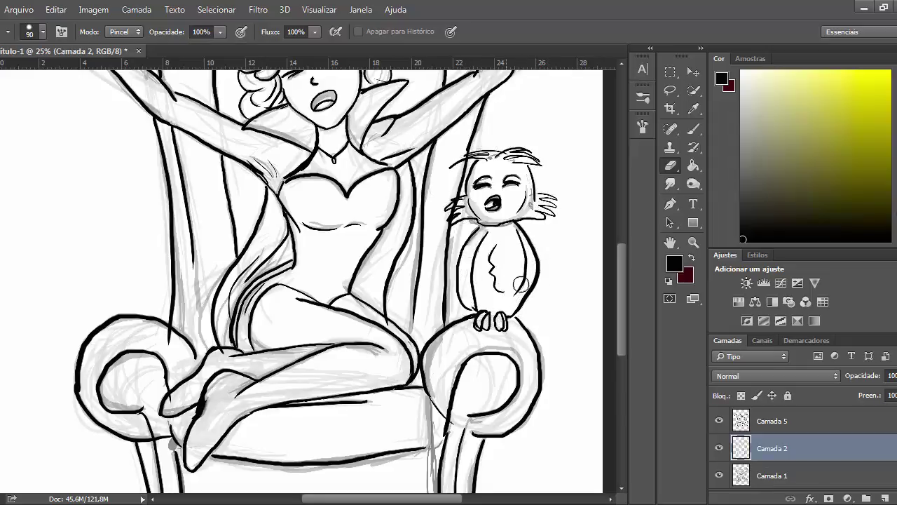
drag(482, 236, 504, 226)
On layer Camada 1, erase the stray sketch circle beside the left raised fist with a 64% opacity, size 125 eraser.
key(ctrl+minus)
key(alt+bracketleft)
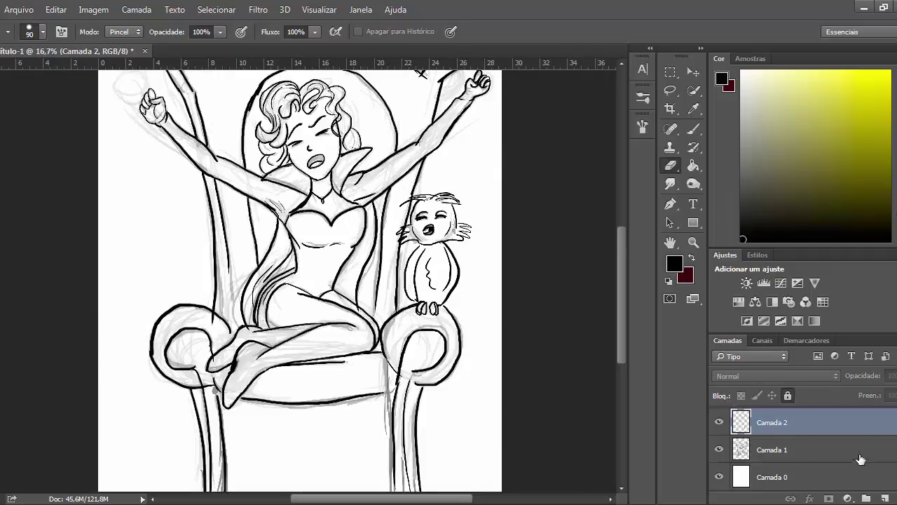
key(6)
key(4)
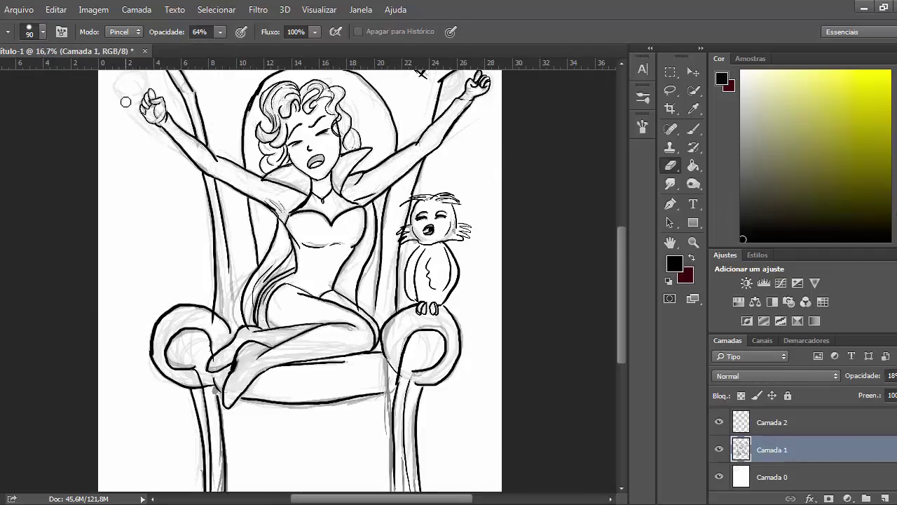
scroll(128, 101, up, 2)
key(bracketright)
key(bracketright)
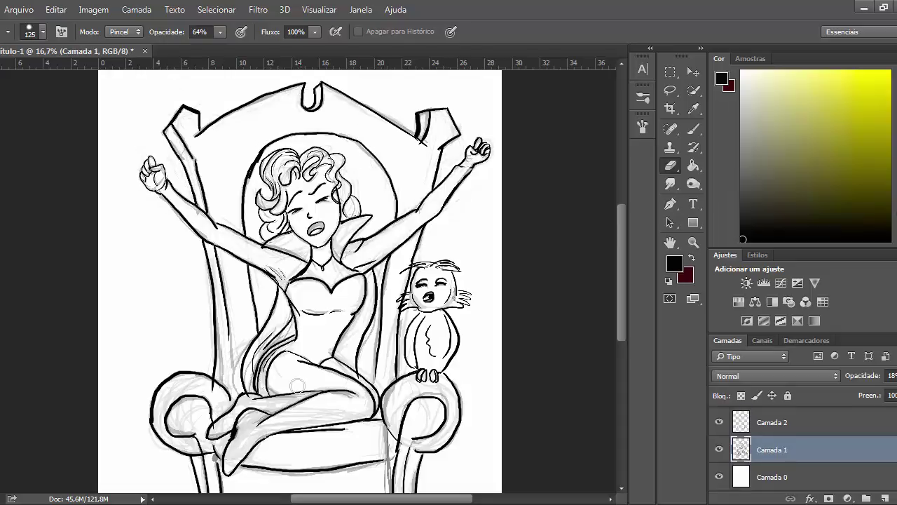
scroll(297, 386, down, 3)
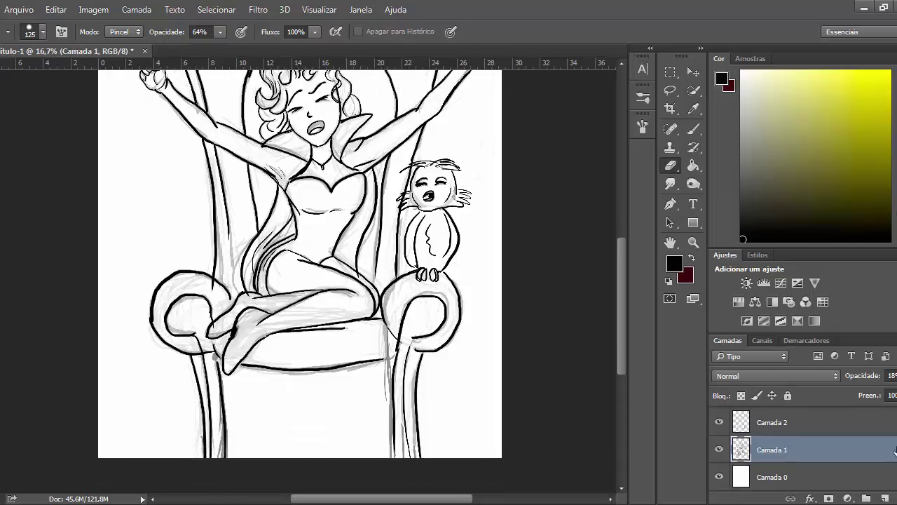
Add a new layer directly above Camada 0 and name it pintura.
click(795, 479)
click(885, 498)
double_click(783, 476)
text(pintura)
key(Return)
Choose a muted teal and fill the Camada 0 background layer with it using the Paint Bucket.
click(896, 160)
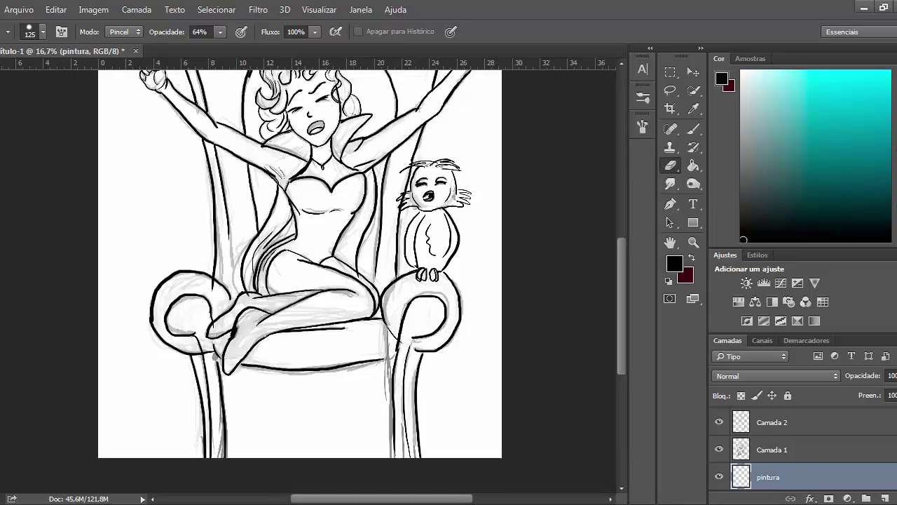
drag(786, 144, 785, 155)
click(693, 166)
click(498, 284)
key(ctrl+z)
scroll(786, 456, down, 1)
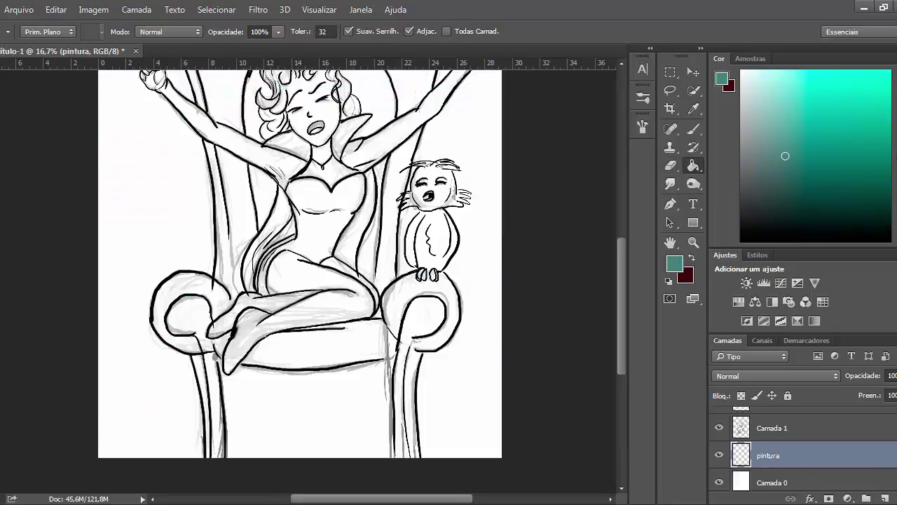
click(778, 480)
click(491, 326)
Paint the woman's raised right-side hand light pink on the pintura layer with a size 40 brush.
click(778, 450)
scroll(351, 267, up, 3)
drag(896, 161, 896, 239)
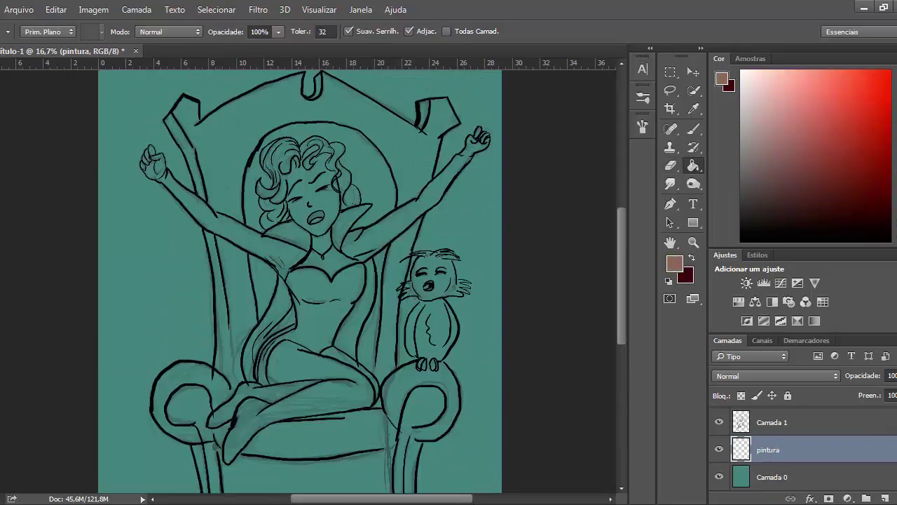
click(777, 86)
click(693, 129)
click(643, 126)
click(602, 117)
key(ctrl+plus)
scroll(449, 126, up, 2)
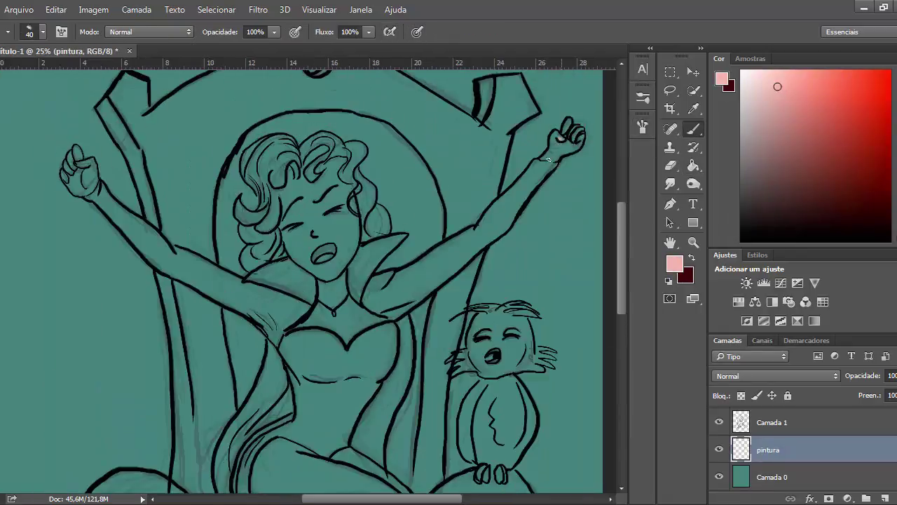
drag(561, 140, 544, 163)
key(ctrl+minus)
Sample the hand's light pink and paint the woman's face with it on the pintura layer, changing to another brush tip.
alt+click(472, 192)
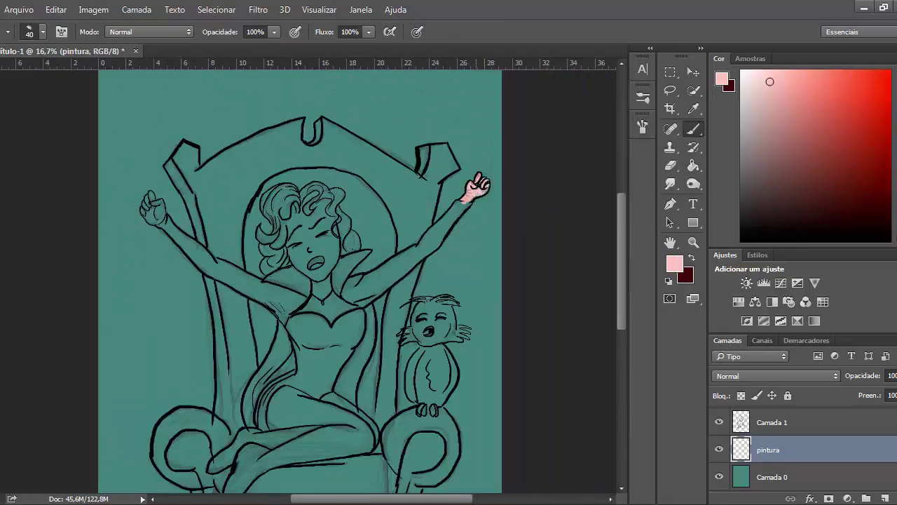
drag(321, 220, 328, 259)
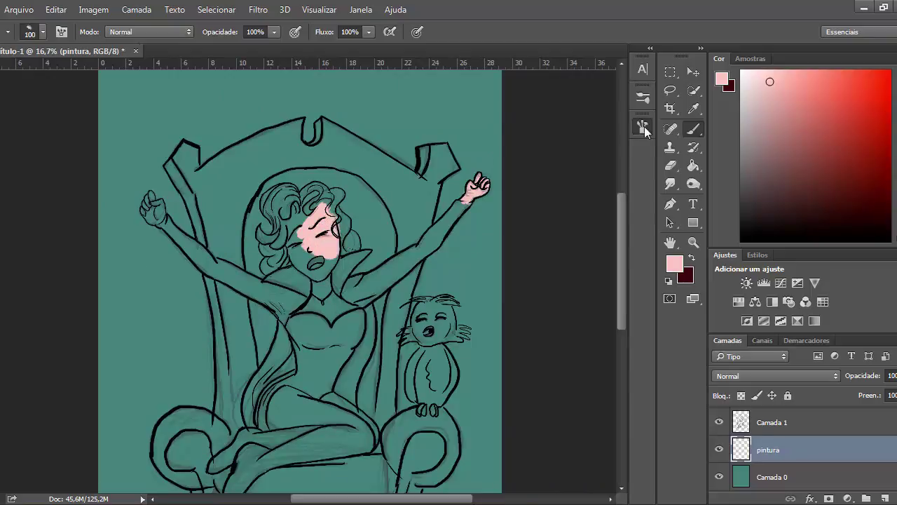
click(644, 126)
click(456, 158)
click(602, 118)
mouse_move(288, 208)
mouse_down()
mouse_move(294, 253)
mouse_move(334, 260)
mouse_up()
key(bracketright)
key(bracketright)
key(bracketright)
drag(328, 210, 285, 239)
Paint the woman's neck, chest and legs light pink on the pintura layer and erase the spill around the left raised fist.
mouse_move(320, 284)
mouse_down()
mouse_move(337, 301)
mouse_move(302, 306)
mouse_up()
scroll(247, 436, down, 3)
mouse_move(273, 386)
mouse_down()
mouse_move(351, 371)
mouse_move(365, 382)
mouse_move(348, 341)
mouse_move(266, 385)
mouse_move(234, 427)
mouse_move(235, 385)
mouse_move(333, 337)
mouse_move(283, 351)
mouse_up()
scroll(294, 344, up, 1)
key(e)
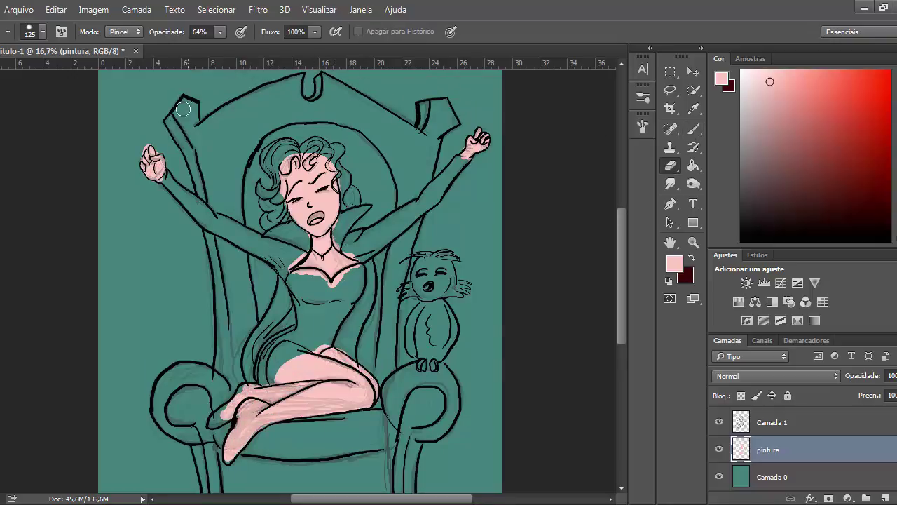
key(b)
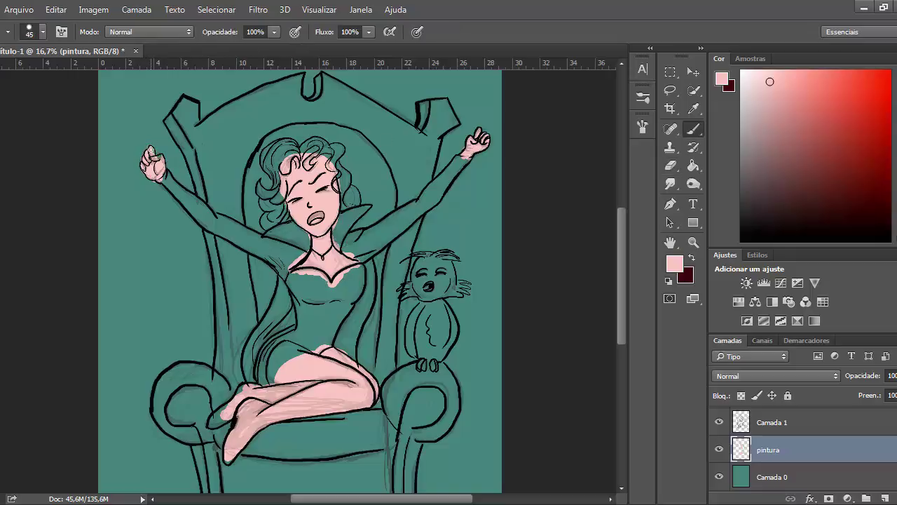
Add a new layer directly above pintura and paint the dress bodice and skirt dark grey on it.
click(747, 191)
click(885, 498)
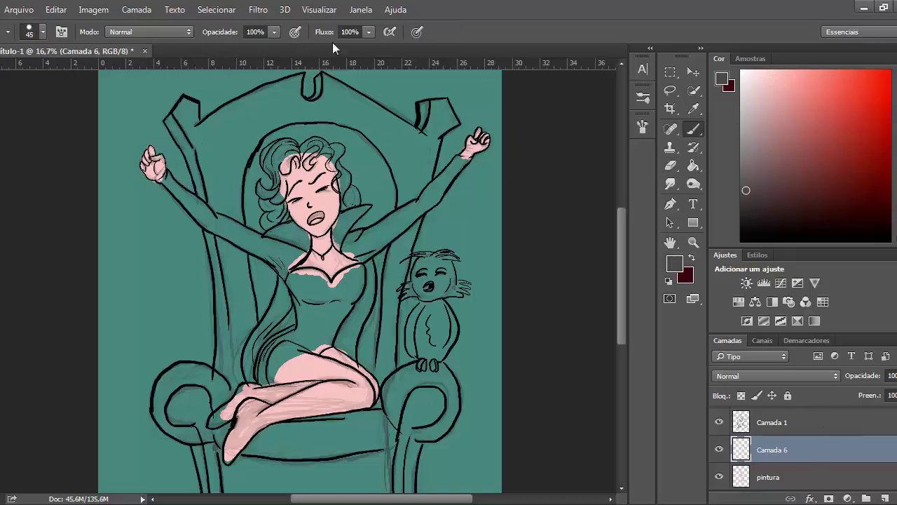
key(bracketright)
key(bracketright)
key(bracketright)
key(bracketright)
key(bracketright)
key(bracketright)
drag(340, 289, 321, 315)
key(bracketleft)
Paint both sleeves and the raised collar dark grey with brush sizes of 70 and 50.
mouse_move(354, 274)
mouse_down()
mouse_move(329, 335)
mouse_move(323, 327)
mouse_move(296, 346)
mouse_move(271, 375)
mouse_move(321, 307)
mouse_move(318, 281)
mouse_move(289, 274)
mouse_move(294, 259)
mouse_move(272, 245)
mouse_move(285, 278)
mouse_move(198, 206)
mouse_move(240, 241)
mouse_up()
key(bracketleft)
key(bracketleft)
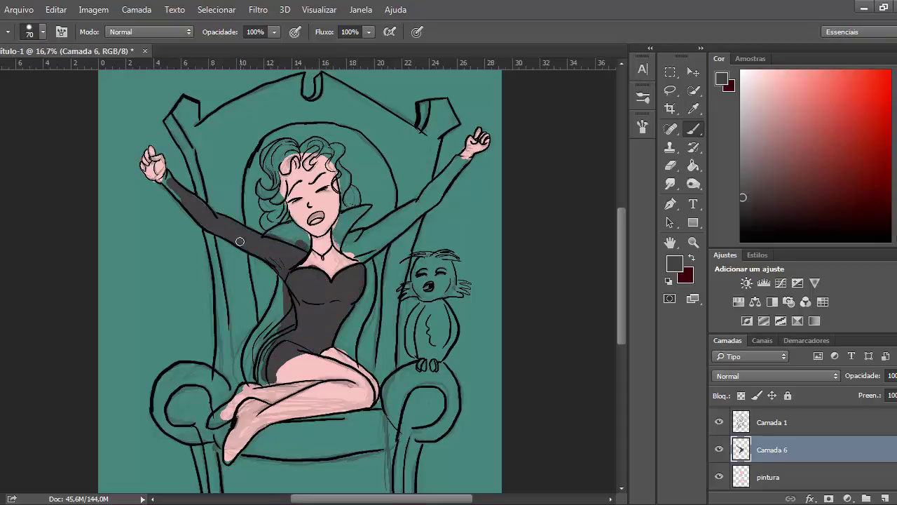
drag(371, 239, 466, 159)
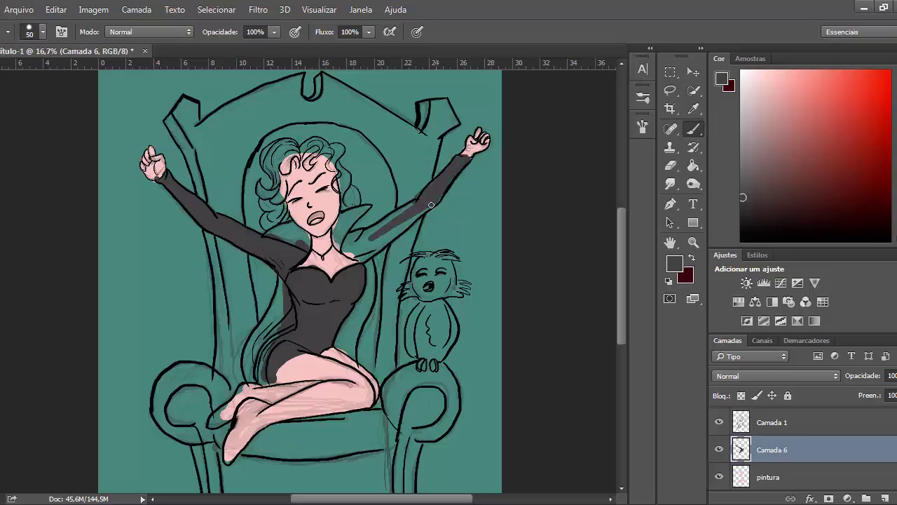
mouse_move(431, 204)
mouse_down()
mouse_move(371, 246)
mouse_move(439, 202)
mouse_move(348, 239)
mouse_move(362, 258)
mouse_move(358, 239)
mouse_move(337, 244)
mouse_move(337, 227)
mouse_move(367, 207)
mouse_move(342, 242)
mouse_move(303, 245)
mouse_move(355, 217)
mouse_move(399, 211)
mouse_move(295, 234)
mouse_up()
Paint the cape on both sides of the woman's body dark grey down to her legs.
mouse_move(280, 308)
mouse_down()
mouse_move(259, 358)
mouse_move(260, 332)
mouse_move(263, 369)
mouse_up()
key(bracketleft)
key(bracketleft)
key(bracketleft)
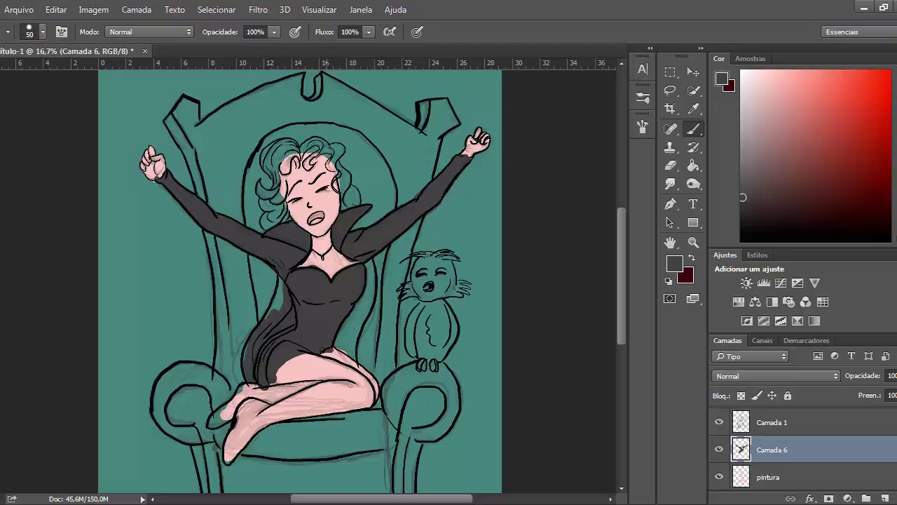
drag(281, 301, 246, 365)
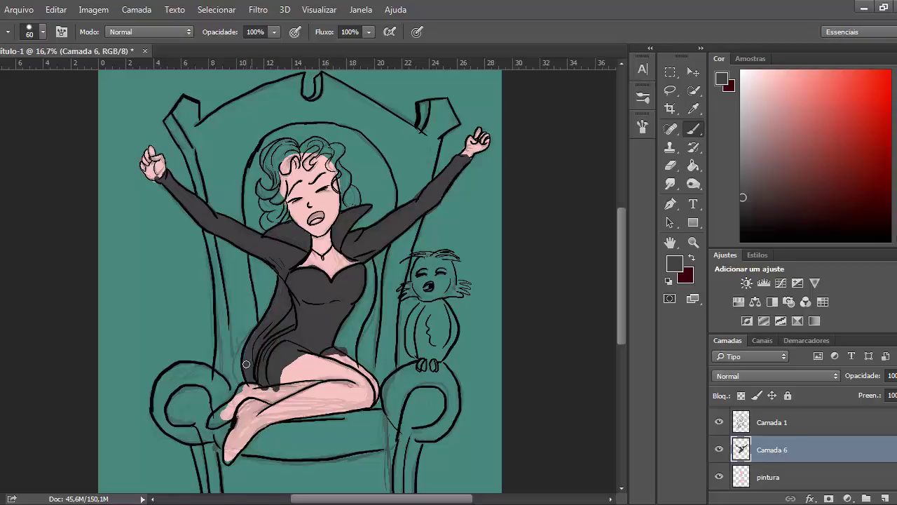
key(bracketright)
key(bracketright)
mouse_move(368, 264)
mouse_down()
mouse_move(373, 294)
mouse_move(346, 353)
mouse_move(359, 297)
mouse_up()
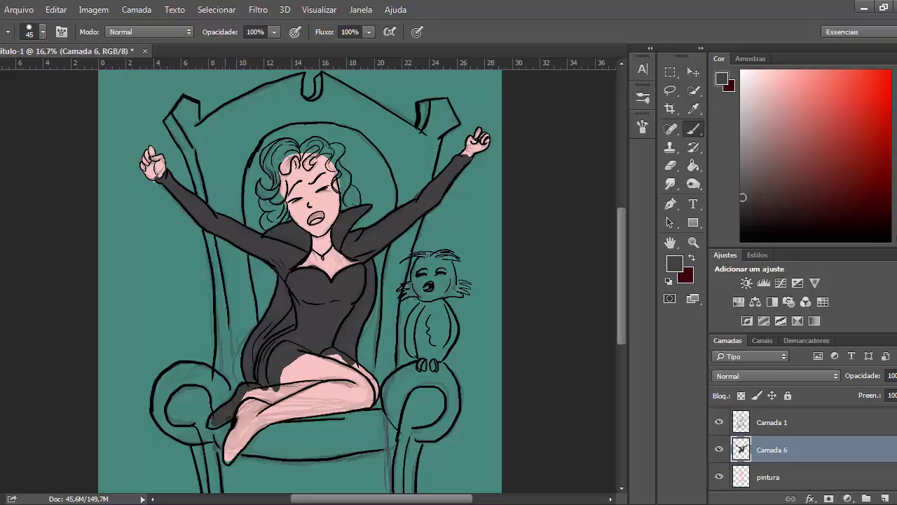
Paint the front shoe dark grey, then clean the grey spill from the legs with a 100% opacity eraser.
mouse_move(247, 403)
mouse_down()
mouse_move(236, 434)
mouse_move(258, 412)
mouse_up()
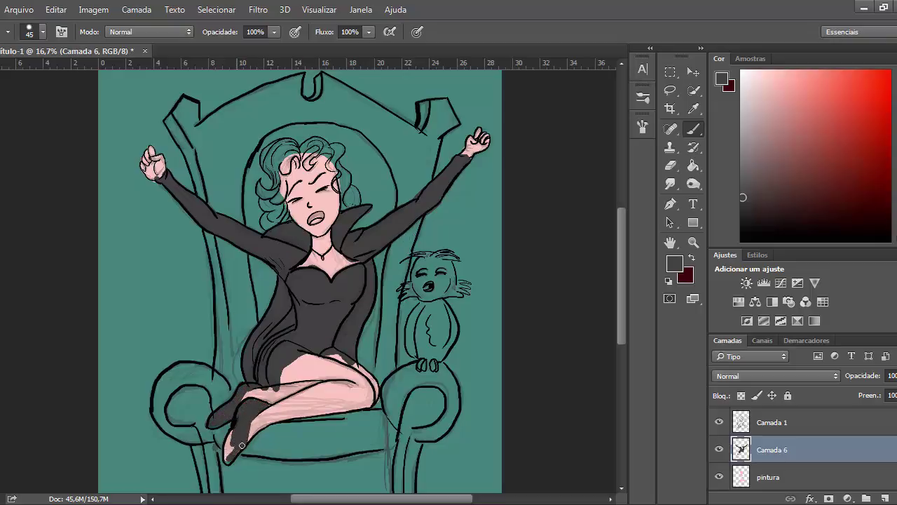
click(670, 166)
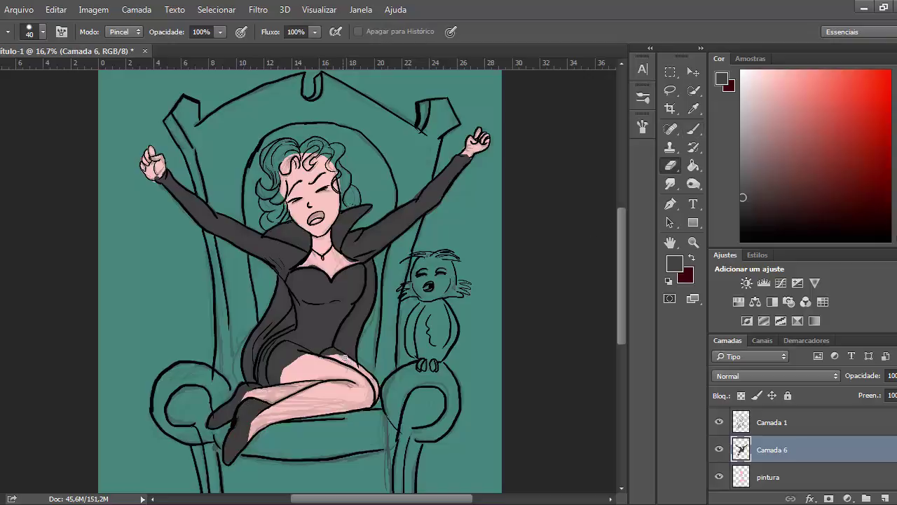
scroll(343, 262, up, 1)
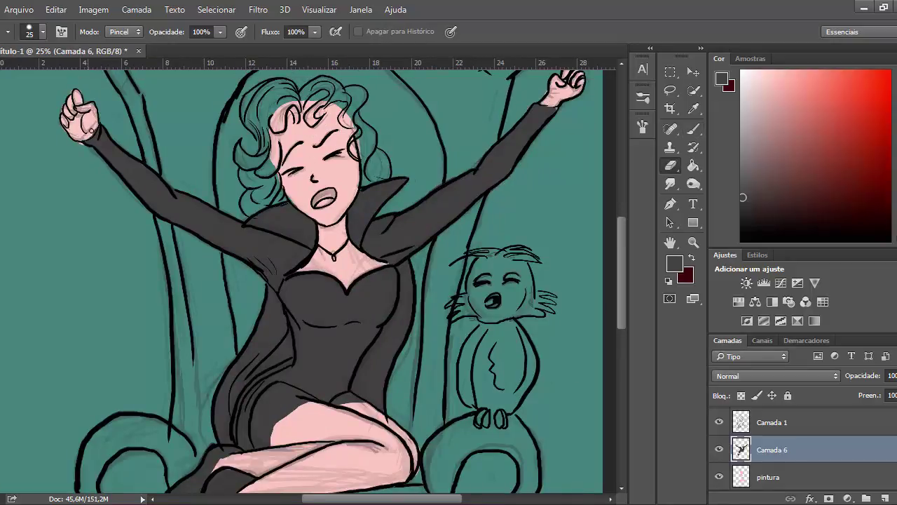
Rename the clothing layer Camada 6 as roupa6.
scroll(390, 292, down, 2)
double_click(779, 450)
text(roupa)
key(Return)
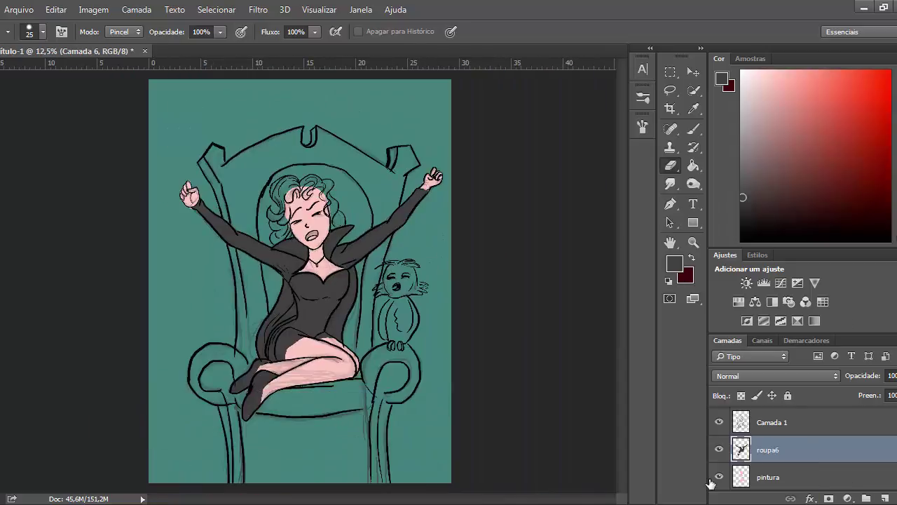
Add a new layer directly above roupa6 and name it cabelo.
click(885, 498)
double_click(772, 449)
text(cabelo)
key(Return)
Choose a dark reddish brown and paint the woman's curly hair with it on the cabelo layer.
drag(822, 187, 829, 204)
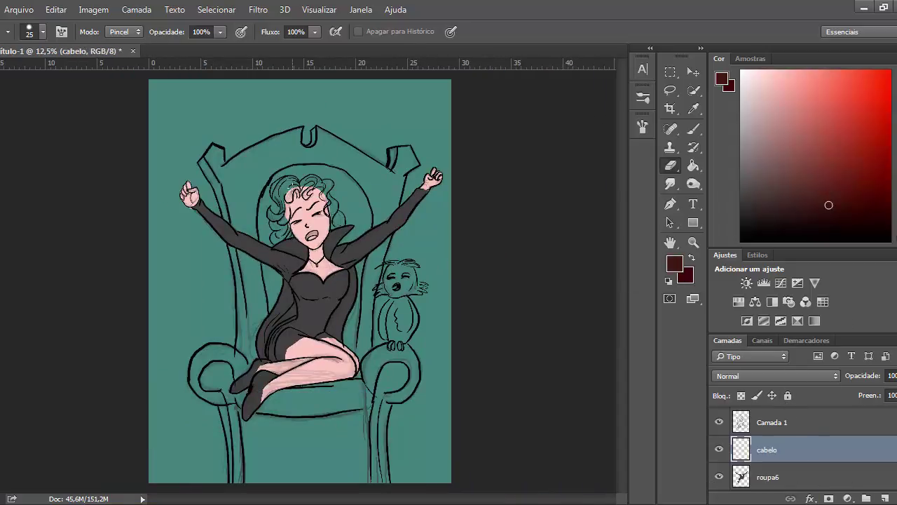
key(b)
scroll(283, 237, up, 2)
key(bracketright)
key(bracketright)
mouse_move(287, 179)
mouse_down()
mouse_move(270, 280)
mouse_move(245, 228)
mouse_move(256, 181)
mouse_move(312, 172)
mouse_move(354, 221)
mouse_move(379, 270)
mouse_move(351, 180)
mouse_move(313, 196)
mouse_up()
key(bracketright)
key(bracketright)
key(bracketright)
Erase the brown spill outside the hair's outline and over the gaps between curls with a 100% opacity eraser.
key(e)
scroll(291, 294, up, 1)
key(bracketright)
drag(413, 268, 386, 272)
drag(211, 258, 214, 244)
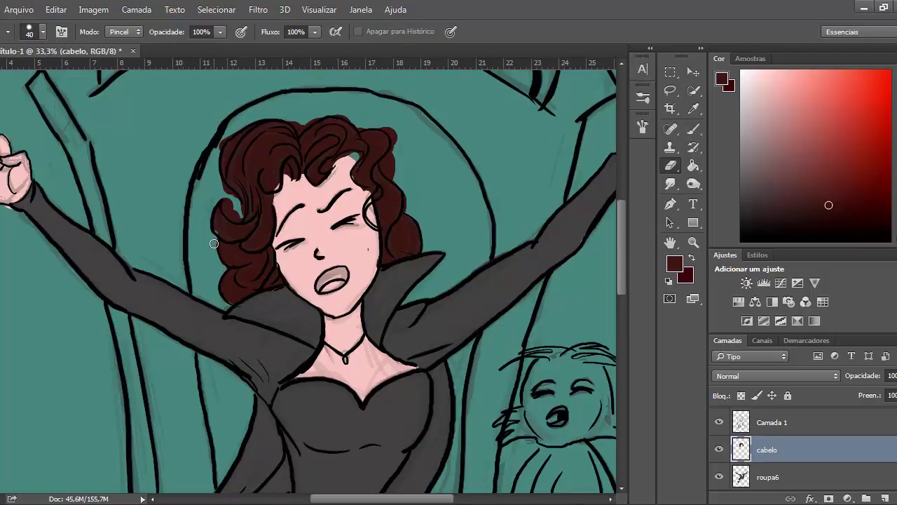
key(bracketleft)
drag(236, 214, 219, 181)
mouse_move(296, 117)
mouse_down()
mouse_move(366, 123)
mouse_move(392, 164)
mouse_move(344, 158)
mouse_move(251, 206)
mouse_up()
Touch up the hair's edges on the cabelo layer, alternating a 52% opacity brush with a small eraser.
key(b)
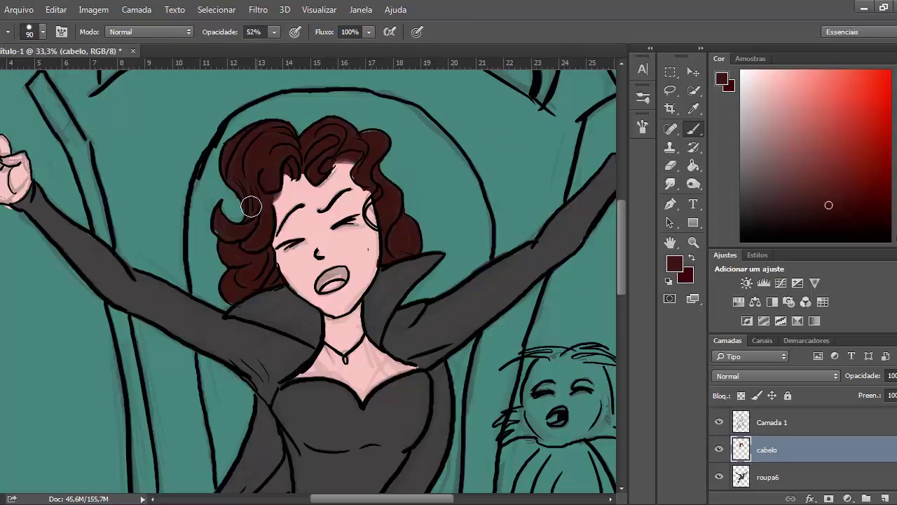
key(e)
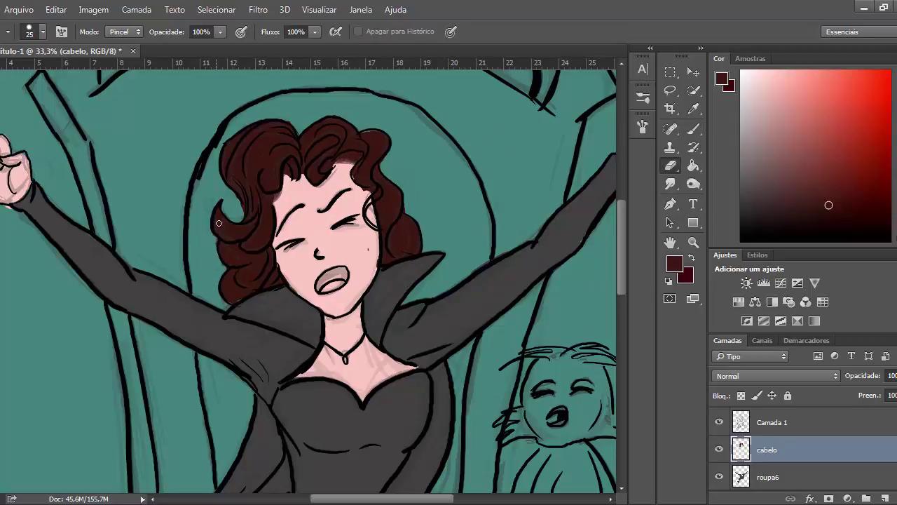
key(b)
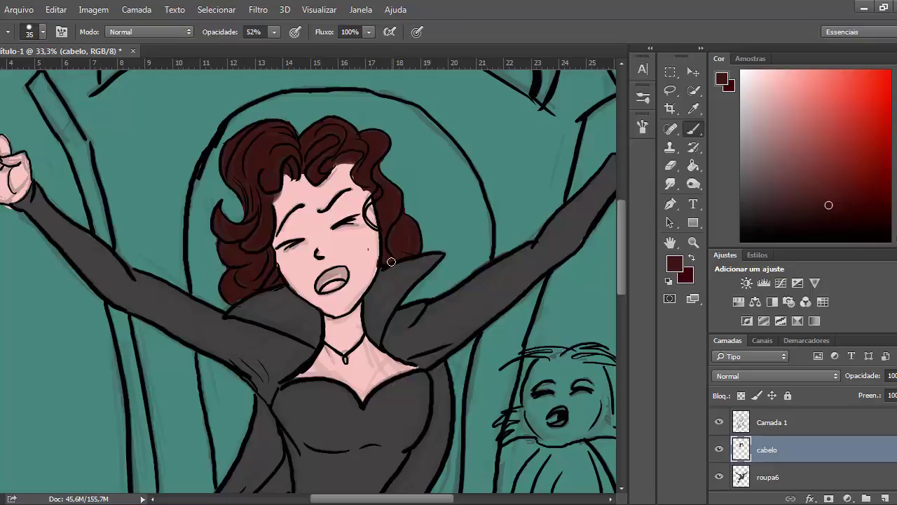
key(e)
Choose a dark red and paint the inside of the woman's open mouth on the pintura layer.
key(ctrl+minus)
key(ctrl+minus)
key(ctrl+minus)
click(853, 154)
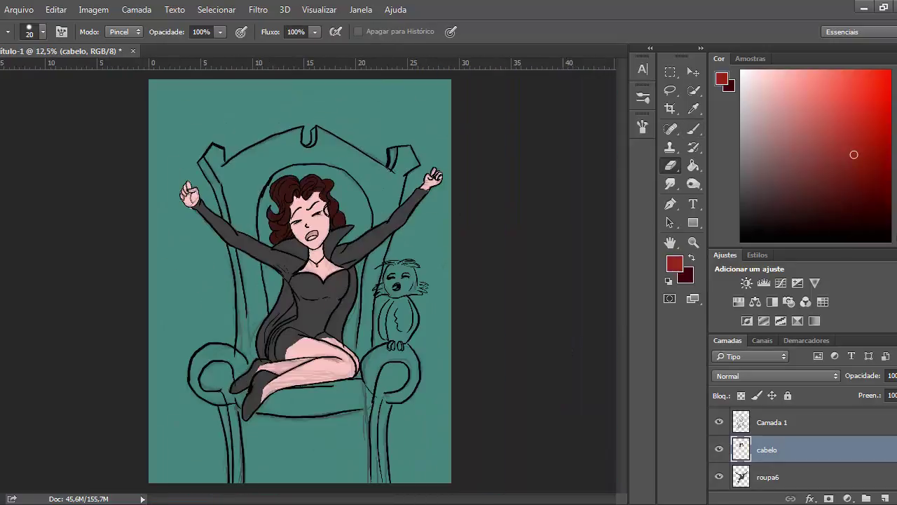
key(ctrl+plus)
click(867, 164)
scroll(867, 462, down, 3)
click(867, 470)
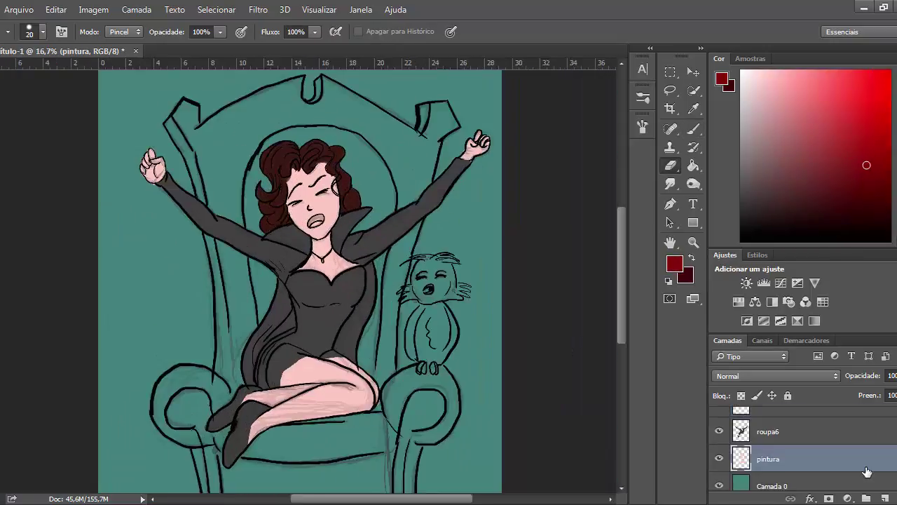
key(ctrl+plus)
key(ctrl+plus)
scroll(336, 203, up, 1)
drag(340, 187, 326, 192)
key(b)
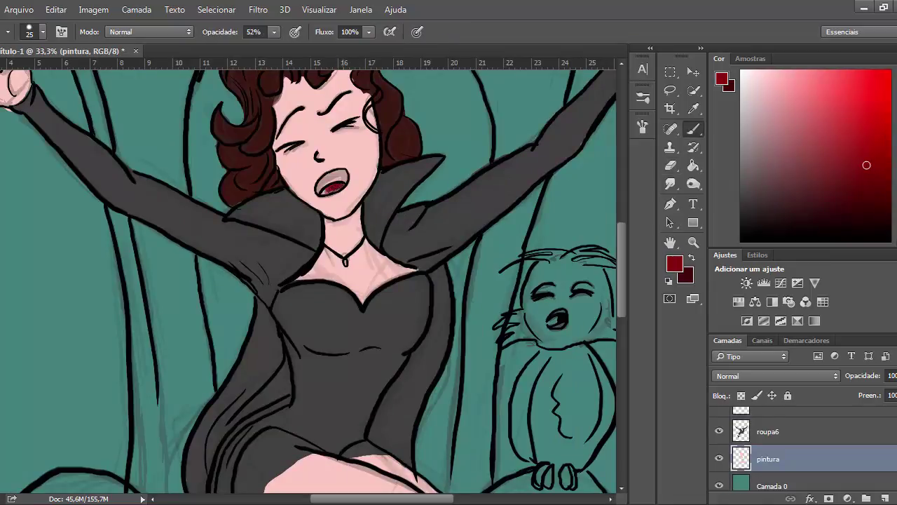
Add a new layer between the Camada 0 background and the pintura layer.
key(ctrl+minus)
key(ctrl+minus)
key(ctrl+minus)
click(842, 410)
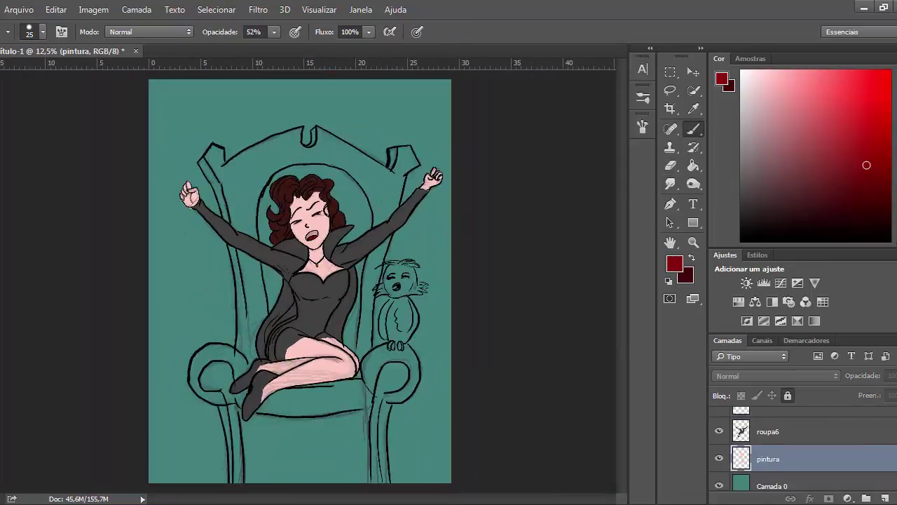
scroll(843, 469, down, 1)
click(843, 470)
click(885, 498)
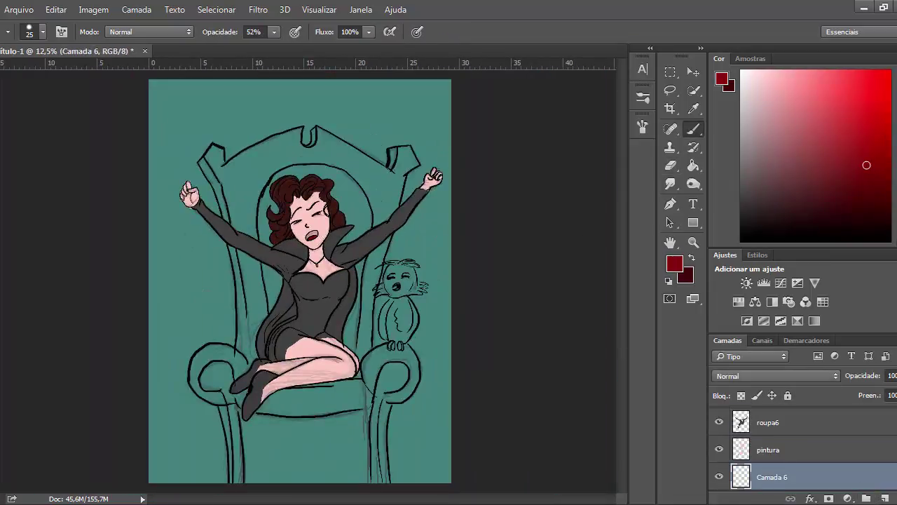
Choose a reddish brown and another brush tip, and start painting the throne's backrest at size 200 and 100% opacity.
click(896, 232)
drag(836, 155, 813, 147)
click(642, 127)
click(616, 134)
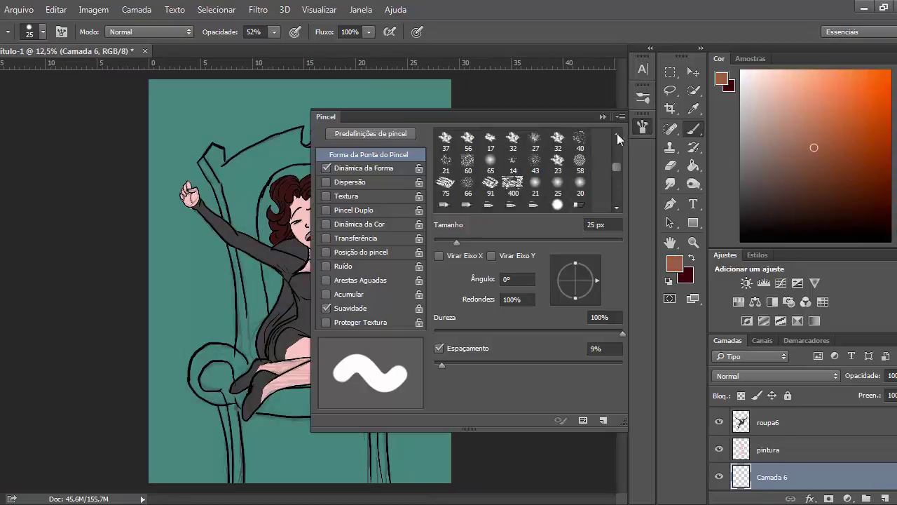
click(490, 134)
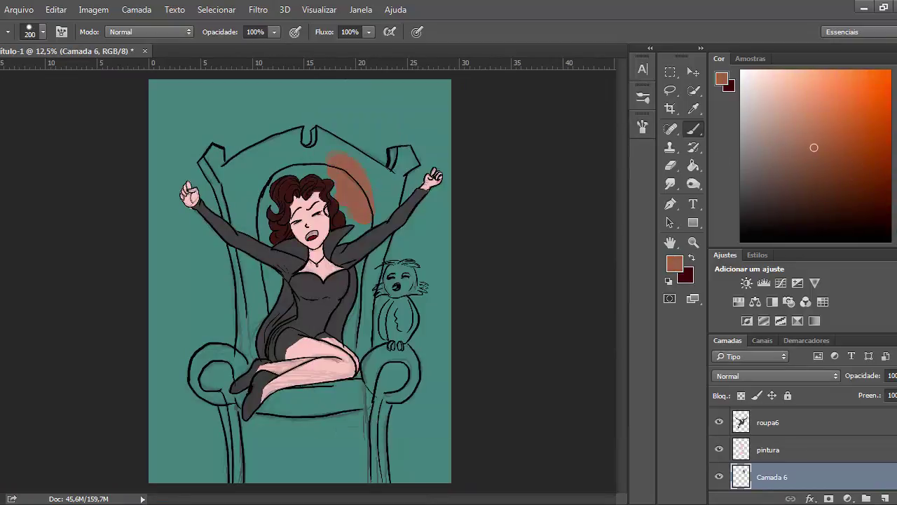
Change to a golden brown and paint the right half of the throne's backrest with a size 200 brush.
click(896, 224)
click(812, 112)
drag(337, 165, 379, 241)
click(821, 144)
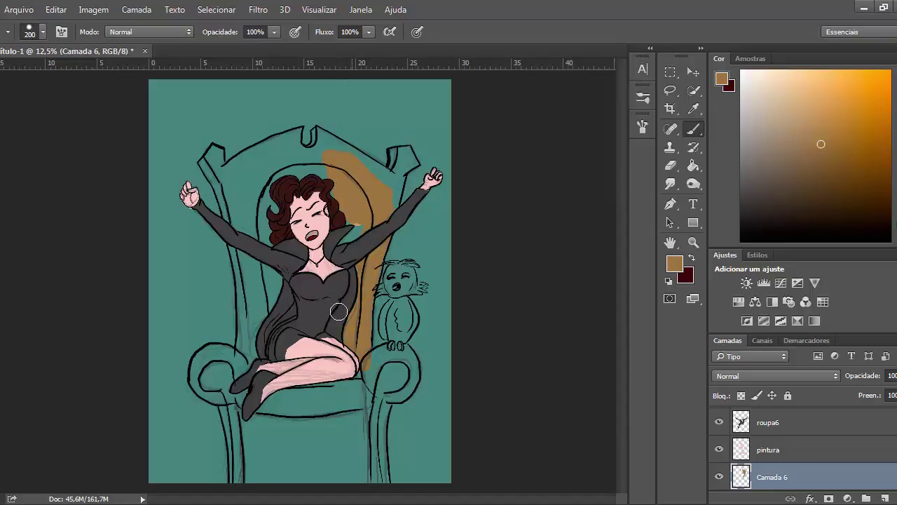
key(bracketleft)
key(bracketleft)
drag(339, 311, 397, 161)
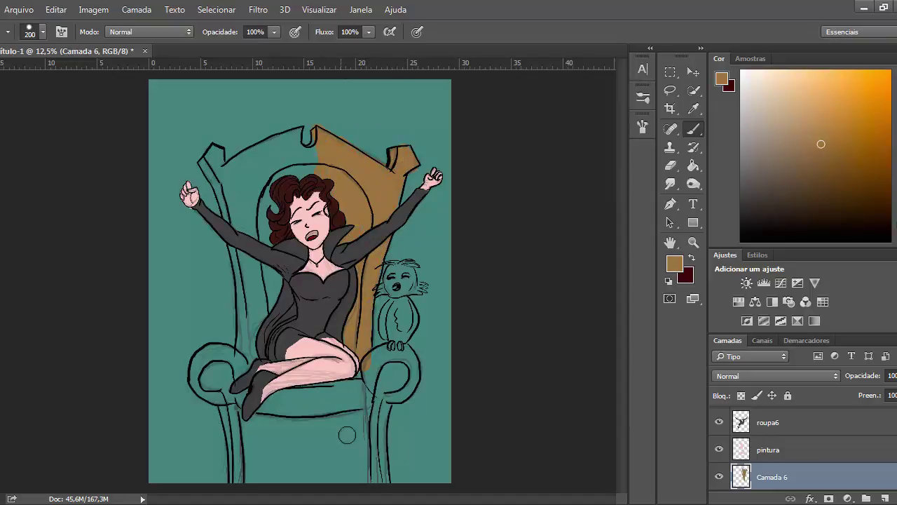
Paint the throne's seat, base, both armrests and the rest of its backrest golden brown with a size 175 brush.
key(bracketleft)
mouse_move(329, 391)
mouse_down()
mouse_move(280, 470)
mouse_move(233, 411)
mouse_up()
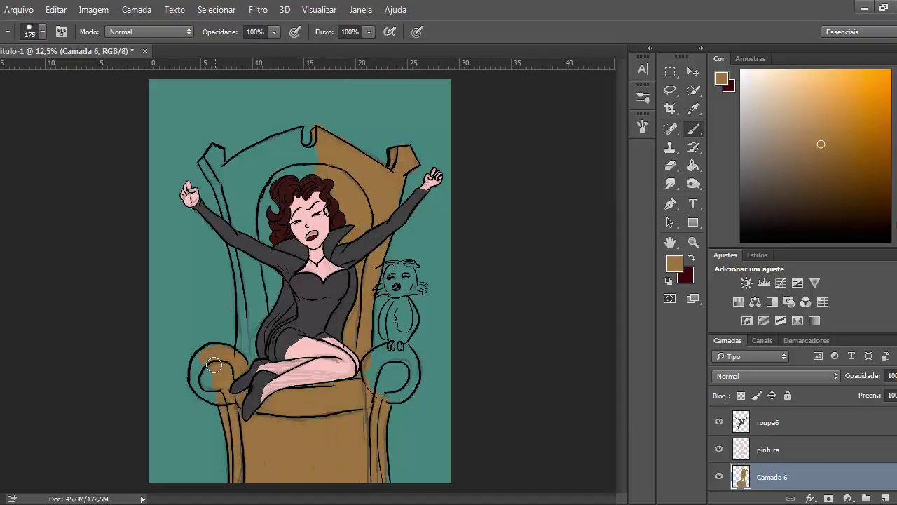
drag(267, 302, 243, 228)
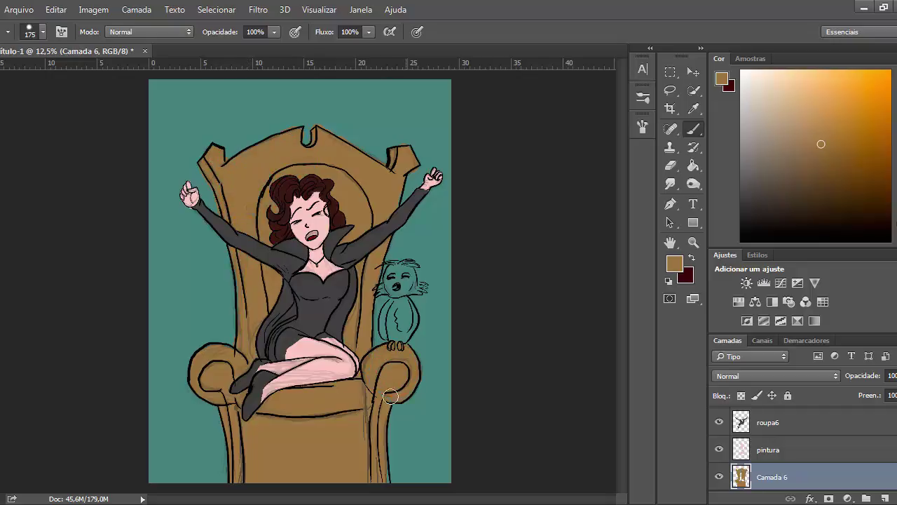
Choose a deep red and paint the throne's inner backrest panel with a size 200 brush.
click(896, 238)
click(858, 158)
key(bracketright)
drag(338, 193, 351, 340)
mouse_move(346, 273)
mouse_down()
mouse_move(353, 201)
mouse_move(277, 179)
mouse_move(272, 258)
mouse_up()
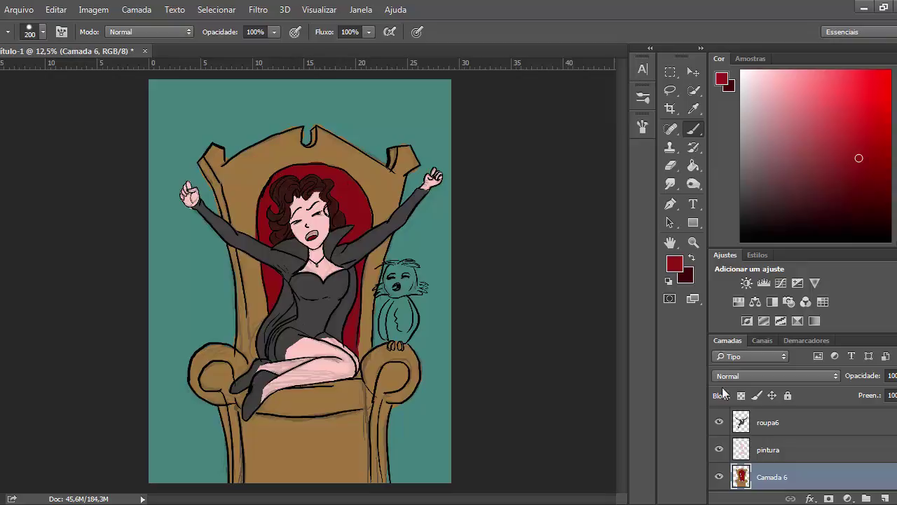
Choose a darker red, select the roupa6 layer and lock its transparent pixels.
scroll(893, 448, down, 1)
scroll(893, 448, up, 1)
click(870, 184)
click(860, 180)
click(788, 396)
scroll(893, 441, up, 2)
click(785, 463)
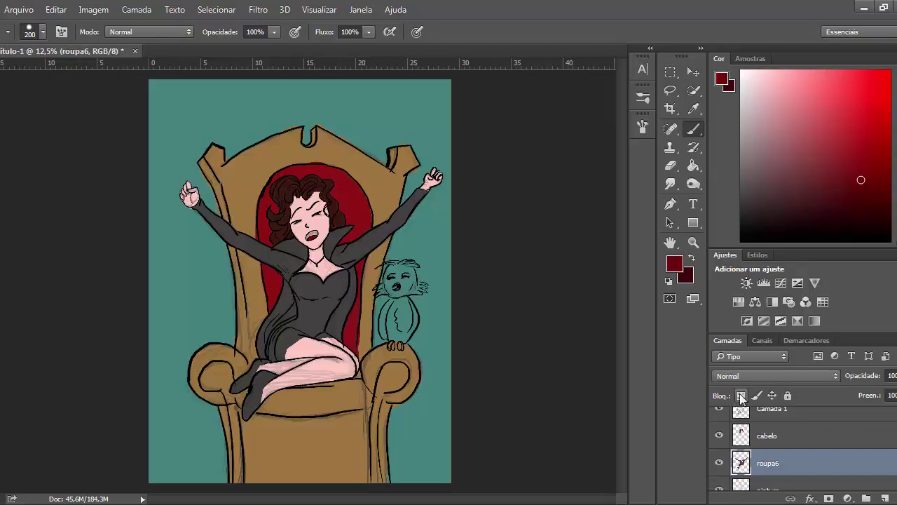
Paint the inside of the collar and the cape's lining beside the body dark red on roupa6, using a size 70 brush.
key(ctrl+plus)
key(bracketleft)
key(bracketleft)
key(bracketleft)
drag(341, 246, 289, 237)
key(bracketright)
key(bracketright)
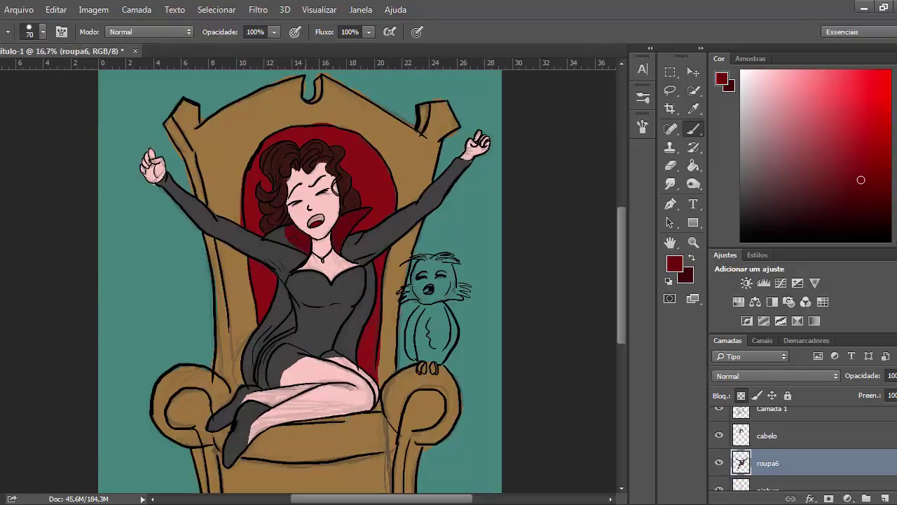
mouse_move(371, 278)
mouse_down()
mouse_move(344, 350)
mouse_move(371, 296)
mouse_up()
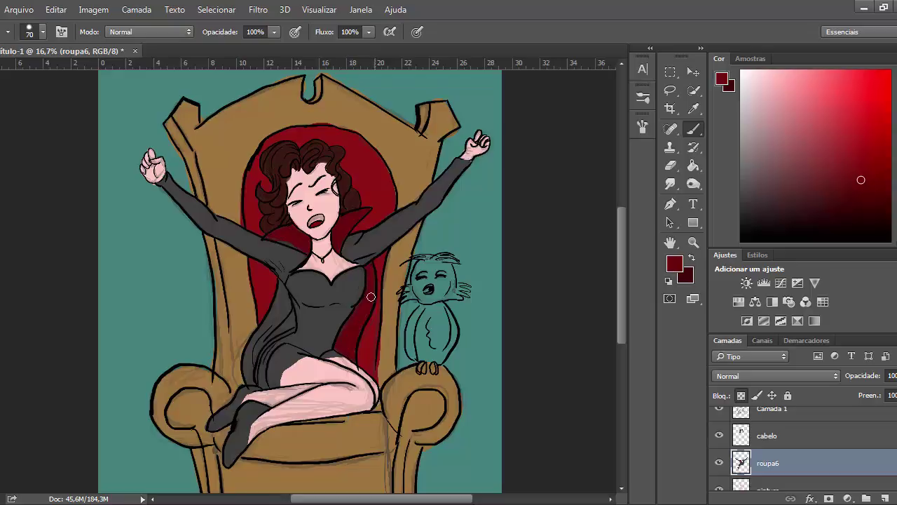
Shade the collar's inside and the cape's lining on roupa6 with a darker red at 26% brush opacity.
click(869, 203)
click(643, 127)
click(643, 127)
drag(274, 33, 225, 46)
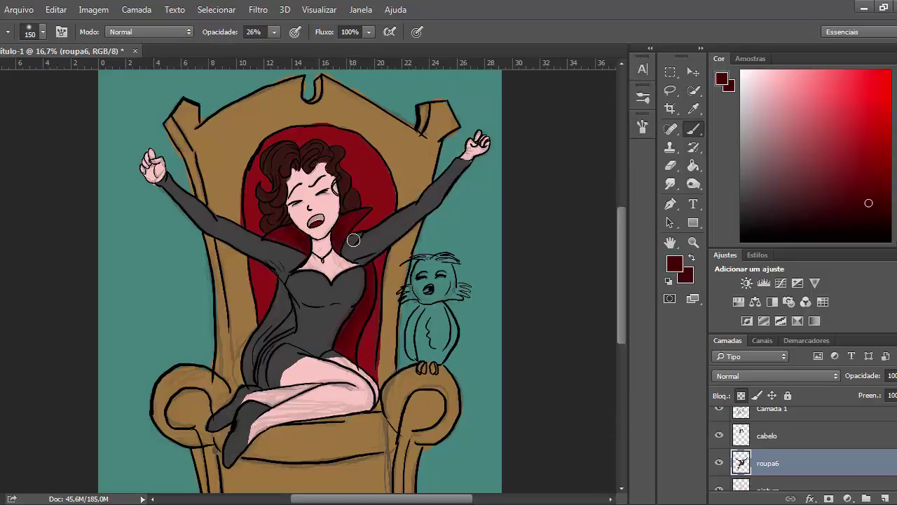
alt+click(354, 335)
key(bracketleft)
key(bracketleft)
key(bracketleft)
alt+click(282, 327)
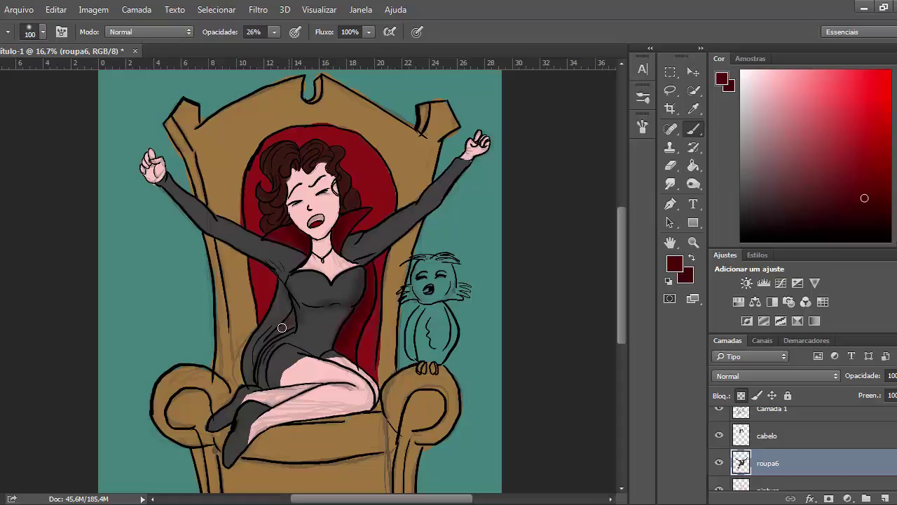
Sample the dress's dark grey and softly shade the bodice, skirt and the sleeve of the woman's right arm.
alt+click(293, 290)
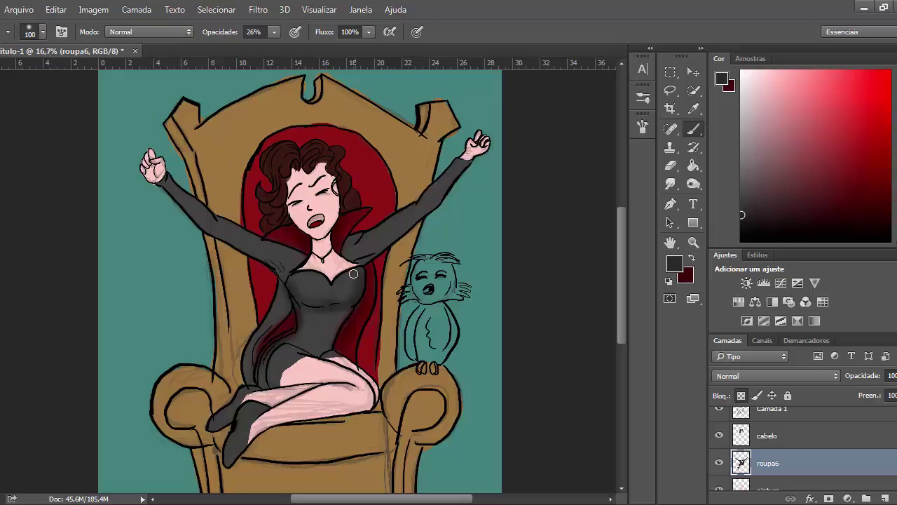
key(bracketright)
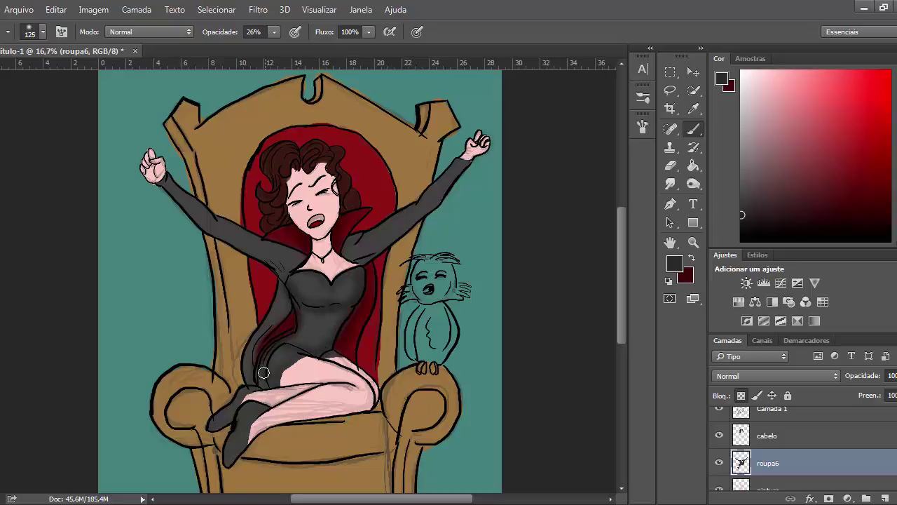
key(bracketleft)
key(bracketleft)
key(bracketleft)
drag(262, 251, 185, 223)
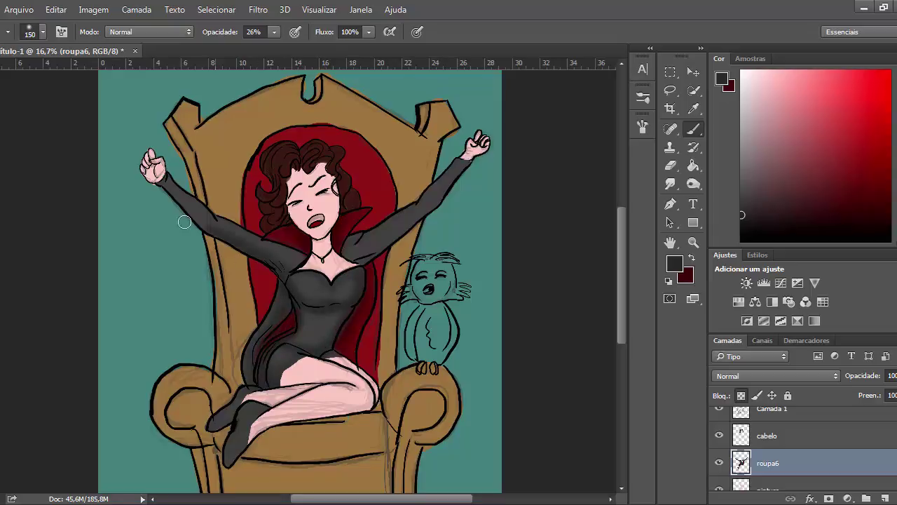
Shade the sleeve of the woman's left arm with a slightly darker grey at 26% opacity.
key(bracketright)
key(bracketright)
mouse_move(367, 239)
mouse_down()
mouse_move(429, 197)
mouse_move(412, 226)
mouse_up()
click(742, 217)
drag(464, 179, 439, 206)
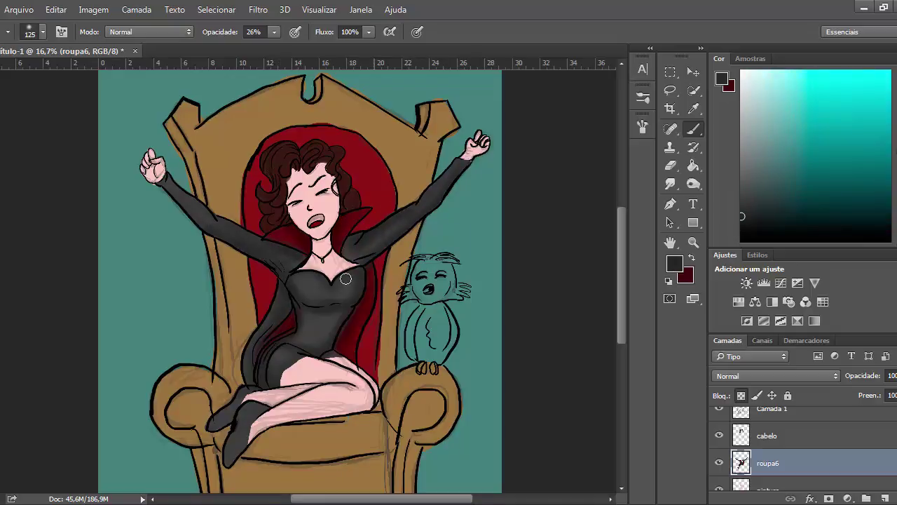
Choose a near-black grey and deepen the shadows on the dress's bodice and waist with a larger soft brush.
click(743, 226)
key(bracketright)
key(bracketright)
key(bracketright)
key(bracketright)
drag(299, 309, 310, 330)
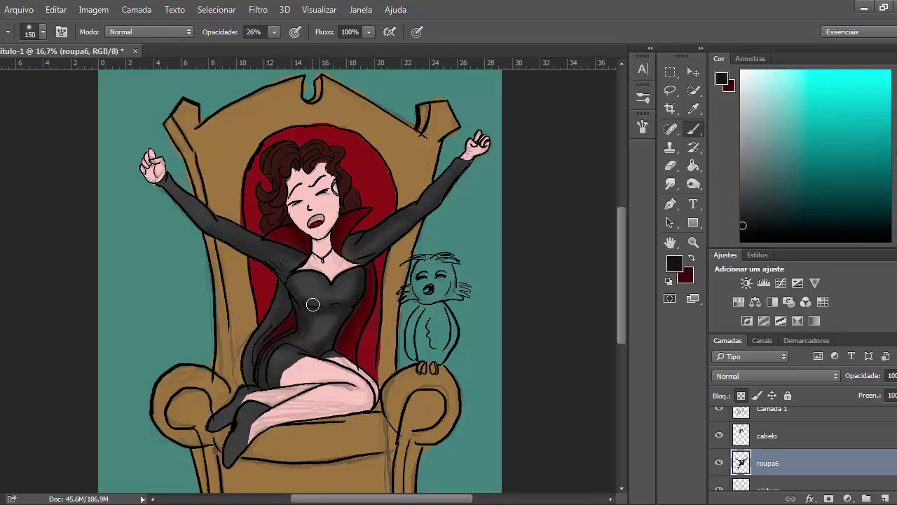
Darken the sleeve of the woman's right arm, the cape's outer folds and both shoes with near-black grey.
mouse_move(267, 255)
mouse_down()
mouse_move(208, 232)
mouse_move(169, 191)
mouse_up()
drag(283, 306, 250, 348)
drag(276, 280, 254, 328)
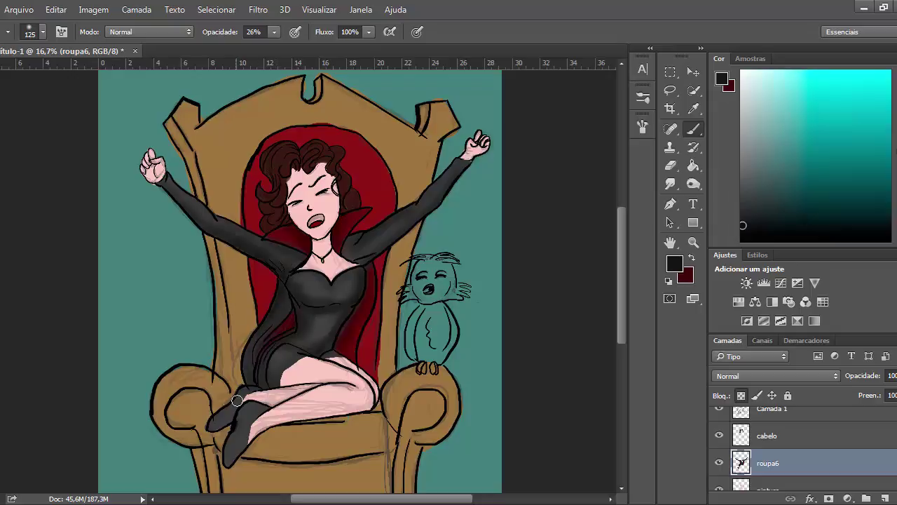
drag(237, 400, 216, 423)
mouse_move(245, 408)
mouse_down()
mouse_move(223, 468)
mouse_move(245, 413)
mouse_move(228, 462)
mouse_up()
Select the Camada 6 layer and shade the edges of the throne's front base panel dark brown with a size 200 brush.
key(bracketright)
key(bracketright)
key(ctrl+minus)
key(ctrl+minus)
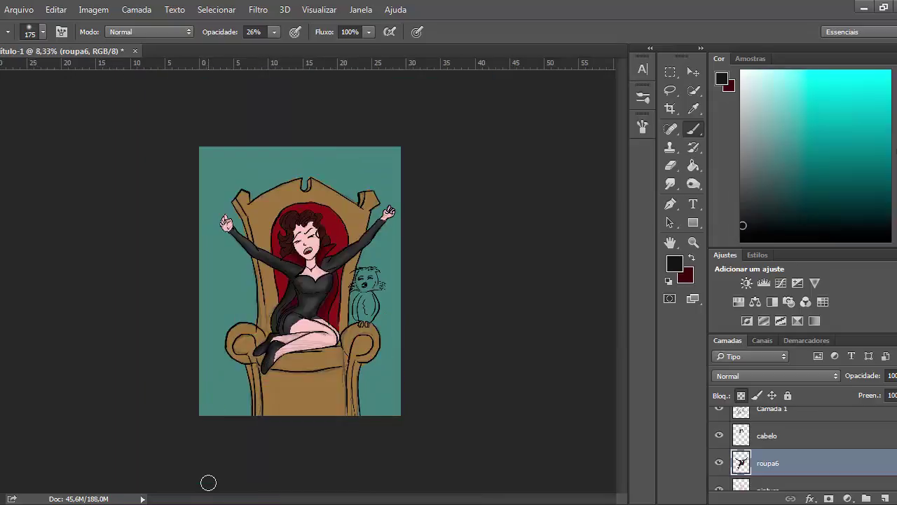
scroll(792, 449, down, 2)
click(771, 473)
alt+click(324, 379)
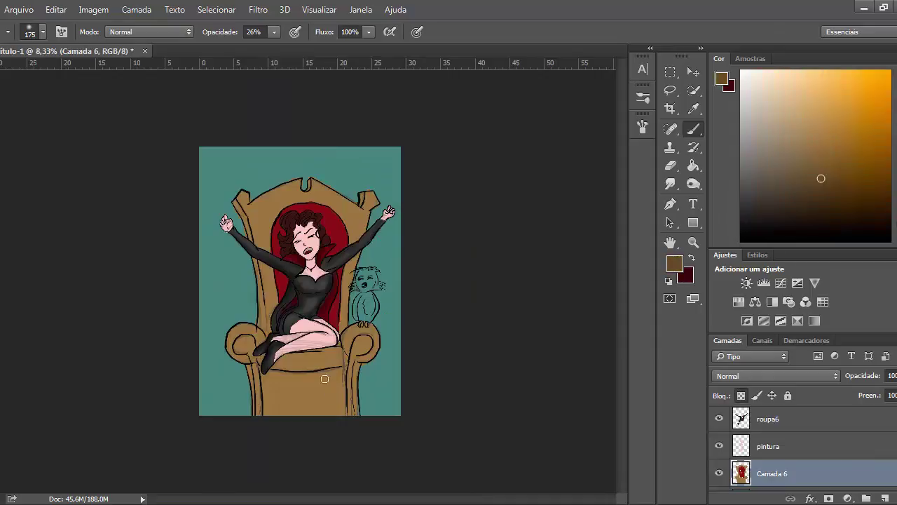
key(bracketright)
drag(342, 373, 342, 412)
drag(267, 412, 266, 374)
drag(266, 373, 339, 371)
Shade the throne's backrest frame and armrests dark brown, enlarging the brush up to size 400.
drag(368, 203, 352, 281)
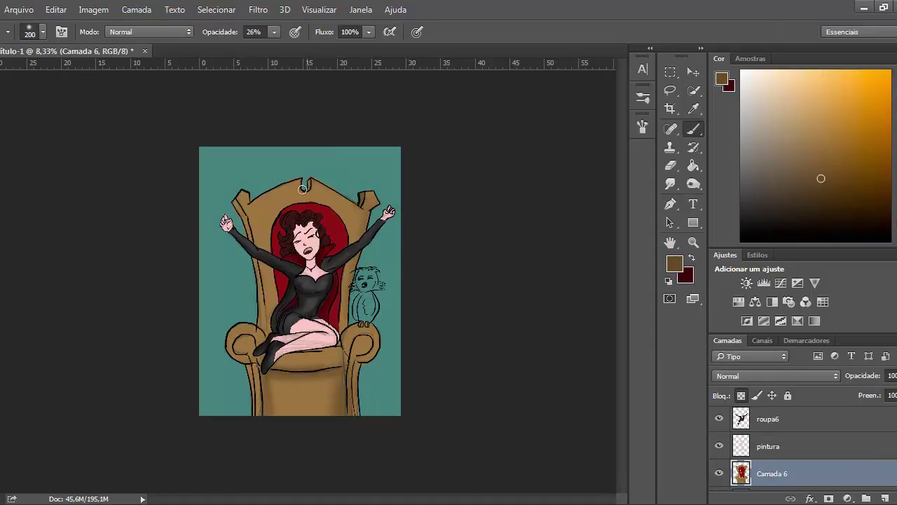
key(bracketright)
mouse_move(362, 210)
mouse_down()
mouse_move(341, 332)
mouse_move(288, 176)
mouse_move(254, 199)
mouse_move(262, 340)
mouse_up()
mouse_move(269, 292)
mouse_down()
mouse_move(251, 347)
mouse_move(265, 400)
mouse_move(366, 369)
mouse_up()
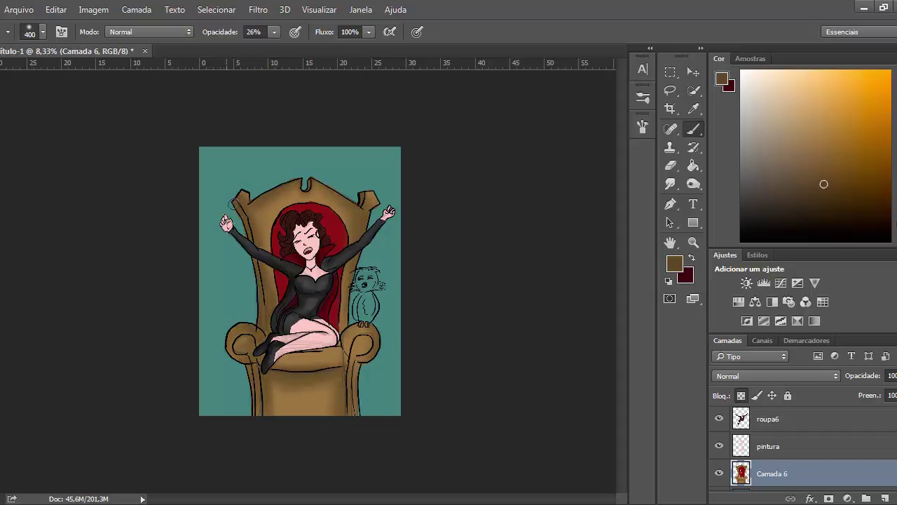
Reduce the brush to size 80 and refine the dark brown shading on the throne's frame.
key(bracketleft)
key(bracketleft)
key(bracketleft)
key(bracketleft)
key(bracketleft)
key(bracketleft)
key(bracketleft)
key(bracketleft)
key(bracketleft)
key(bracketleft)
key(bracketleft)
key(bracketleft)
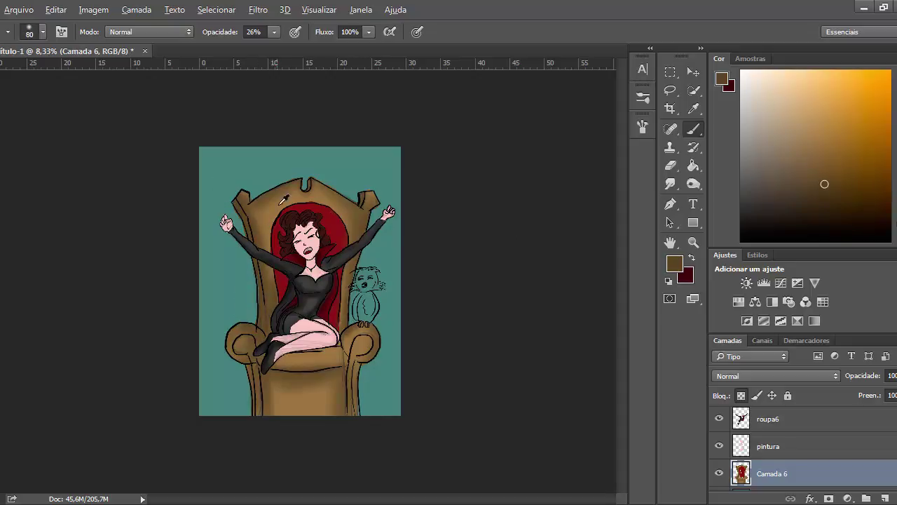
Sample the backrest panel's red and paint the throne's seat cushion with it at 100% opacity.
alt+click(286, 212)
drag(276, 33, 330, 46)
key(bracketright)
key(bracketright)
key(bracketright)
key(bracketright)
key(bracketright)
mouse_move(329, 352)
mouse_down()
mouse_move(274, 368)
mouse_move(337, 362)
mouse_move(261, 361)
mouse_move(341, 361)
mouse_up()
key(bracketleft)
Choose a light pink and add soft highlights to the seat cushion and red backrest panel at 14% opacity.
alt+click(349, 359)
alt+click(335, 358)
click(783, 97)
click(275, 32)
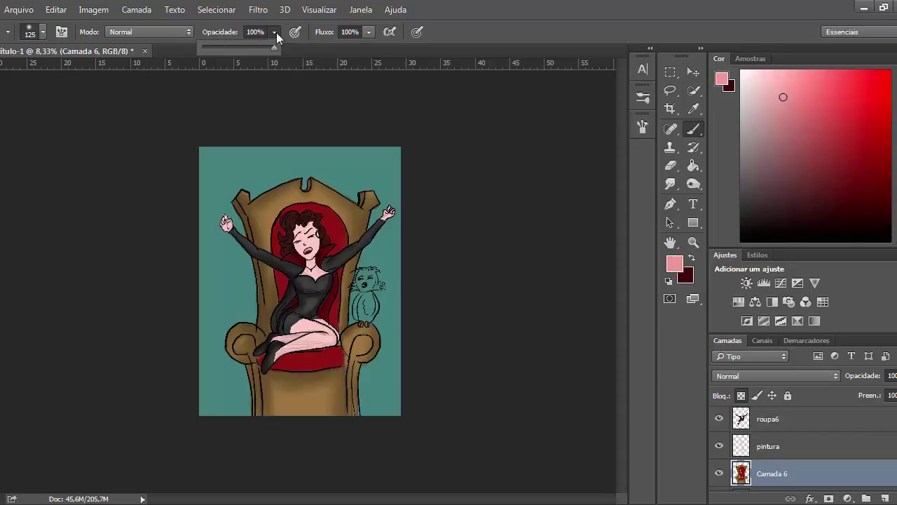
click(334, 174)
drag(289, 215, 278, 253)
drag(299, 355, 335, 360)
key(bracketleft)
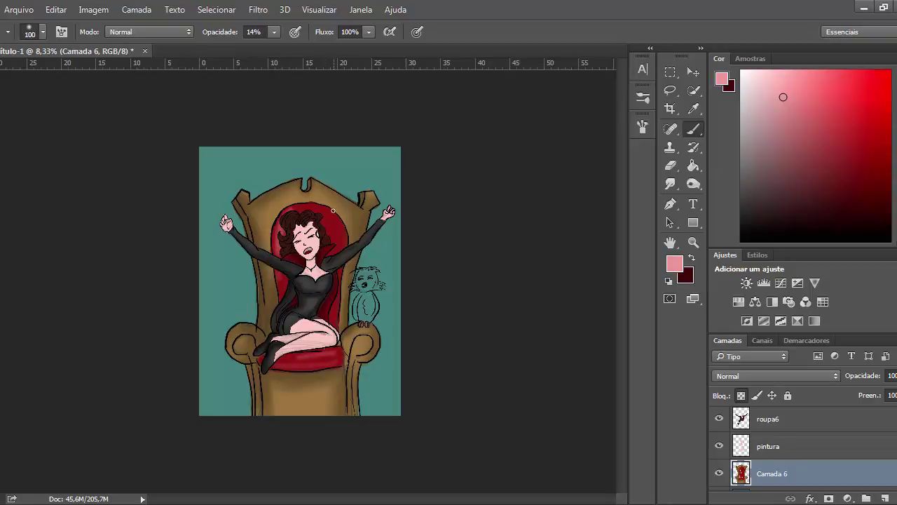
drag(333, 211, 341, 242)
Shade the red seat cushion and backrest panel with darker red at 63% opacity, using brush sizes 125 and 90.
alt+click(327, 231)
key(bracketright)
key(bracketright)
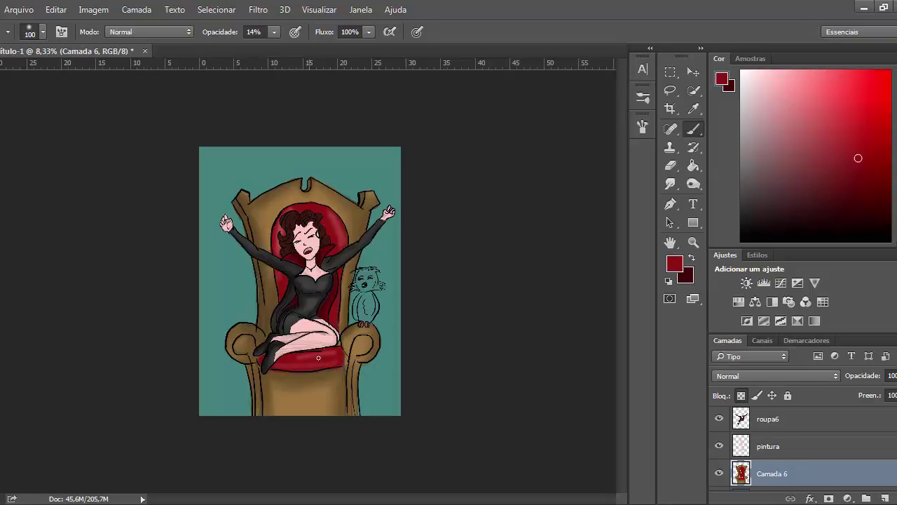
key(6)
key(3)
alt+click(317, 356)
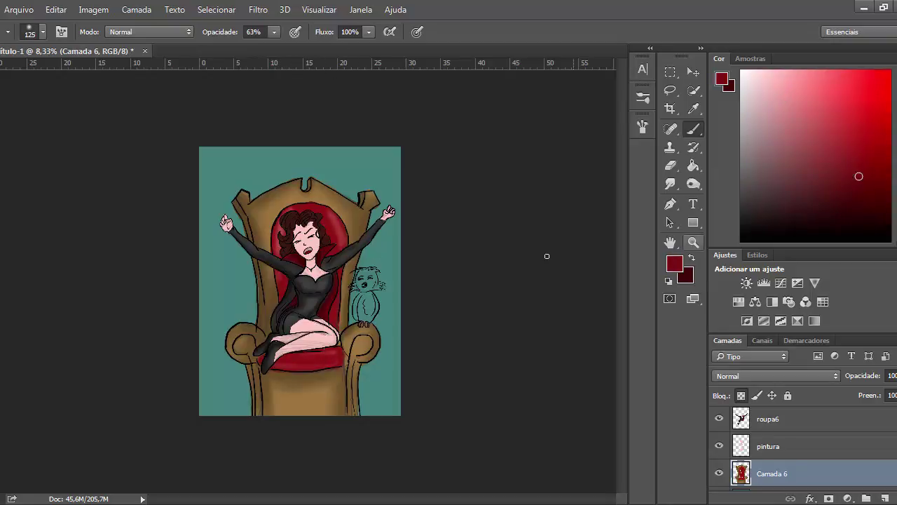
key(bracketleft)
key(bracketleft)
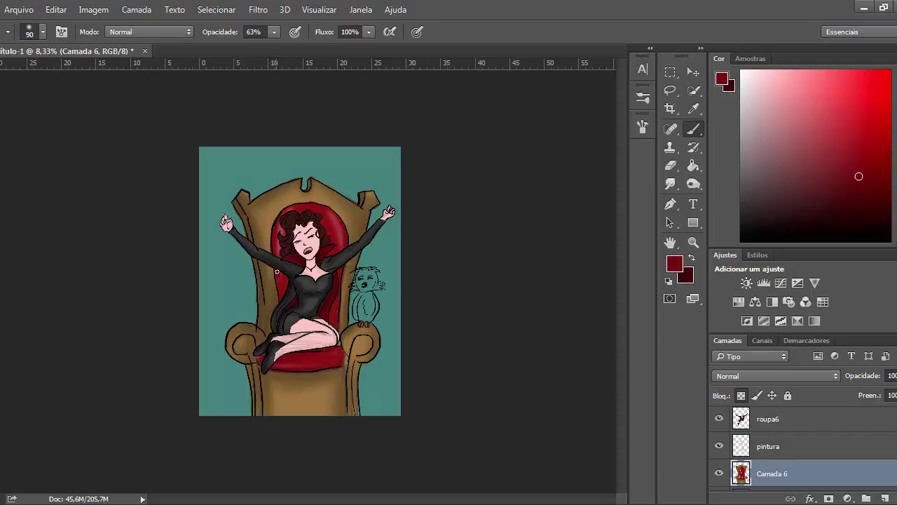